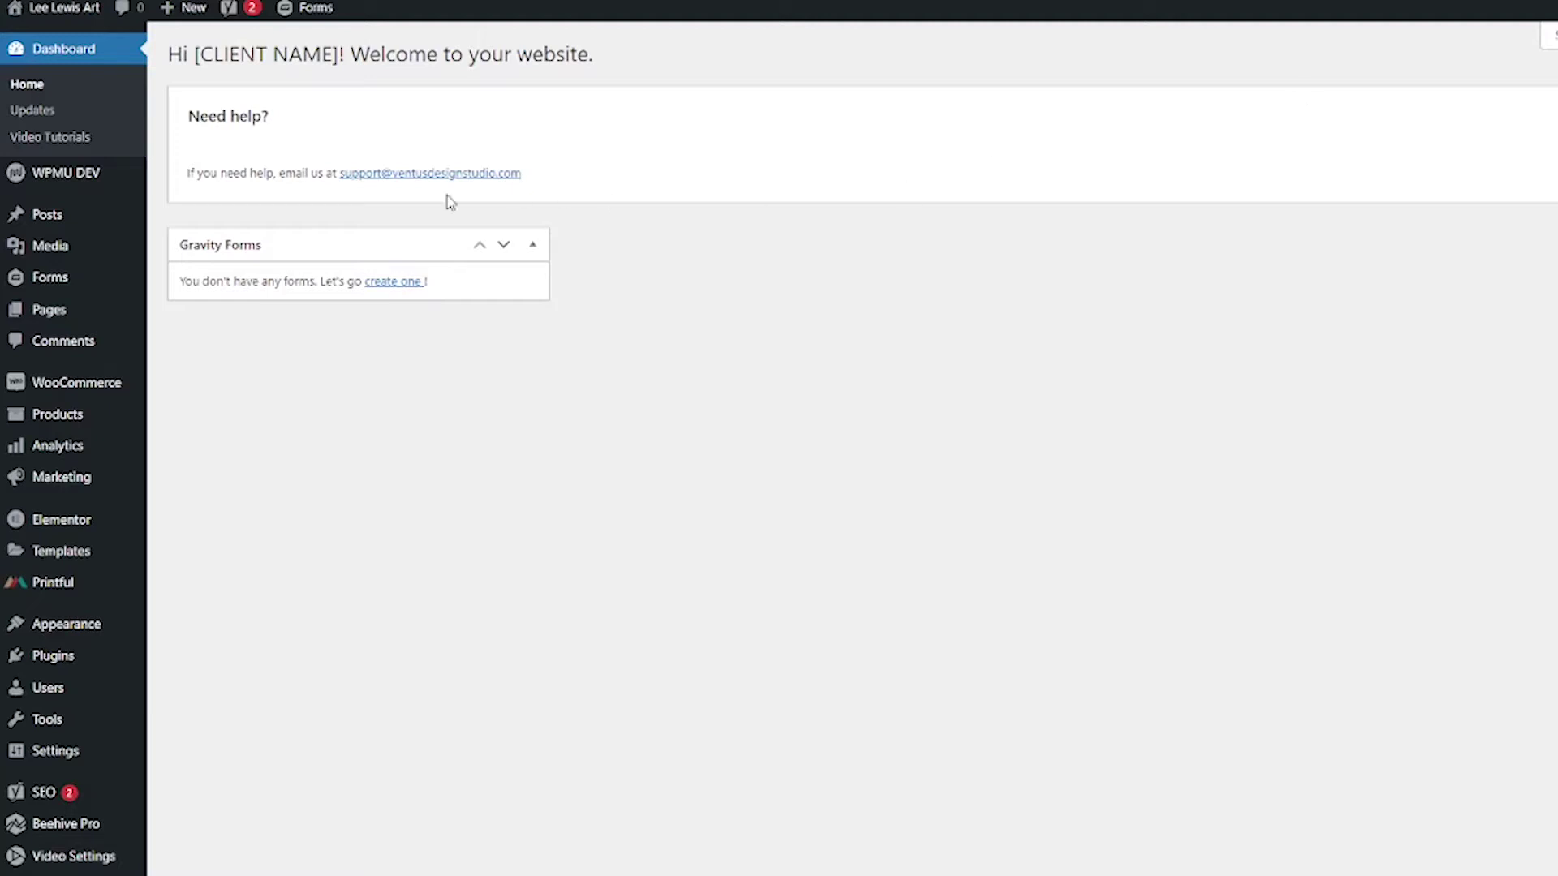
Open Gravity Forms' Create a New Form dialog from the Forms menu.
mouse_move(111, 278)
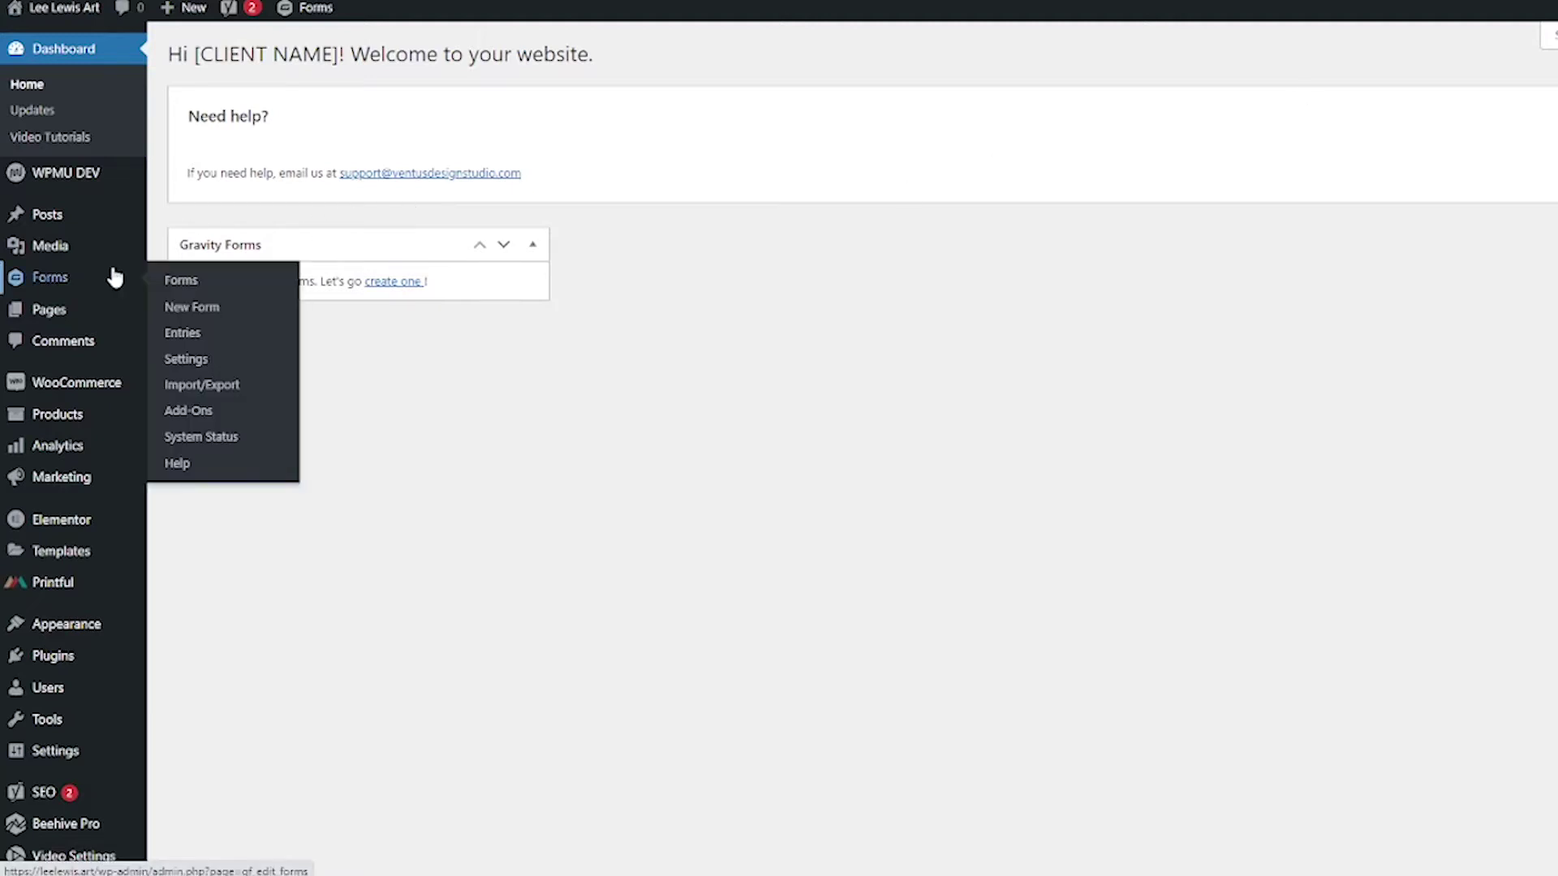
click(242, 307)
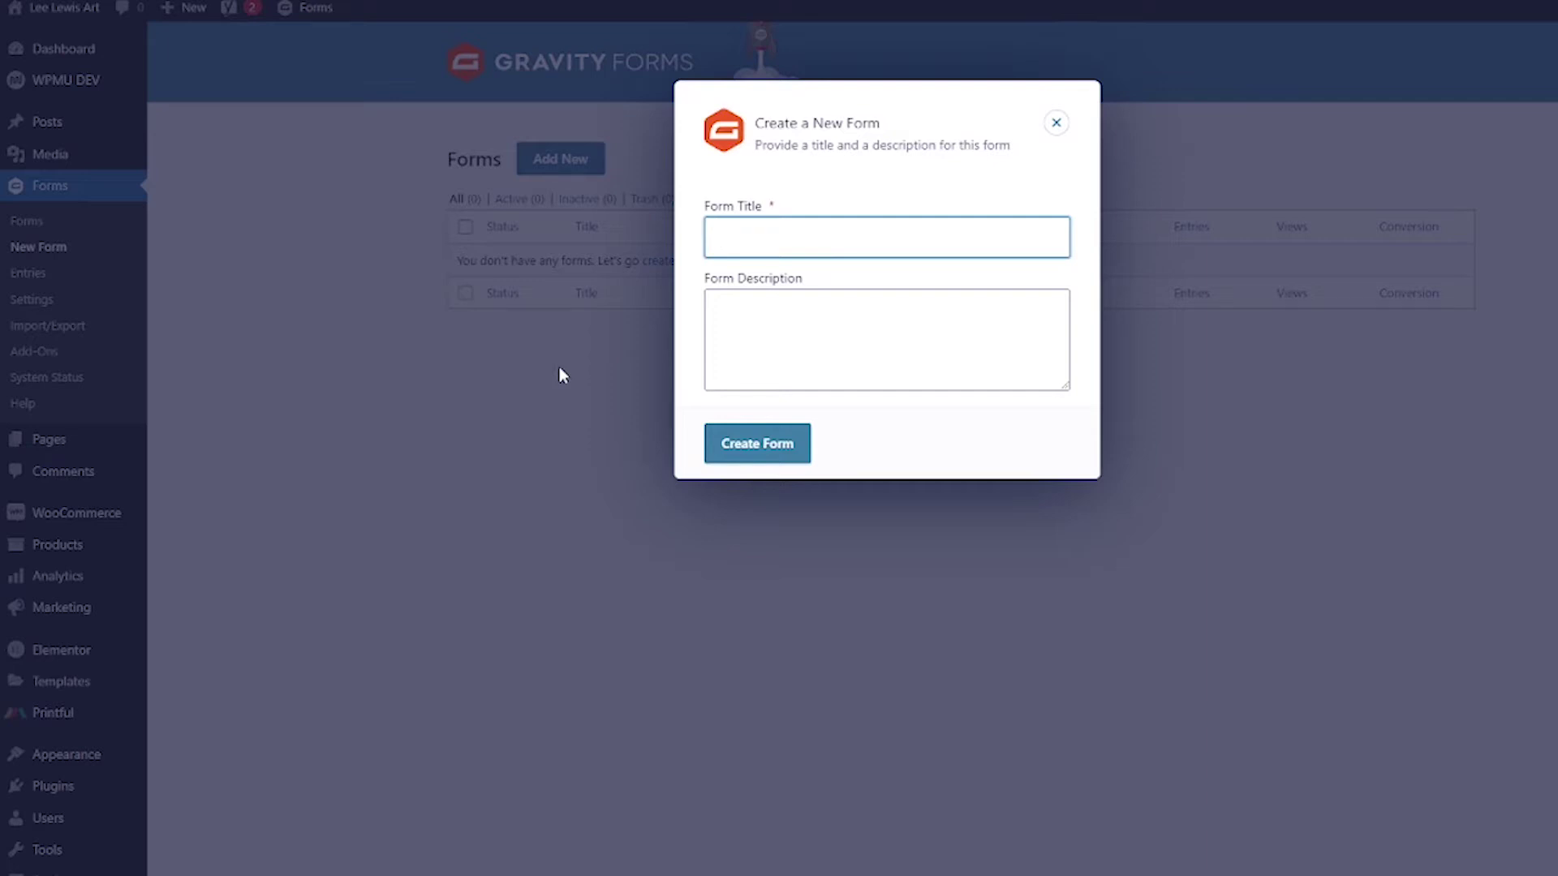
Create the form titled 'Artwork Request' and save it.
text(Artwork Request)
click(772, 442)
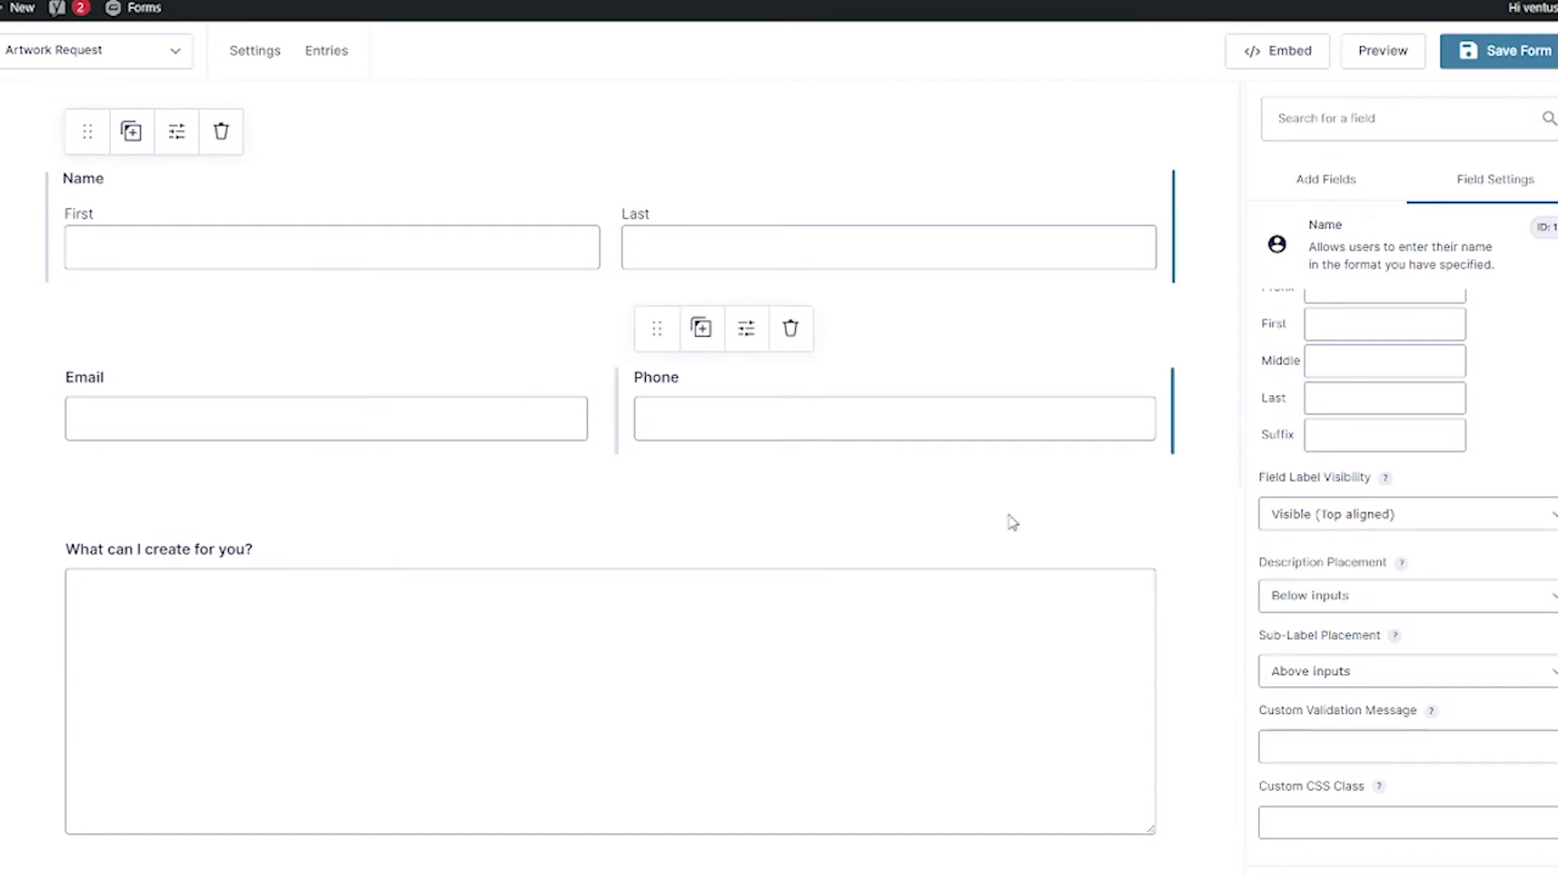
click(1465, 65)
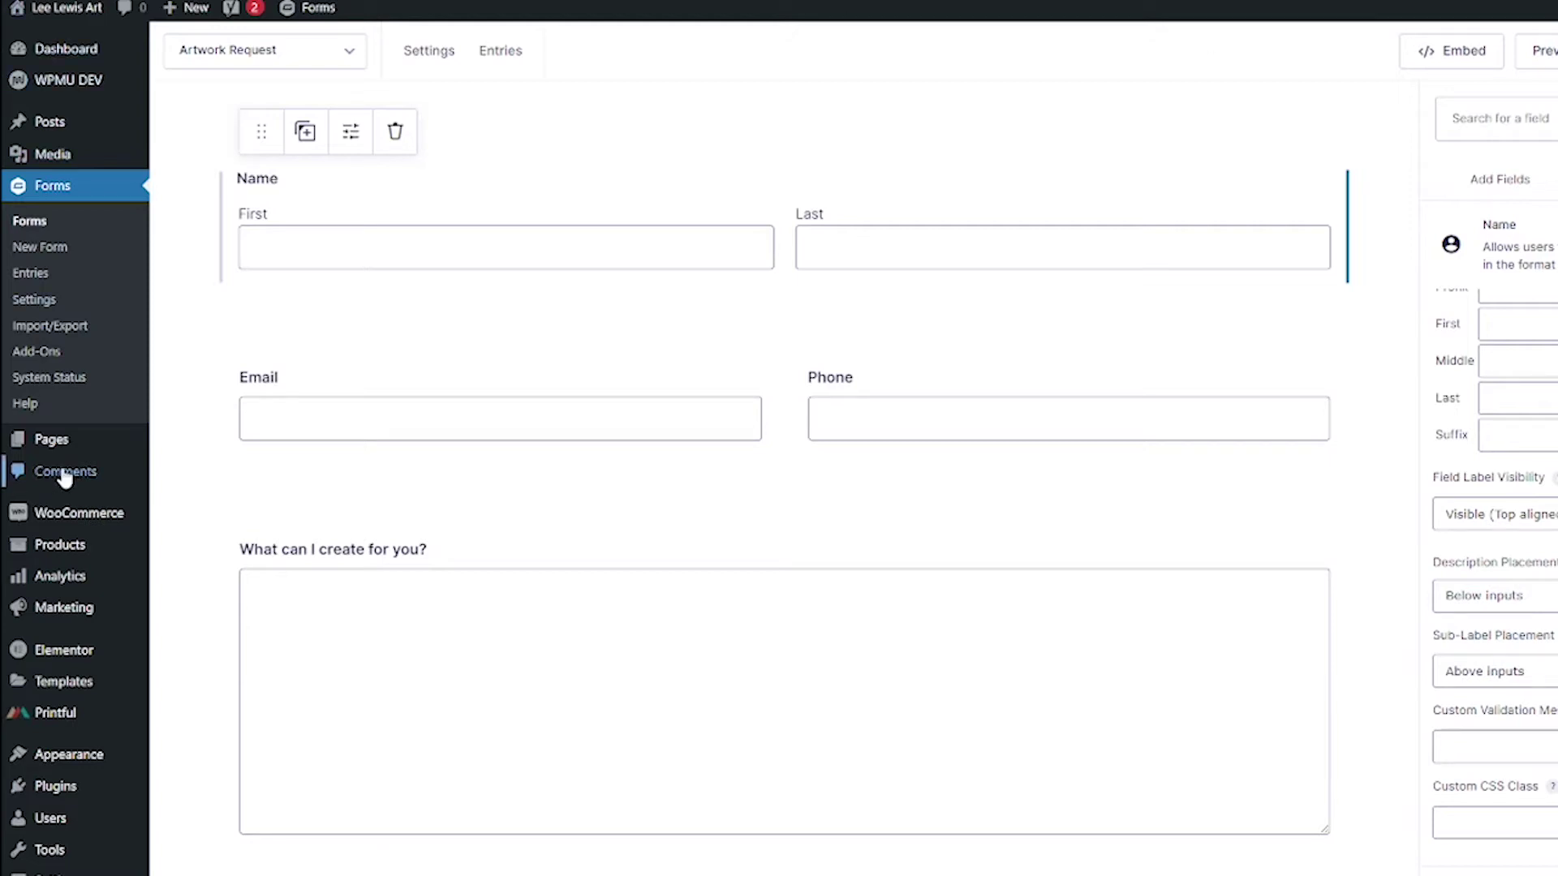
Start a new page titled 'ARTWORK REQUEST'.
mouse_move(76, 441)
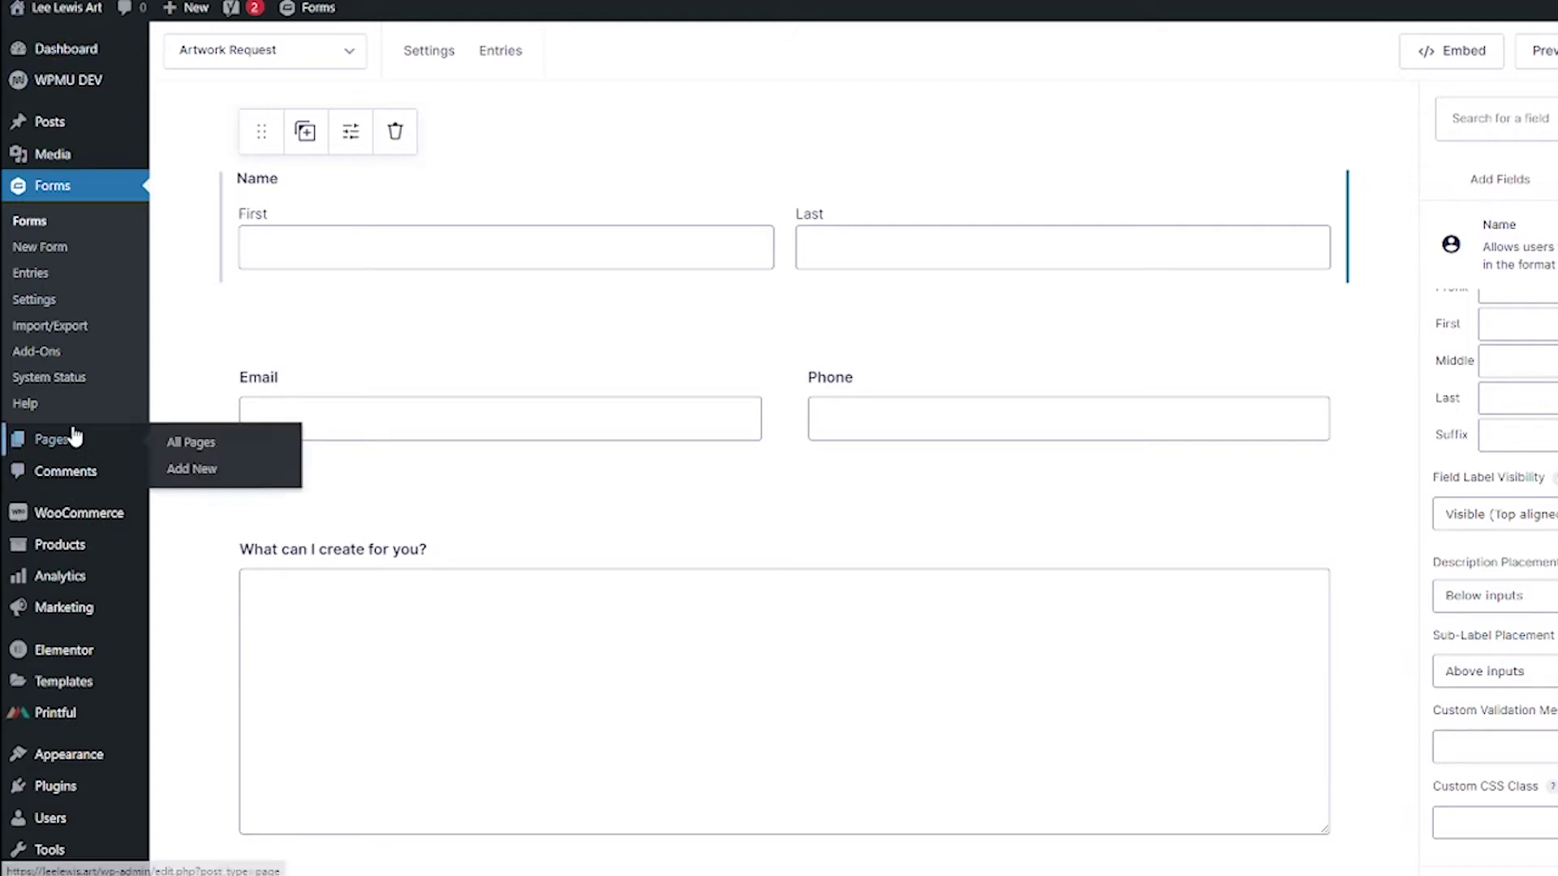
click(183, 477)
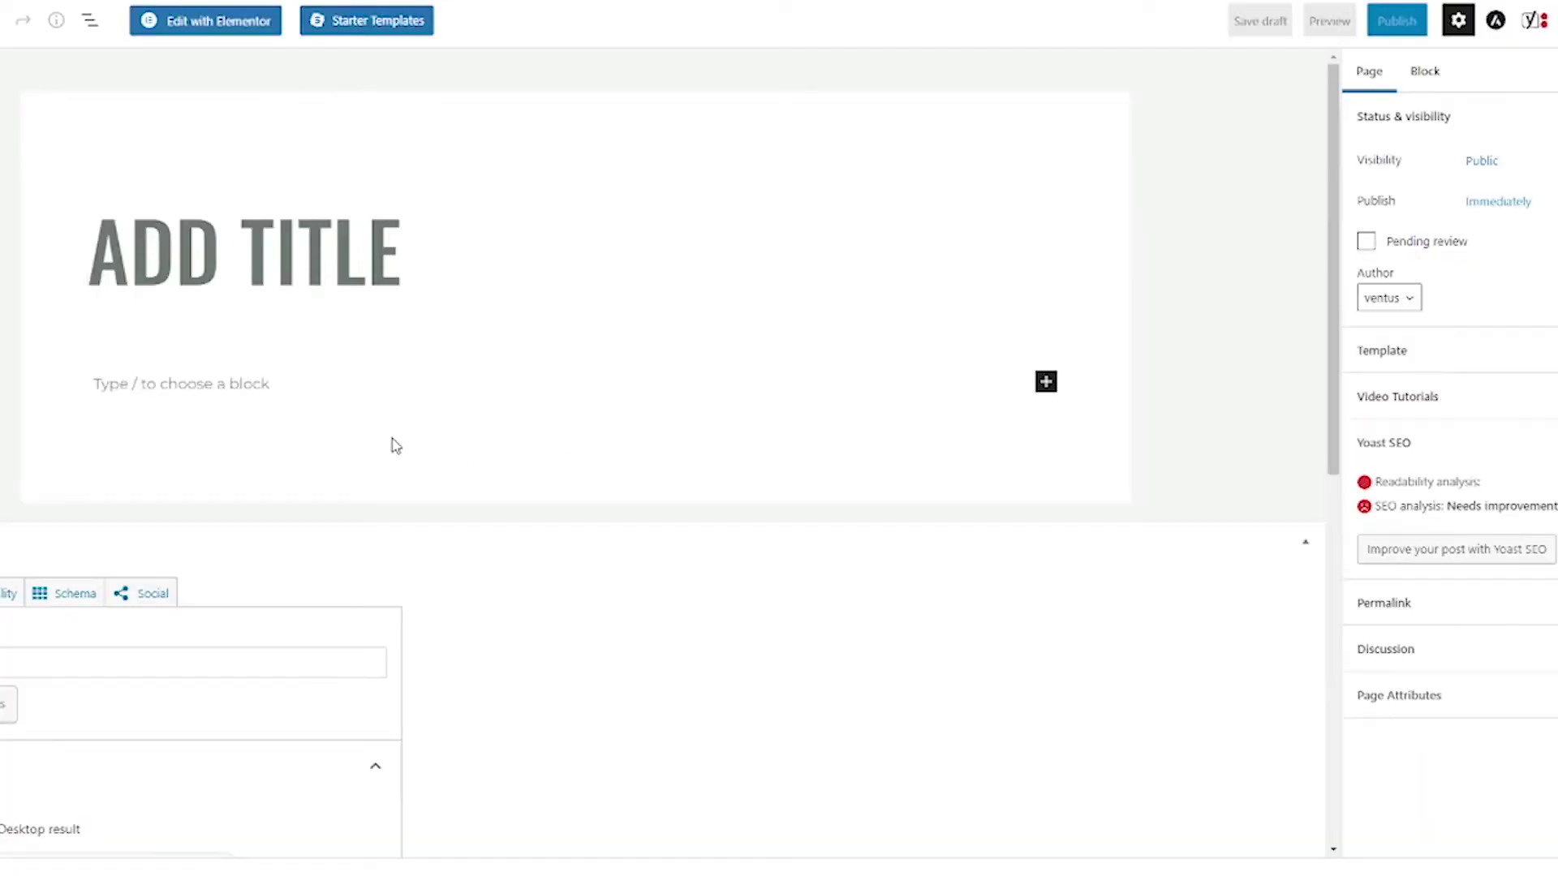
text(ARTWORK R)
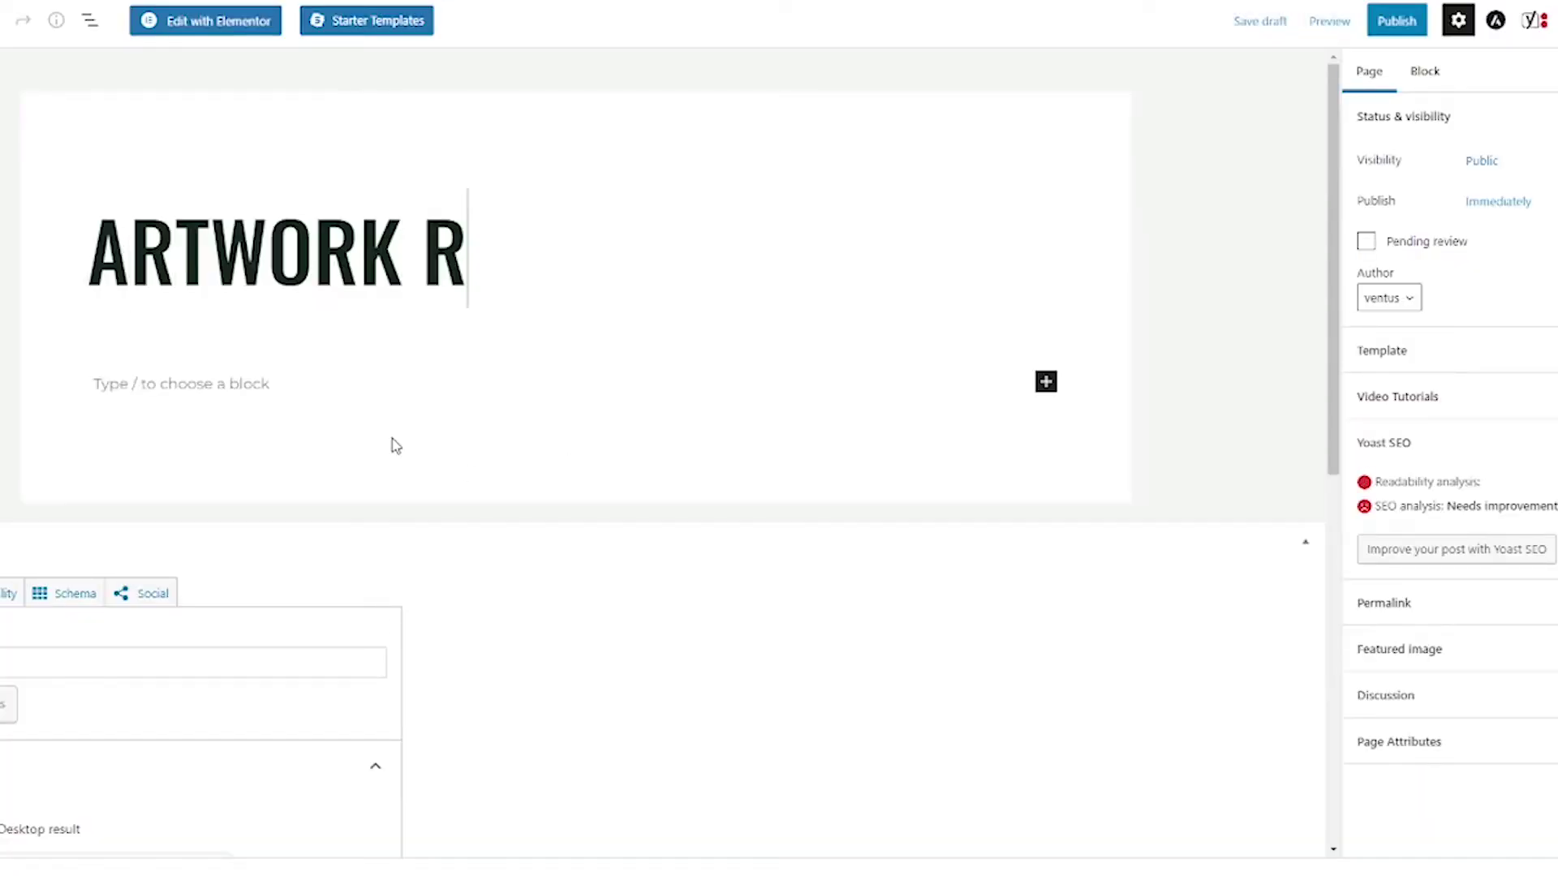
text(EQUEST)
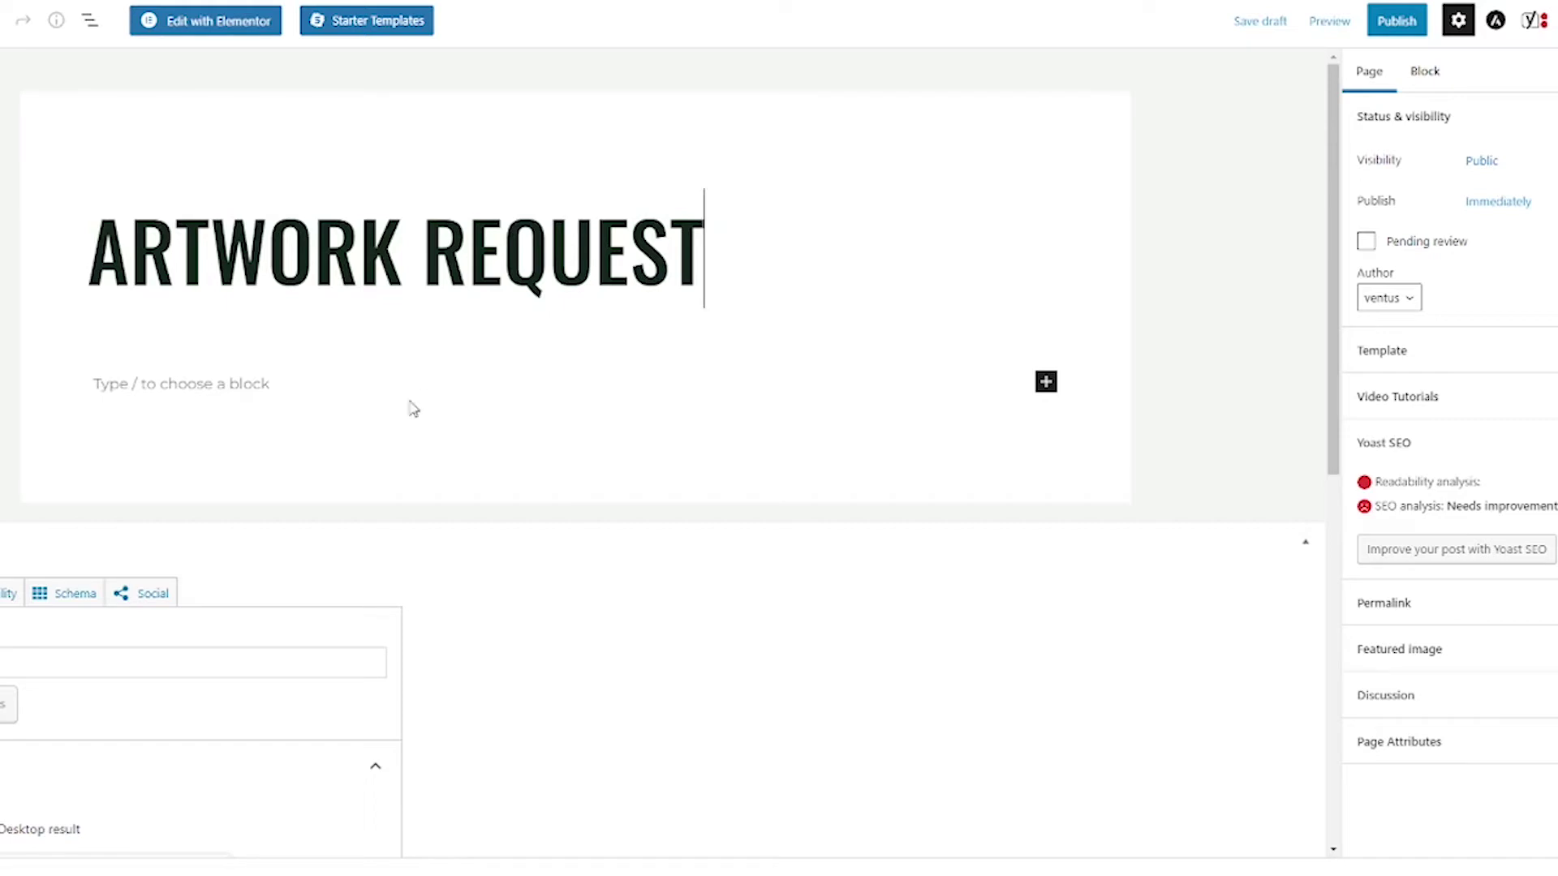
Set the page template to Elementor Full Width and publish the page.
click(1400, 351)
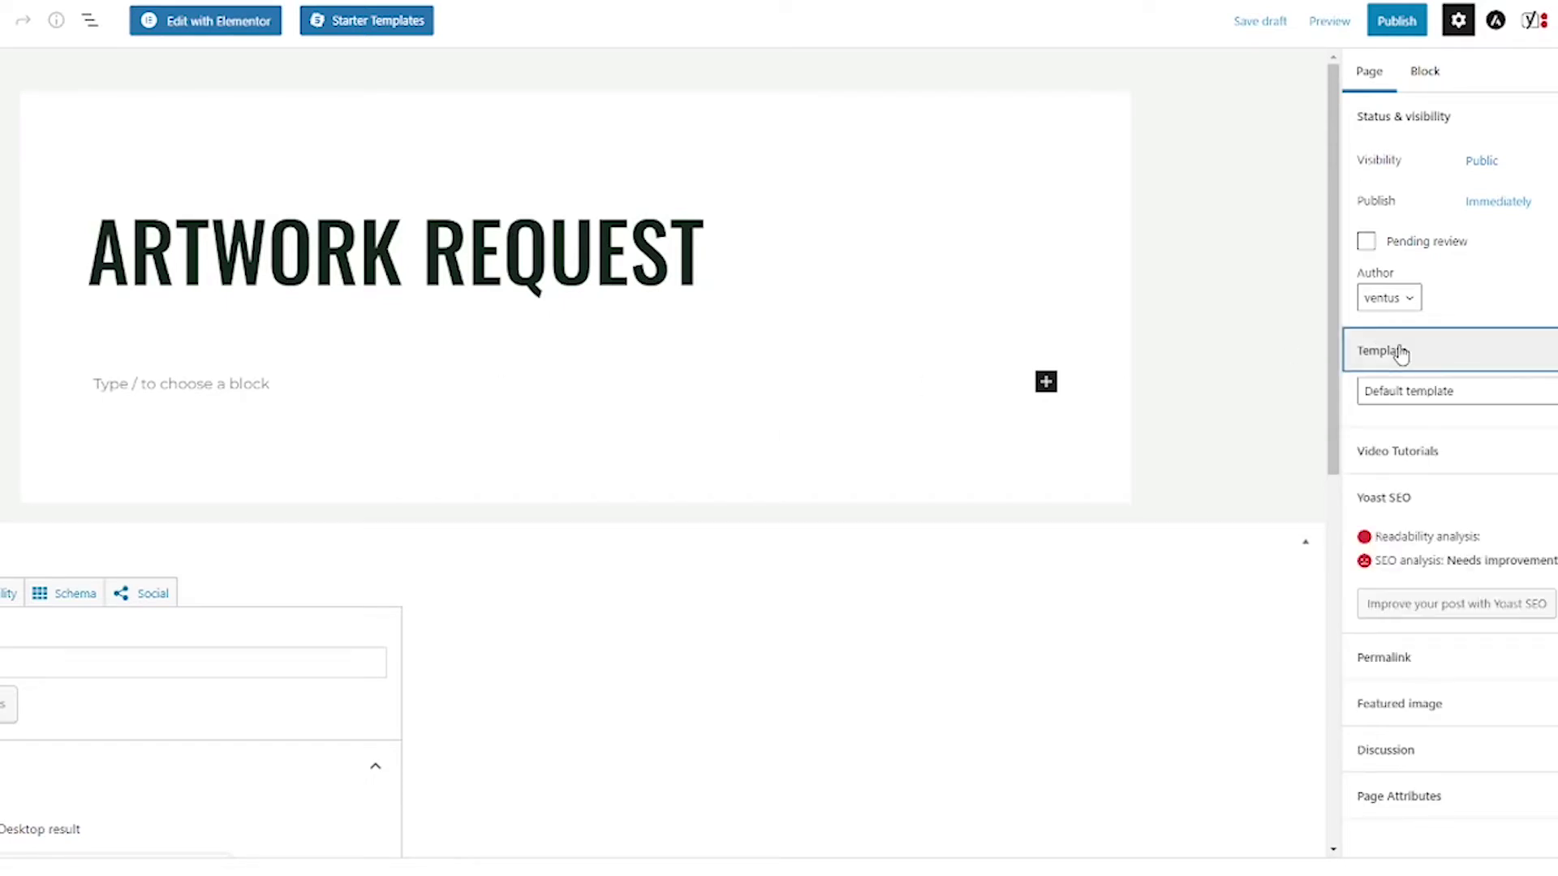
click(1425, 392)
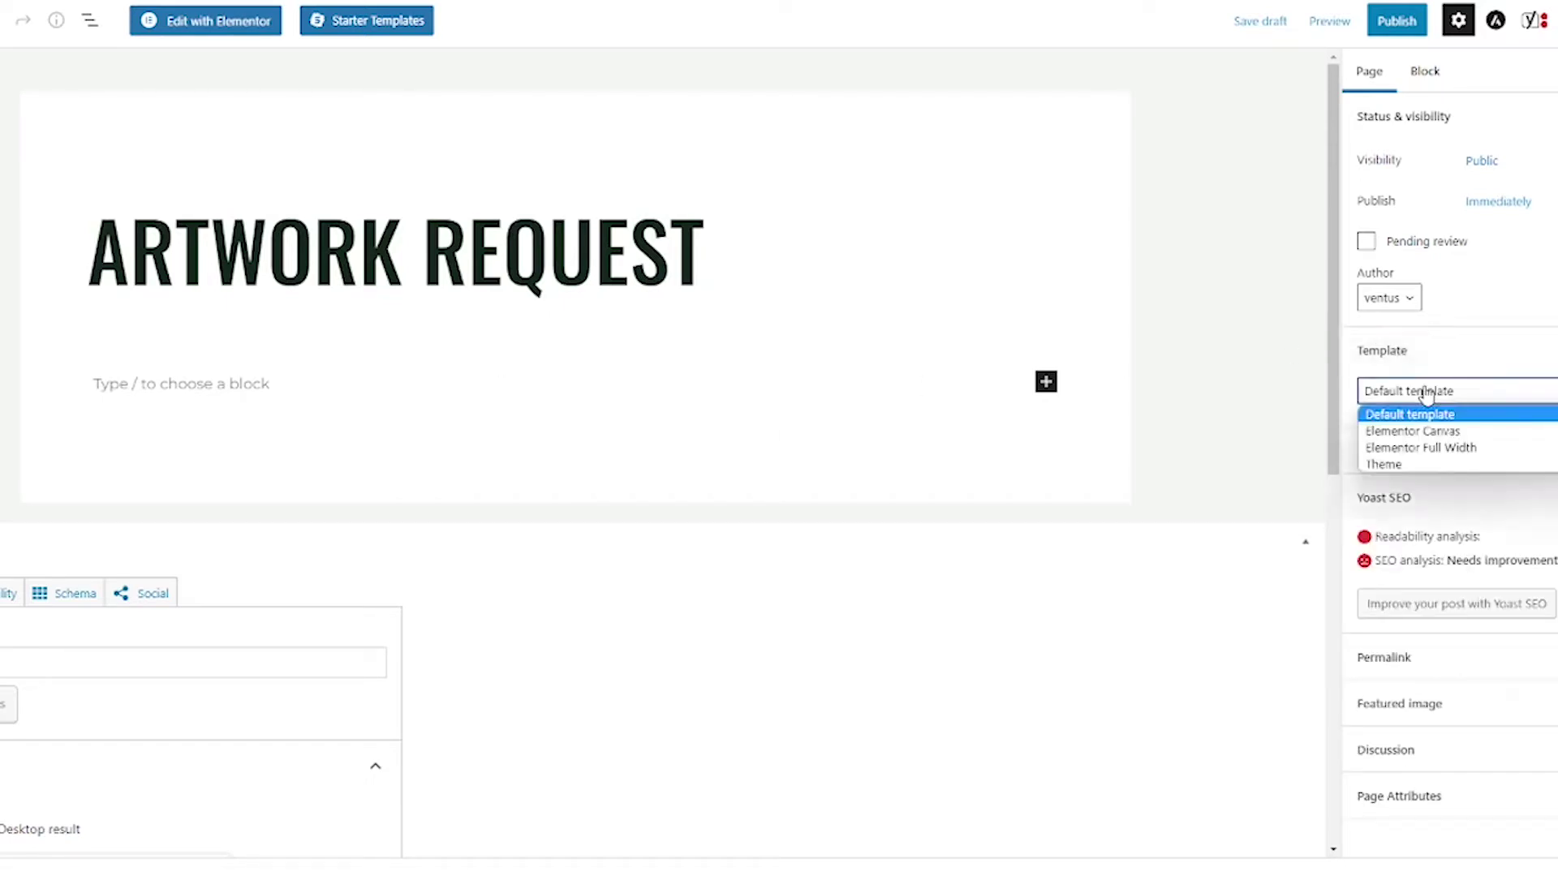
click(1462, 448)
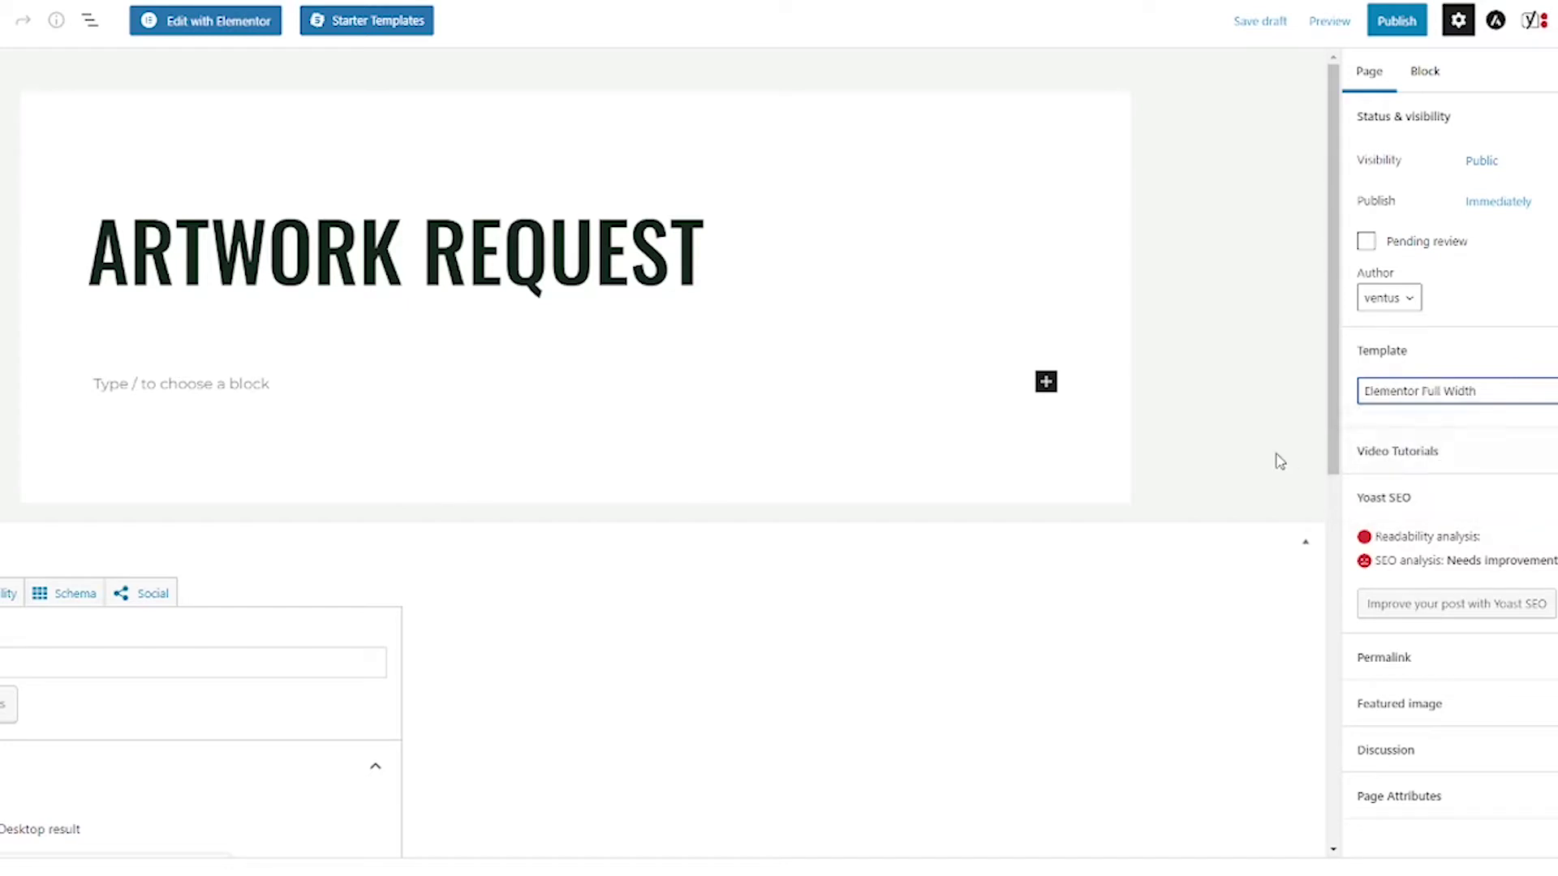
click(1411, 19)
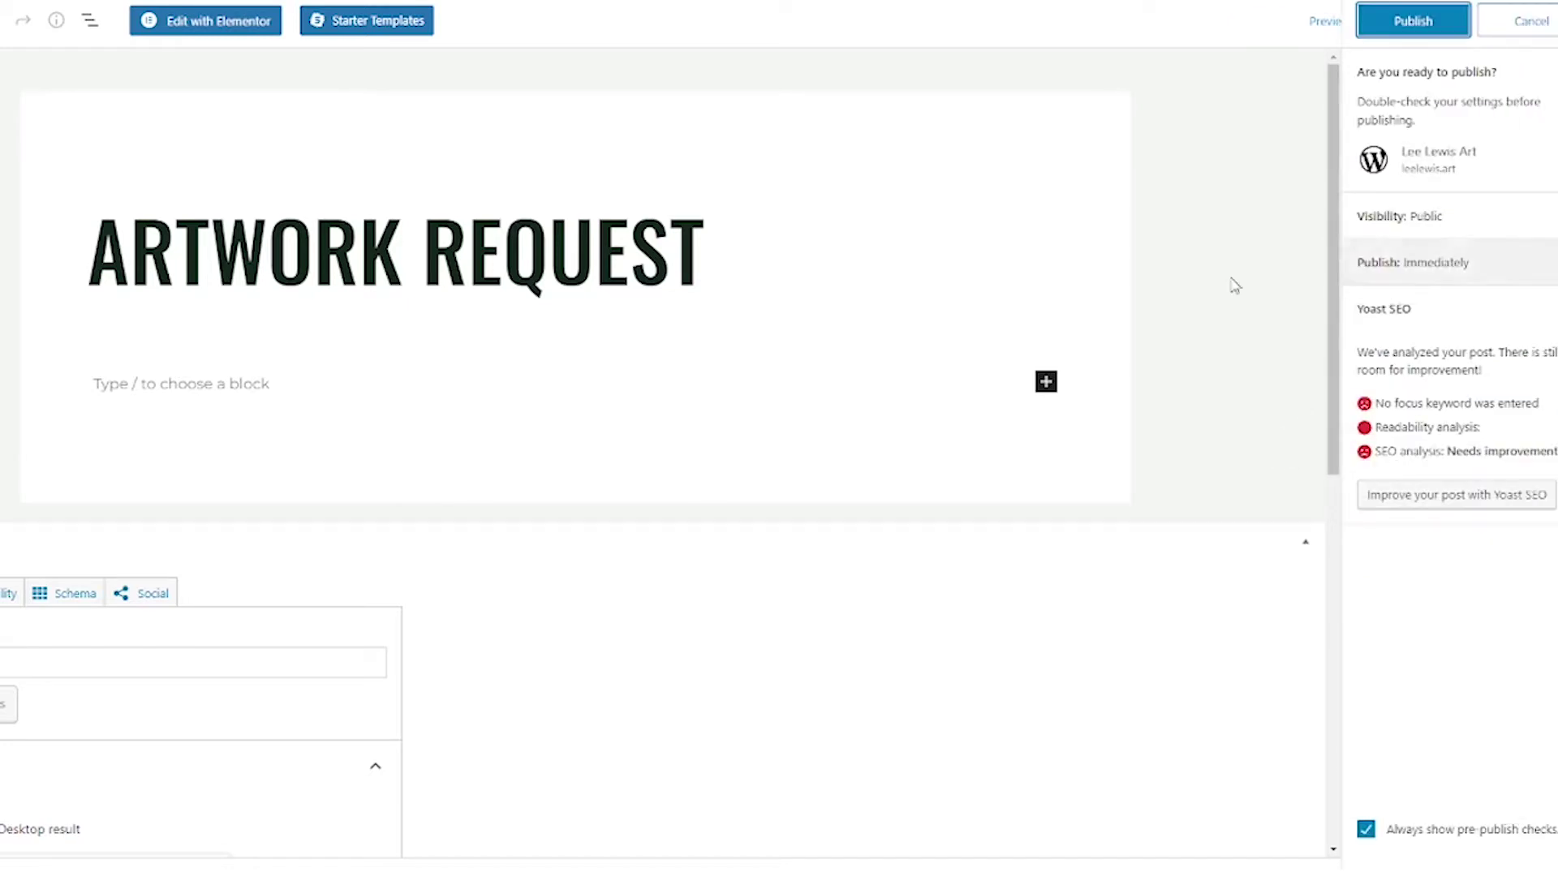
click(1391, 34)
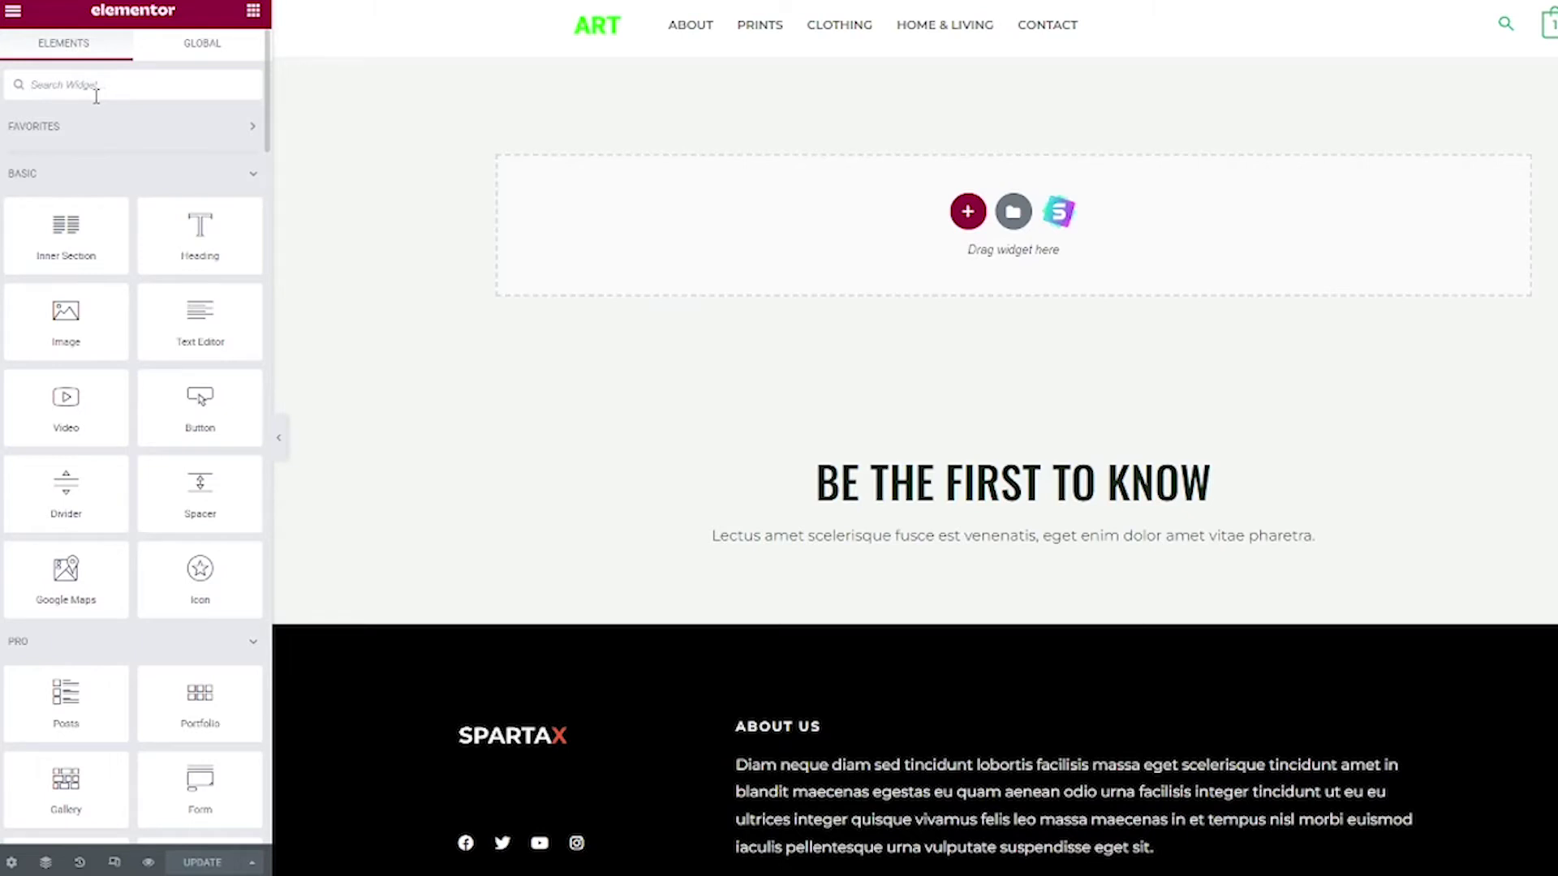
Search for 'gravity fo' and drop the Gravity Form Styler widget into the empty section.
text(gravity fo)
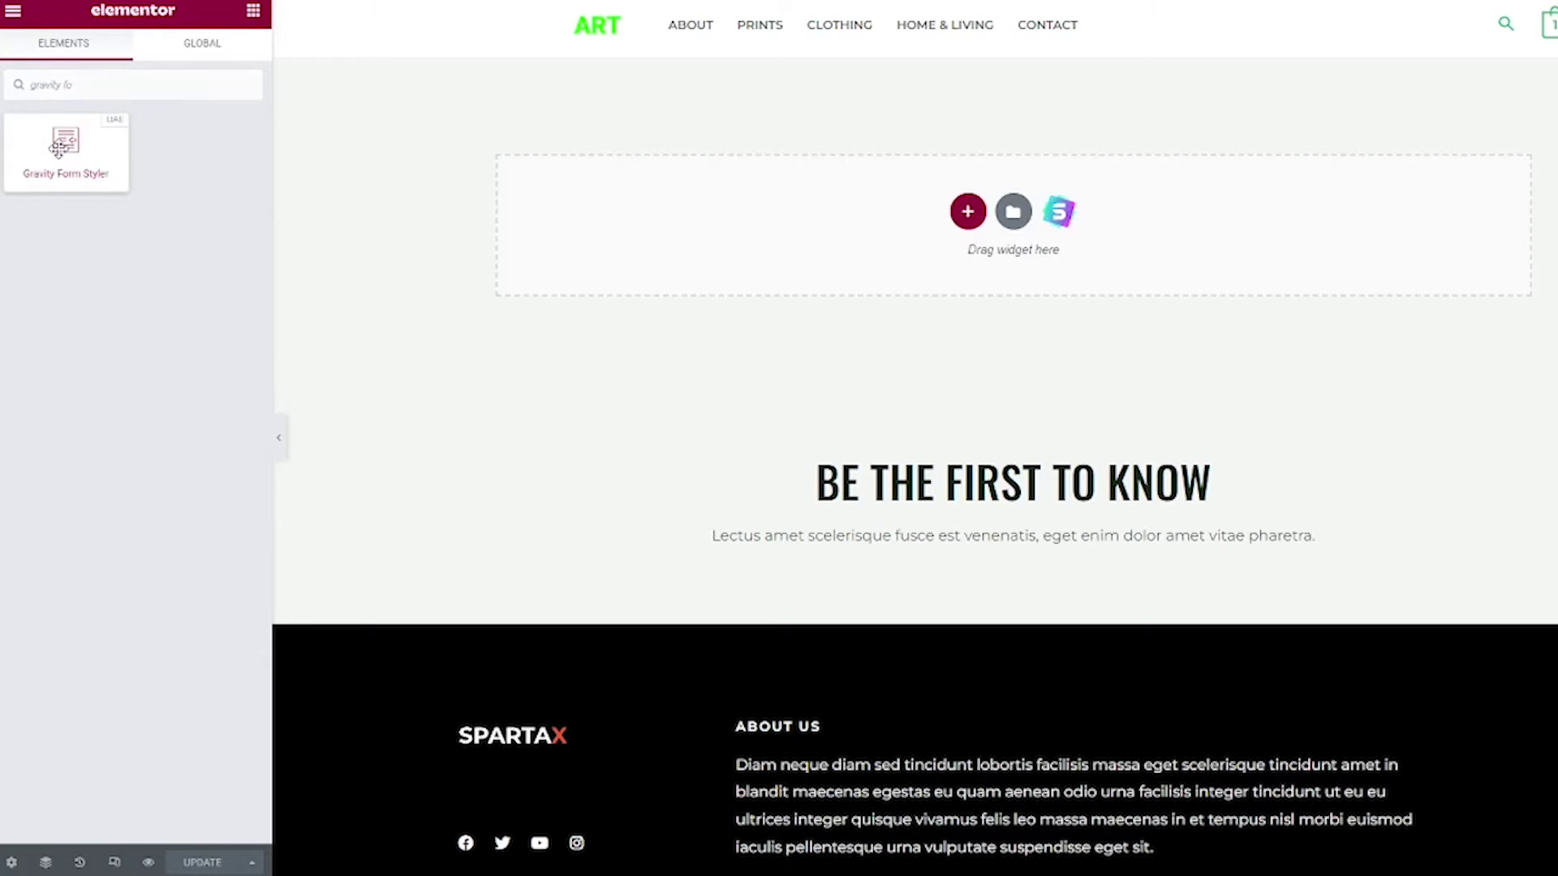
drag(58, 149, 963, 218)
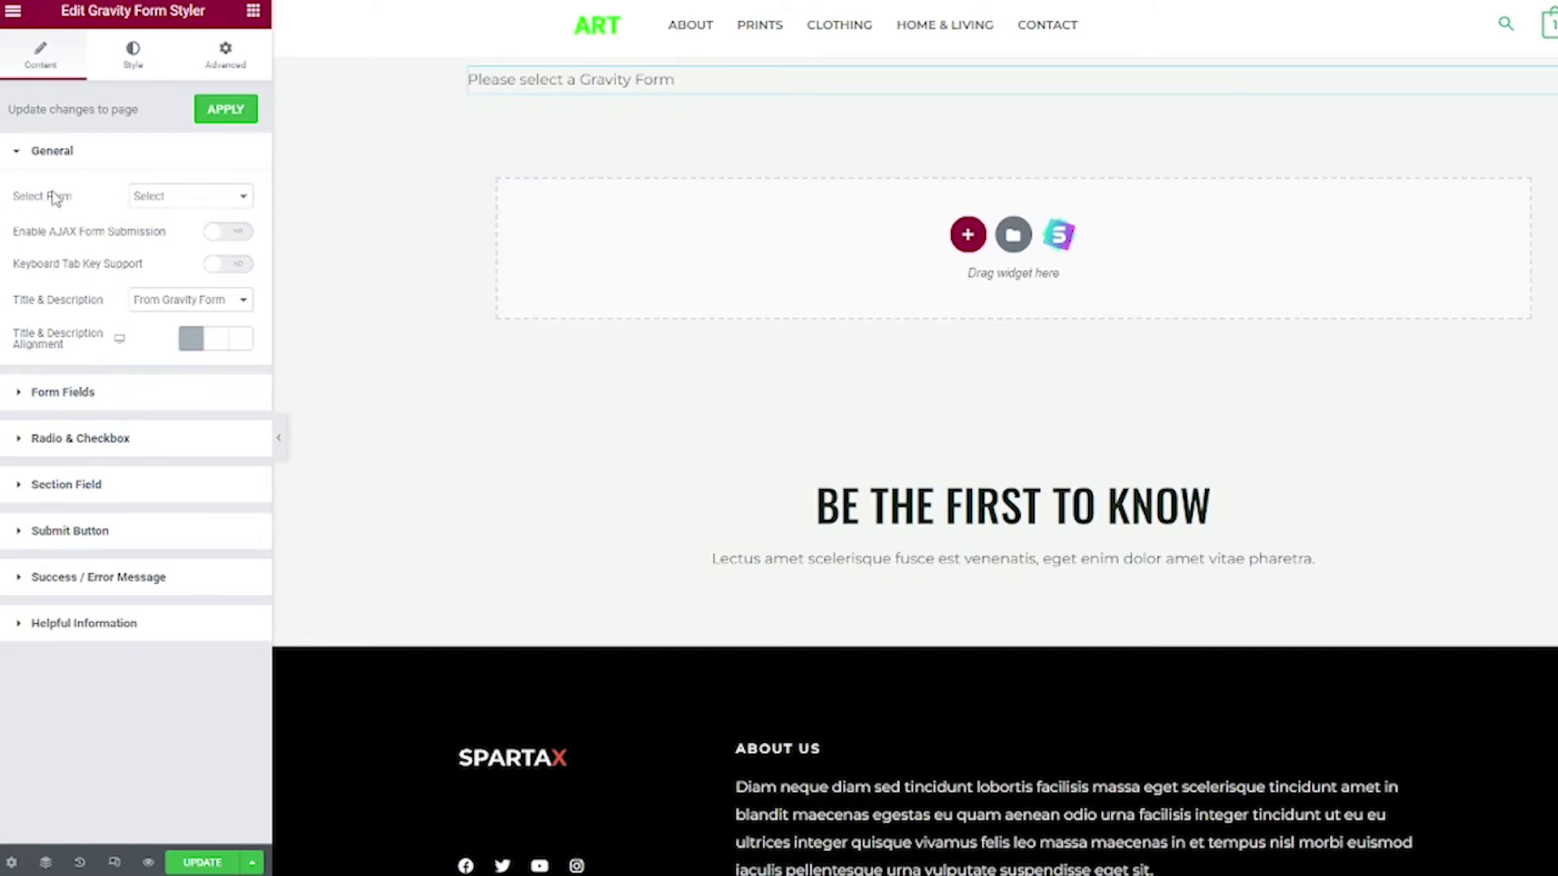
Set the widget's Select Form to Artwork Request and Title & Description to None.
click(172, 199)
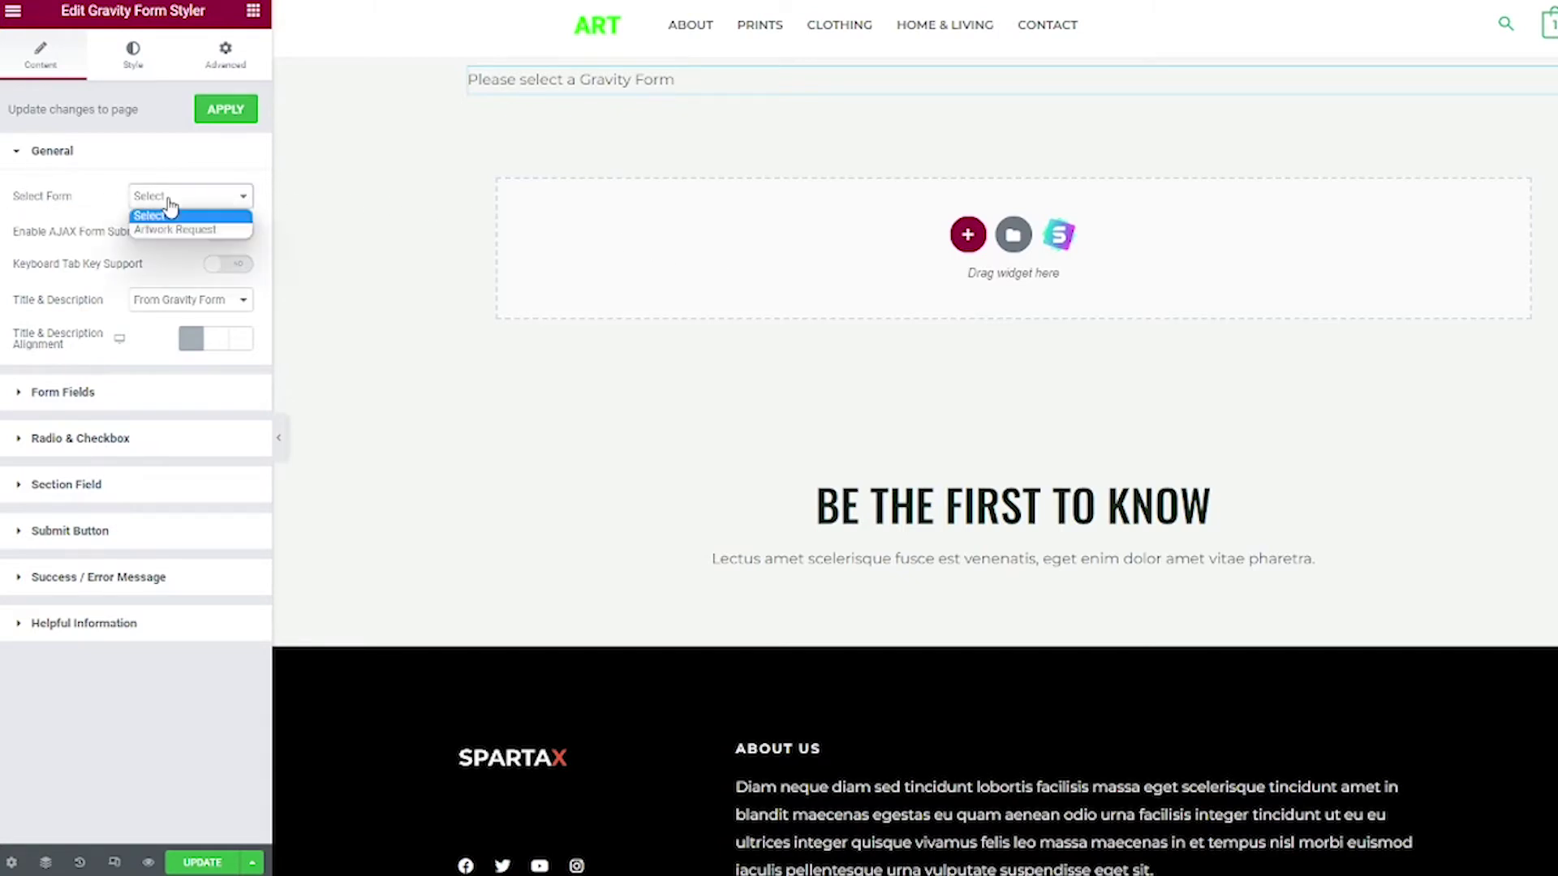
click(166, 229)
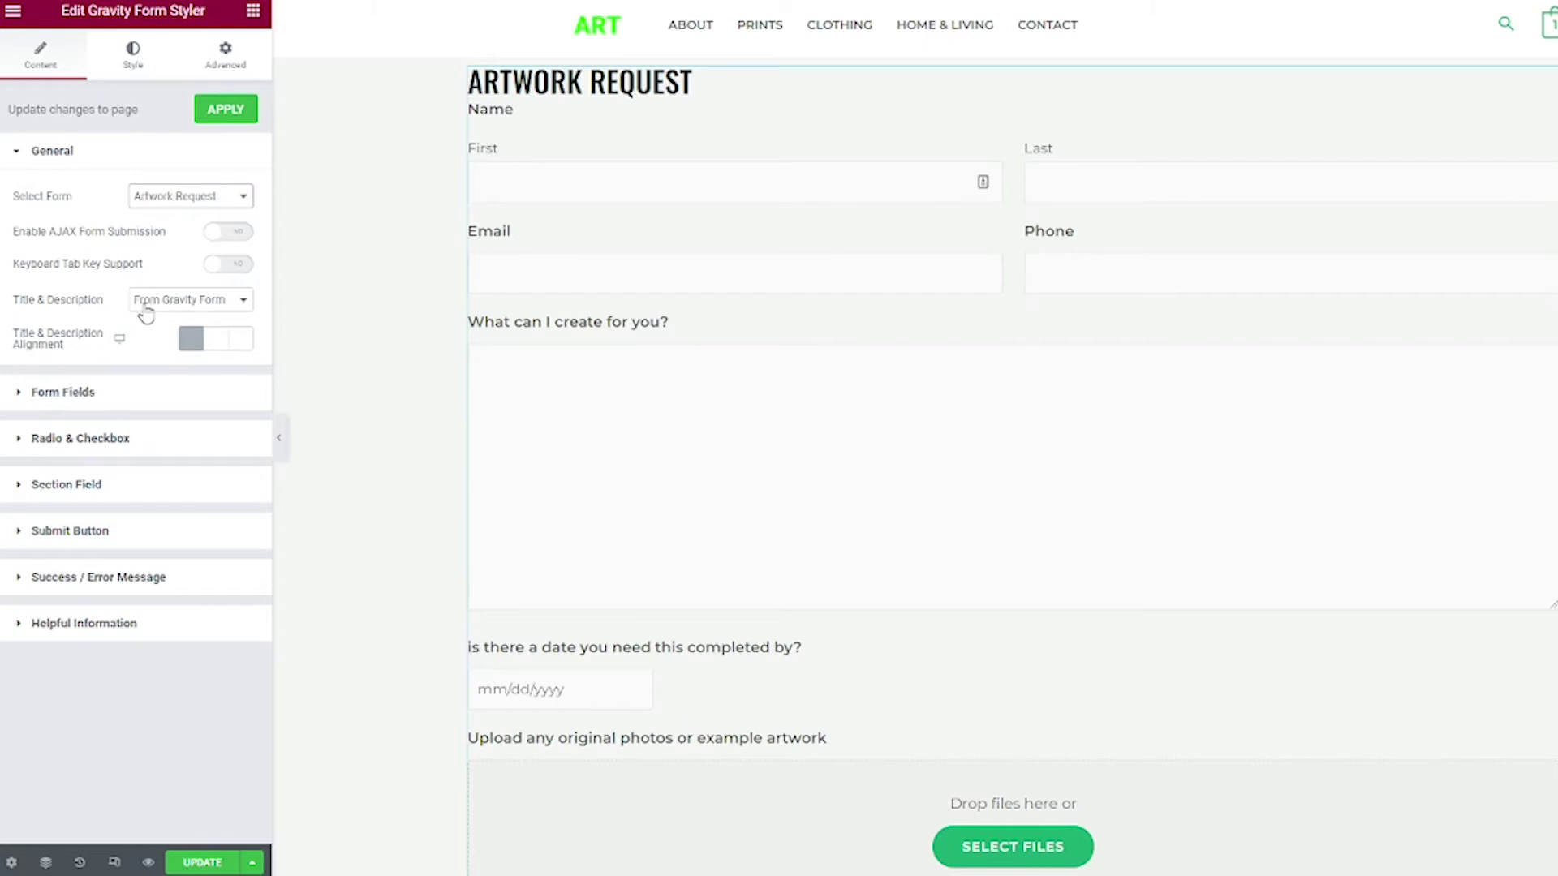
click(145, 305)
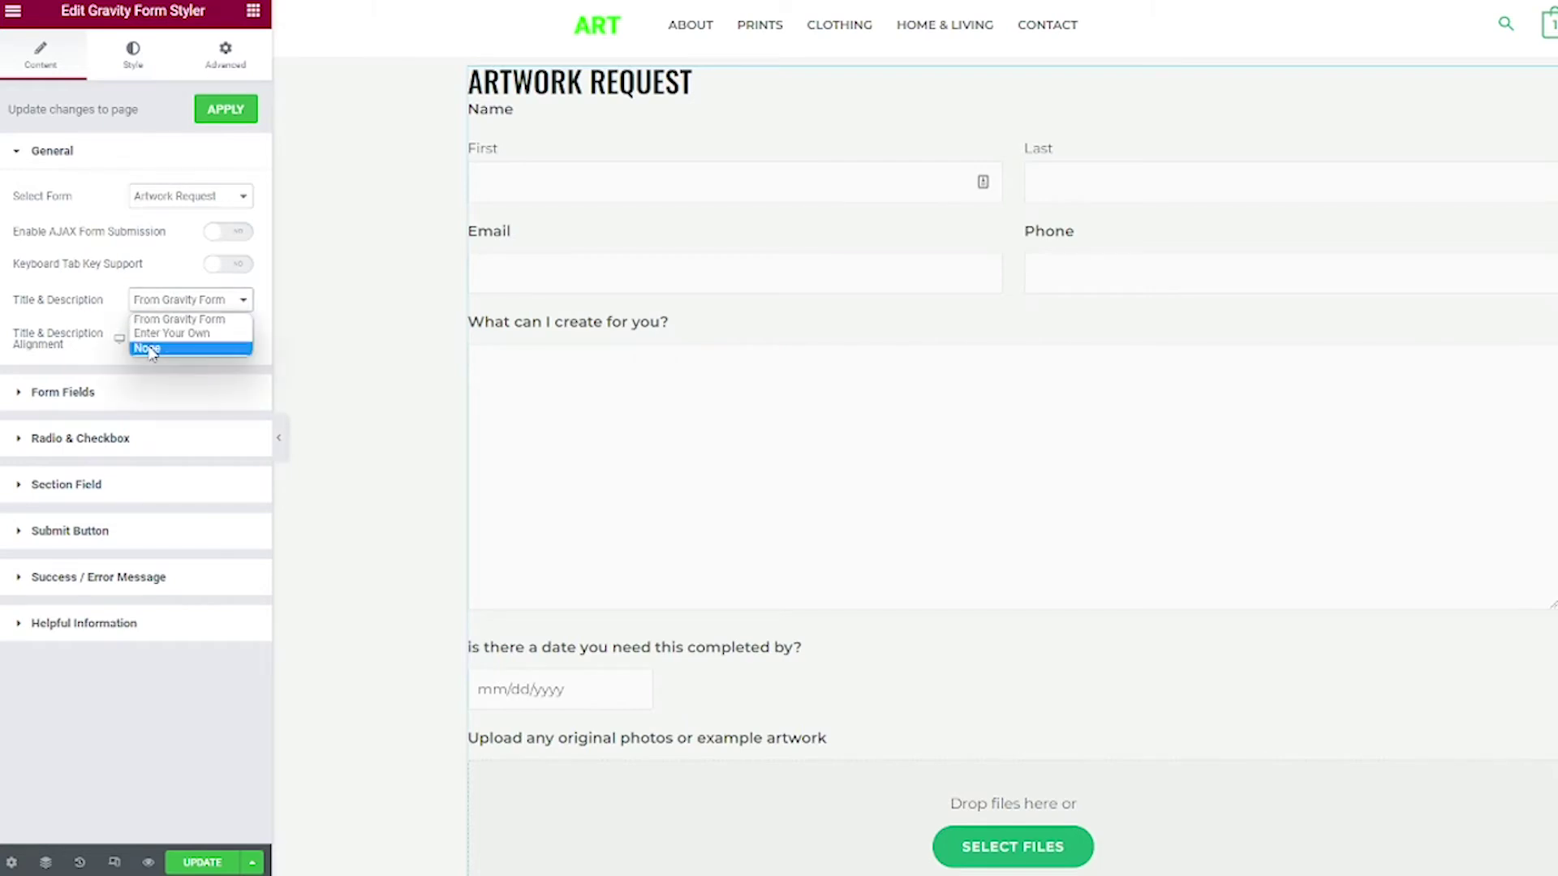
click(150, 351)
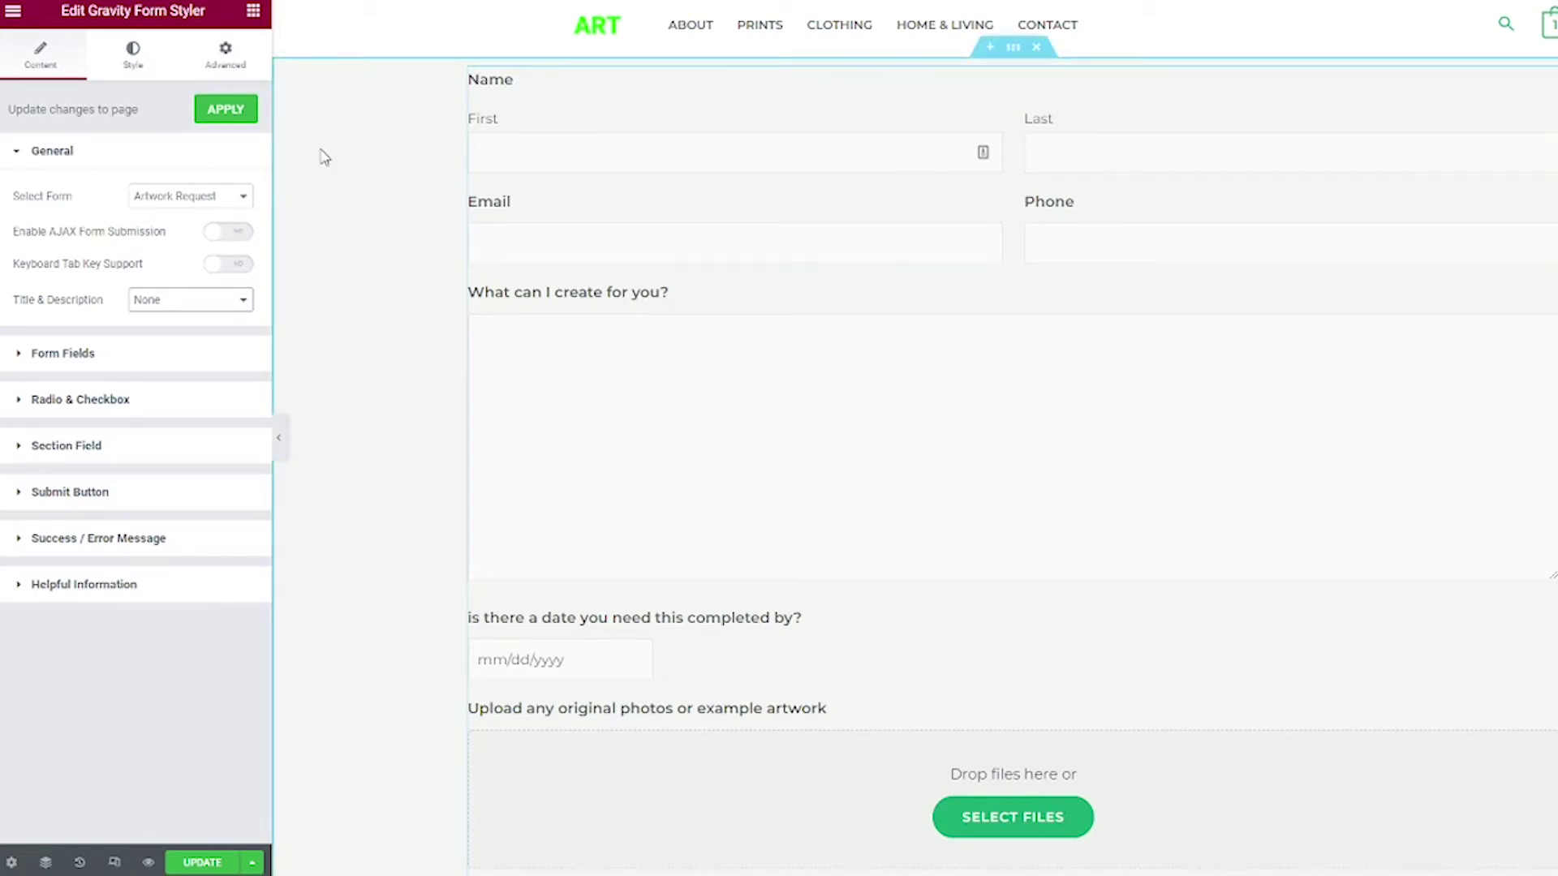
Add a title widget, found by searching 'ti', above the form.
click(253, 9)
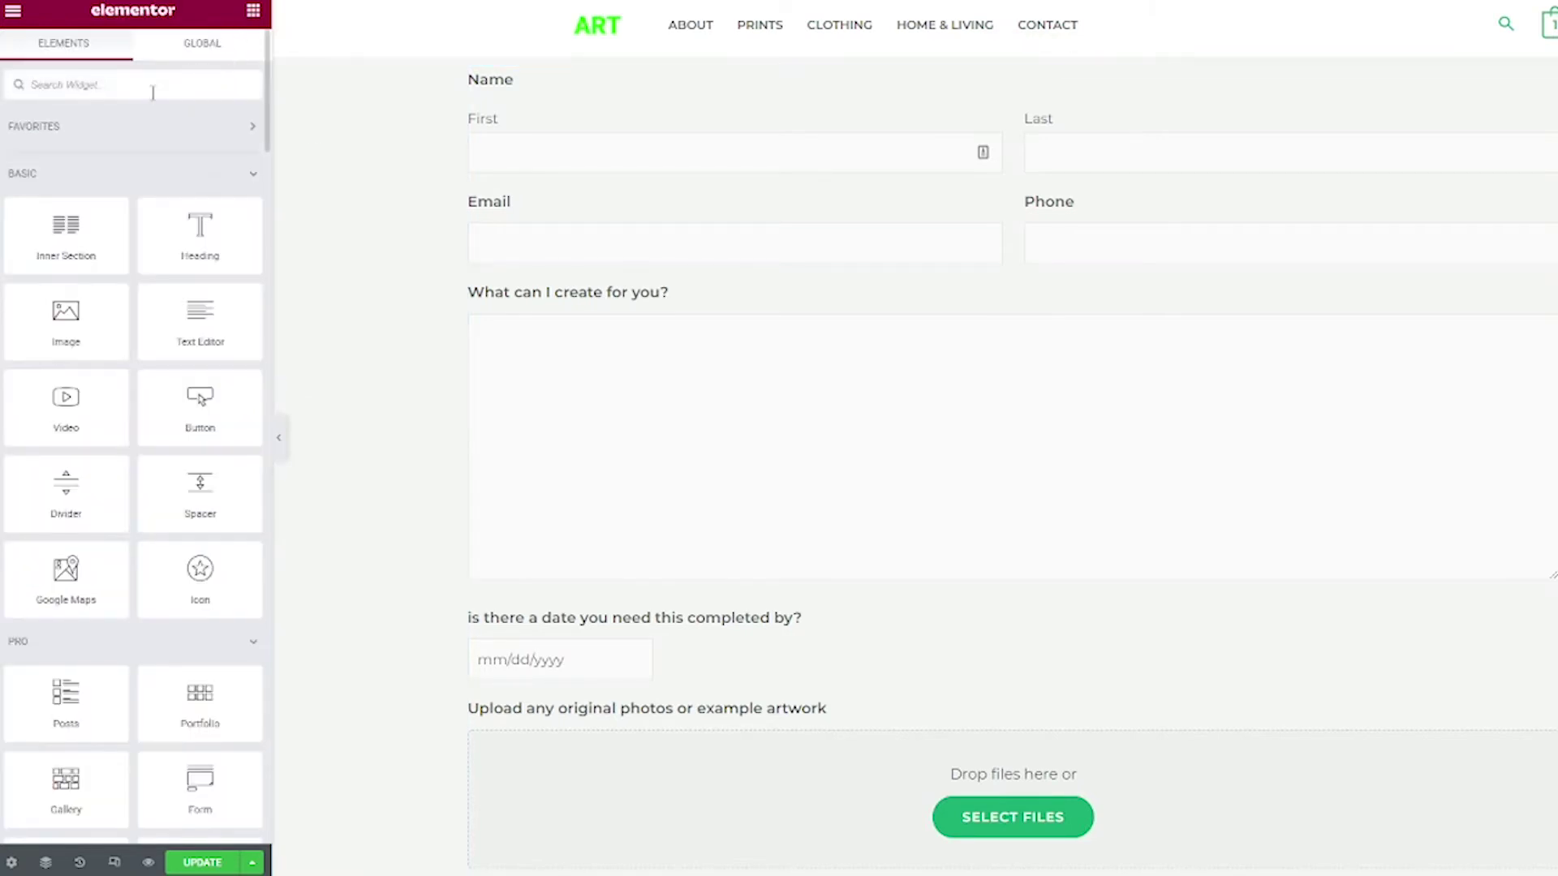
text(ti)
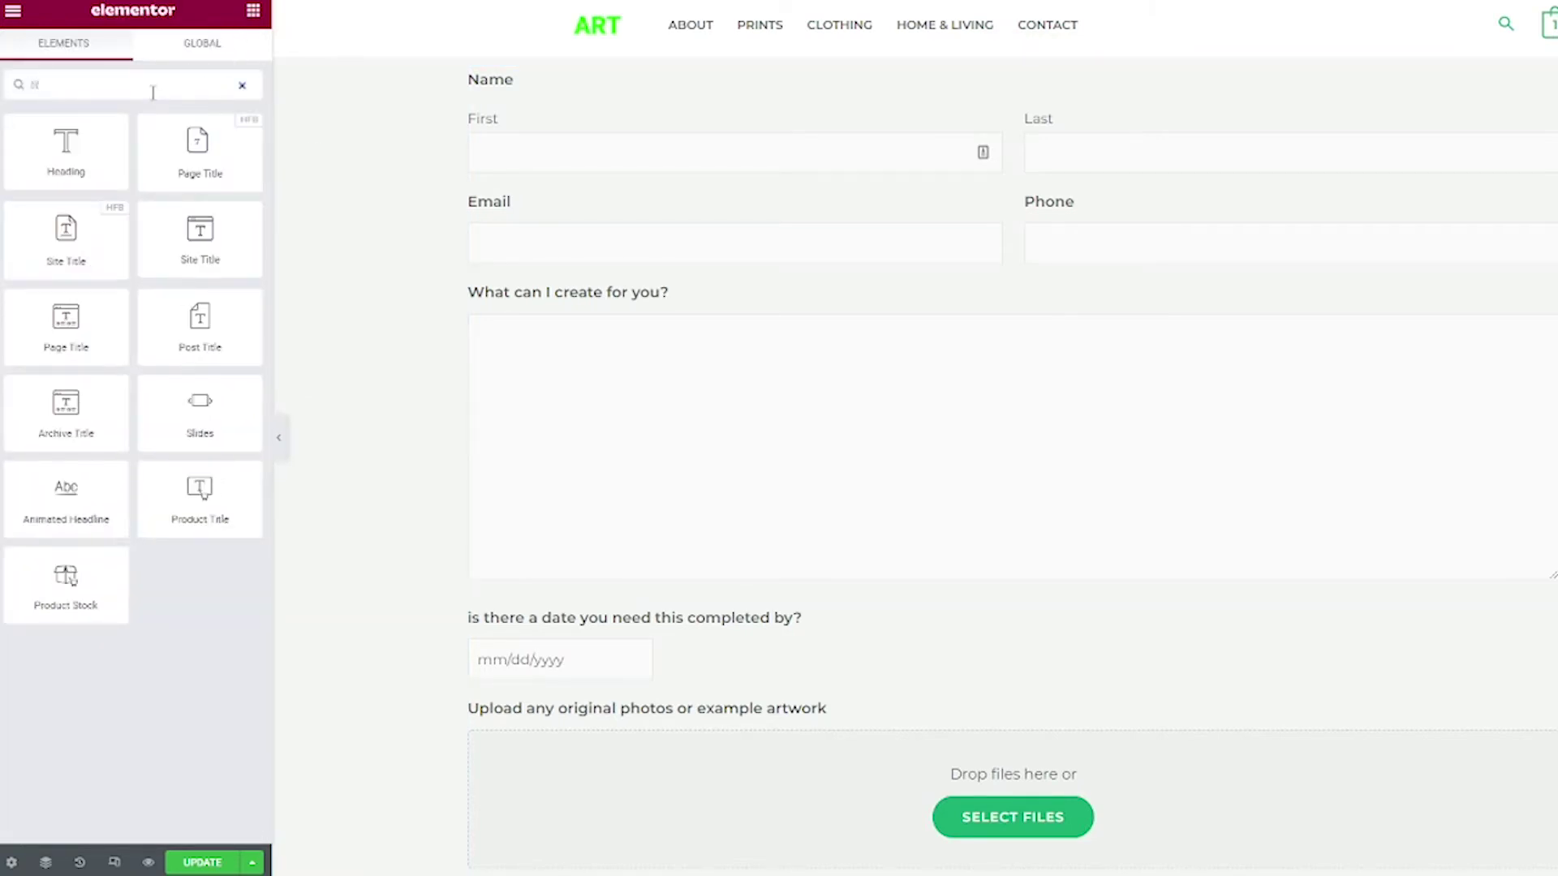
drag(27, 337, 712, 120)
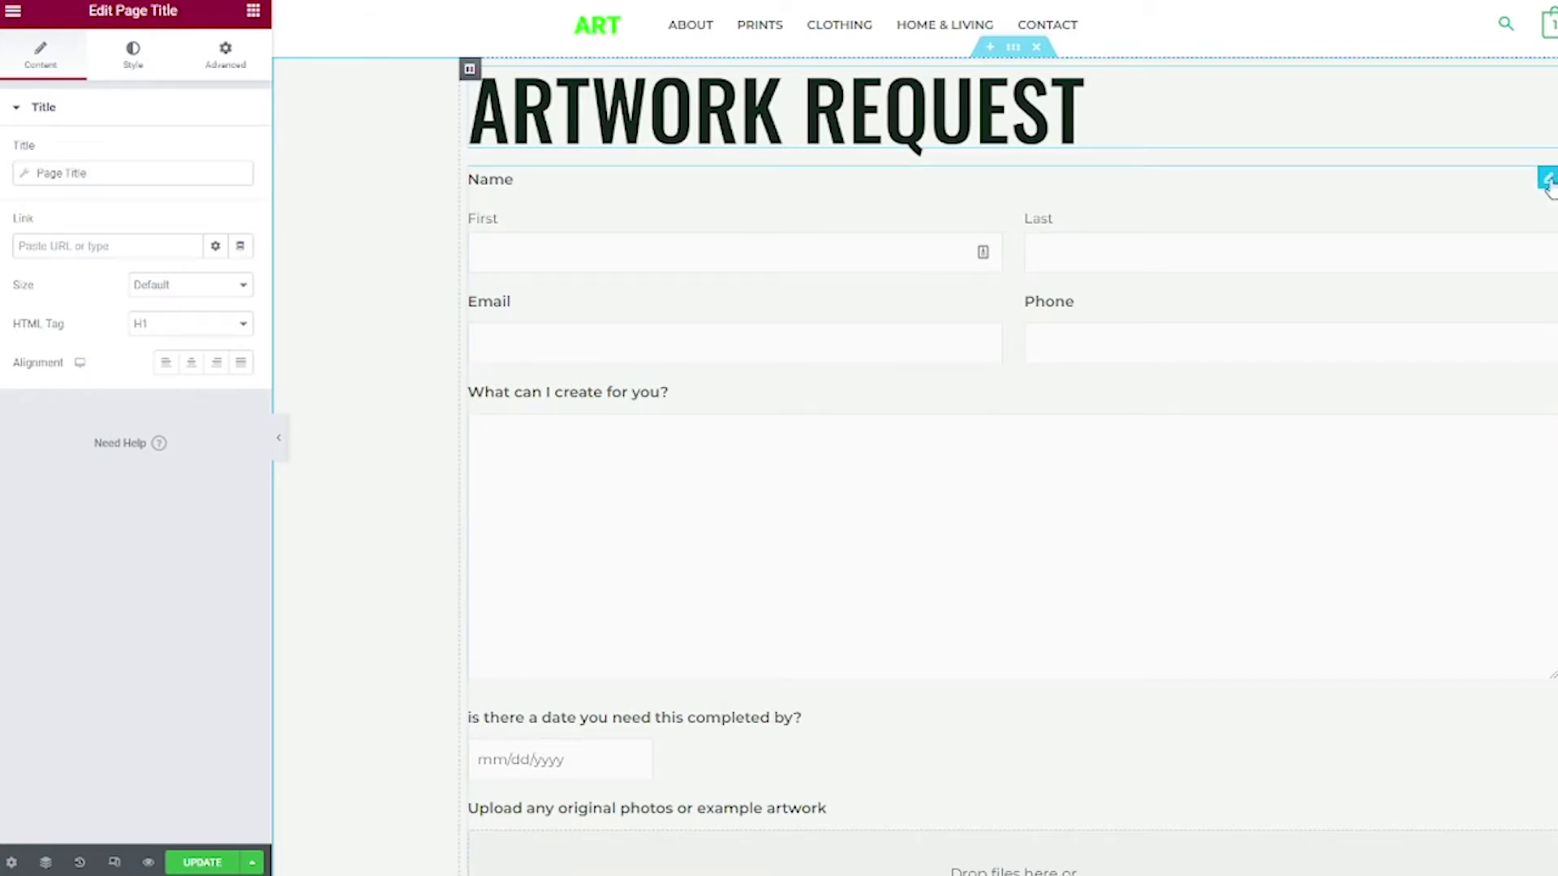
Try the Gravity Form title left-aligned, then set Title & Description back to None.
click(1547, 181)
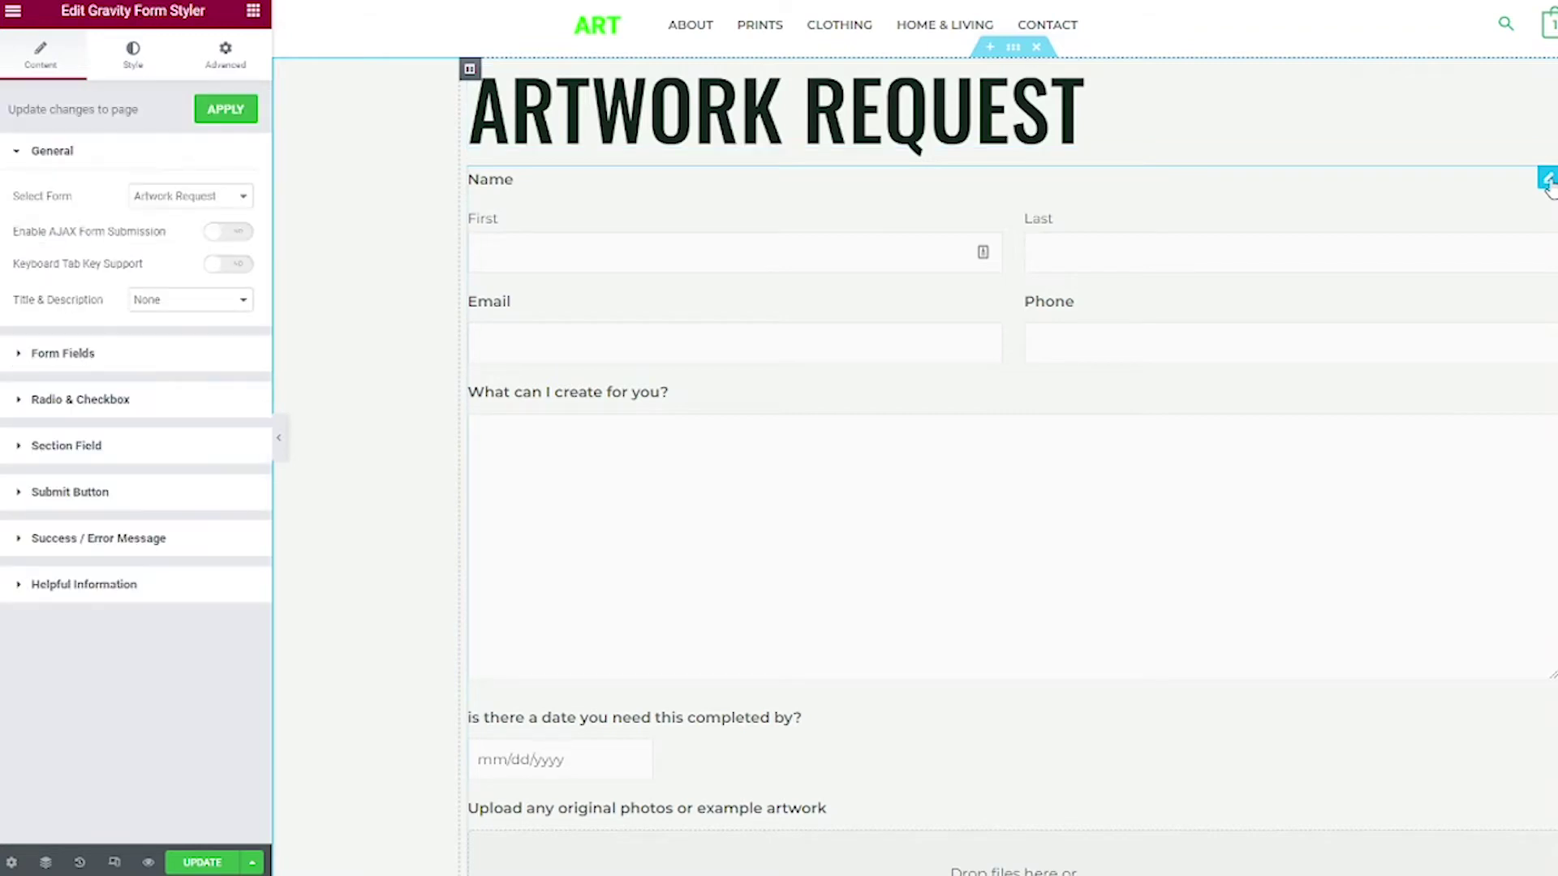
click(148, 313)
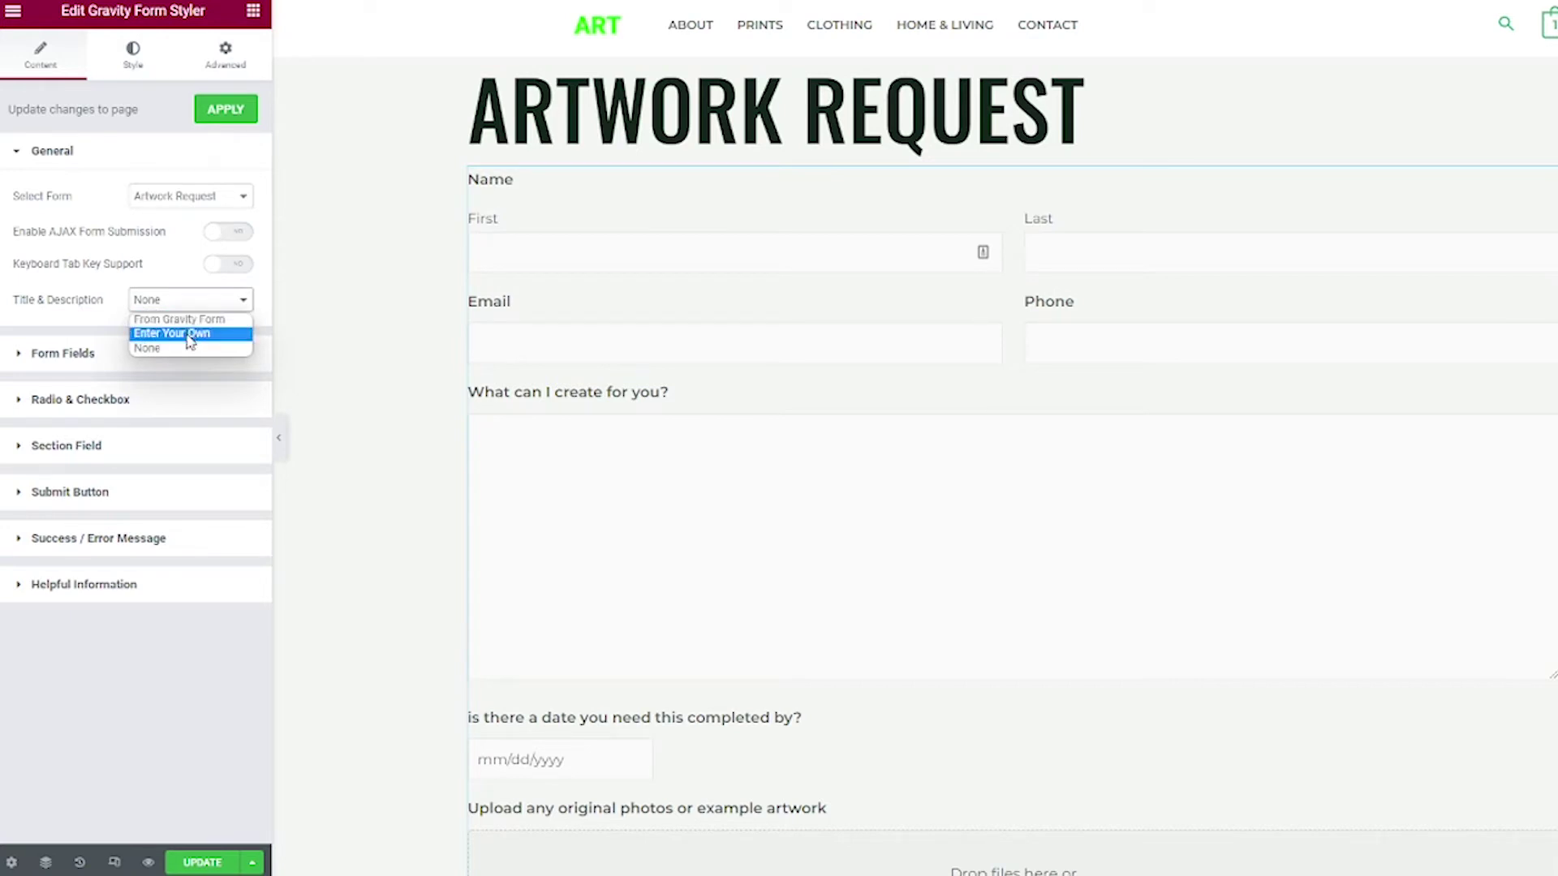
click(182, 320)
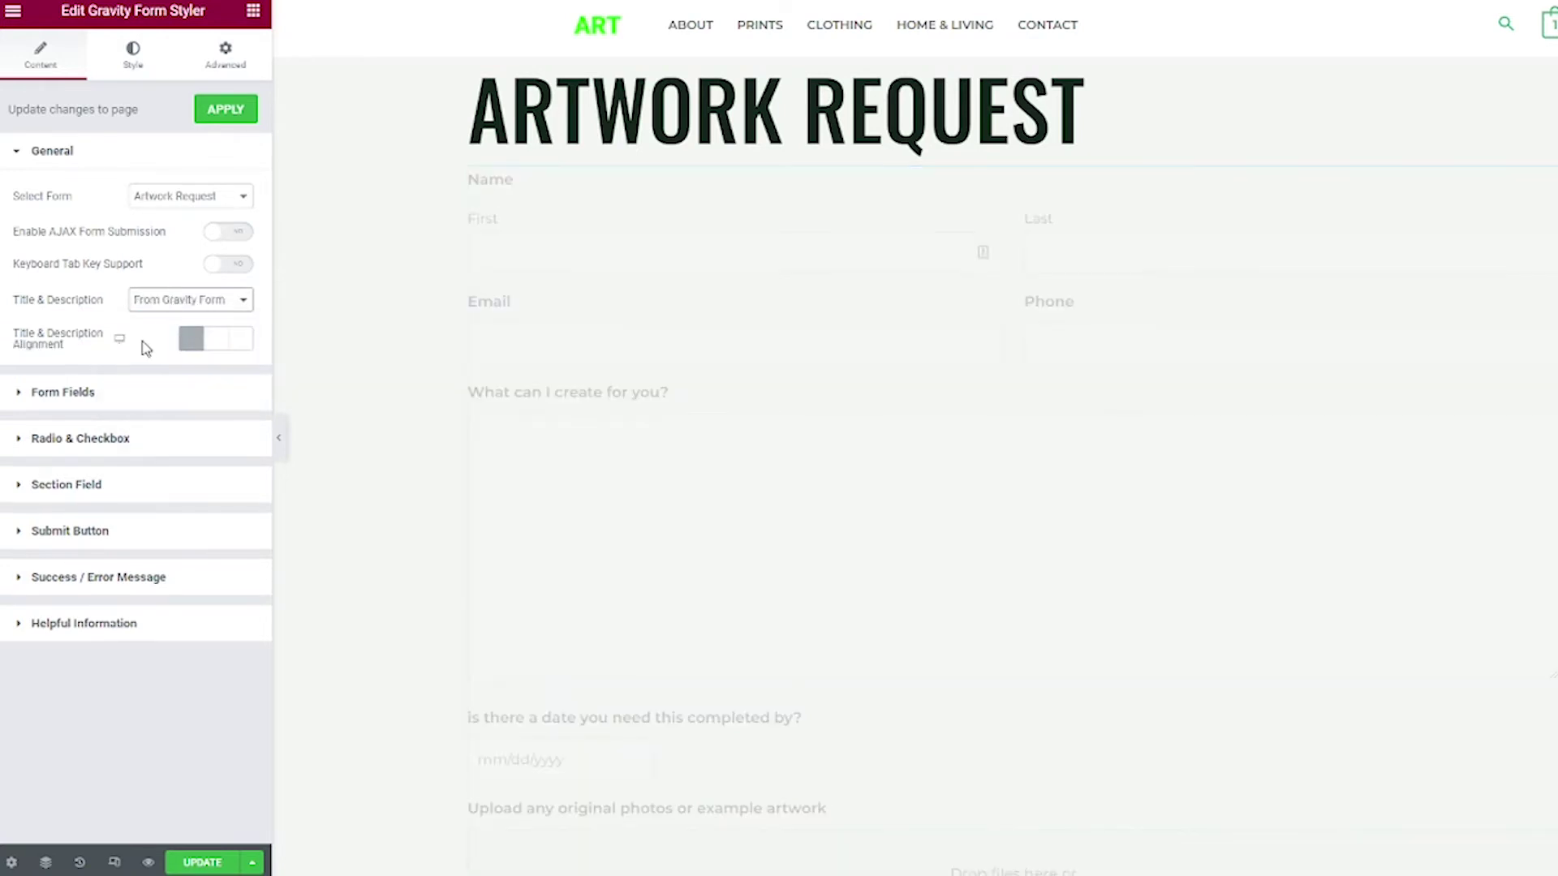
click(214, 341)
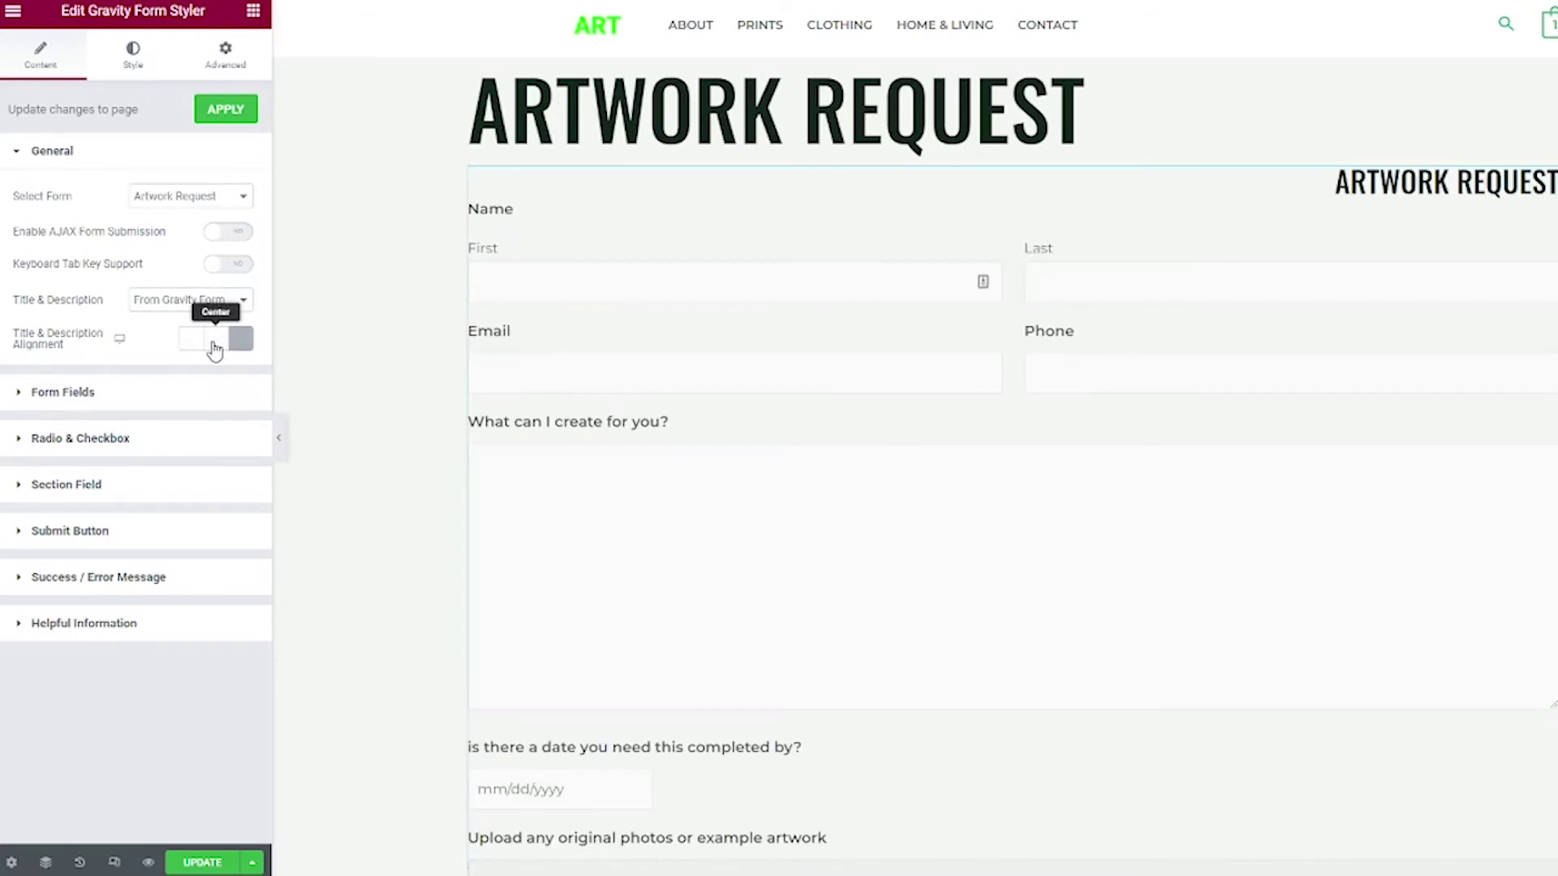
click(185, 348)
click(162, 302)
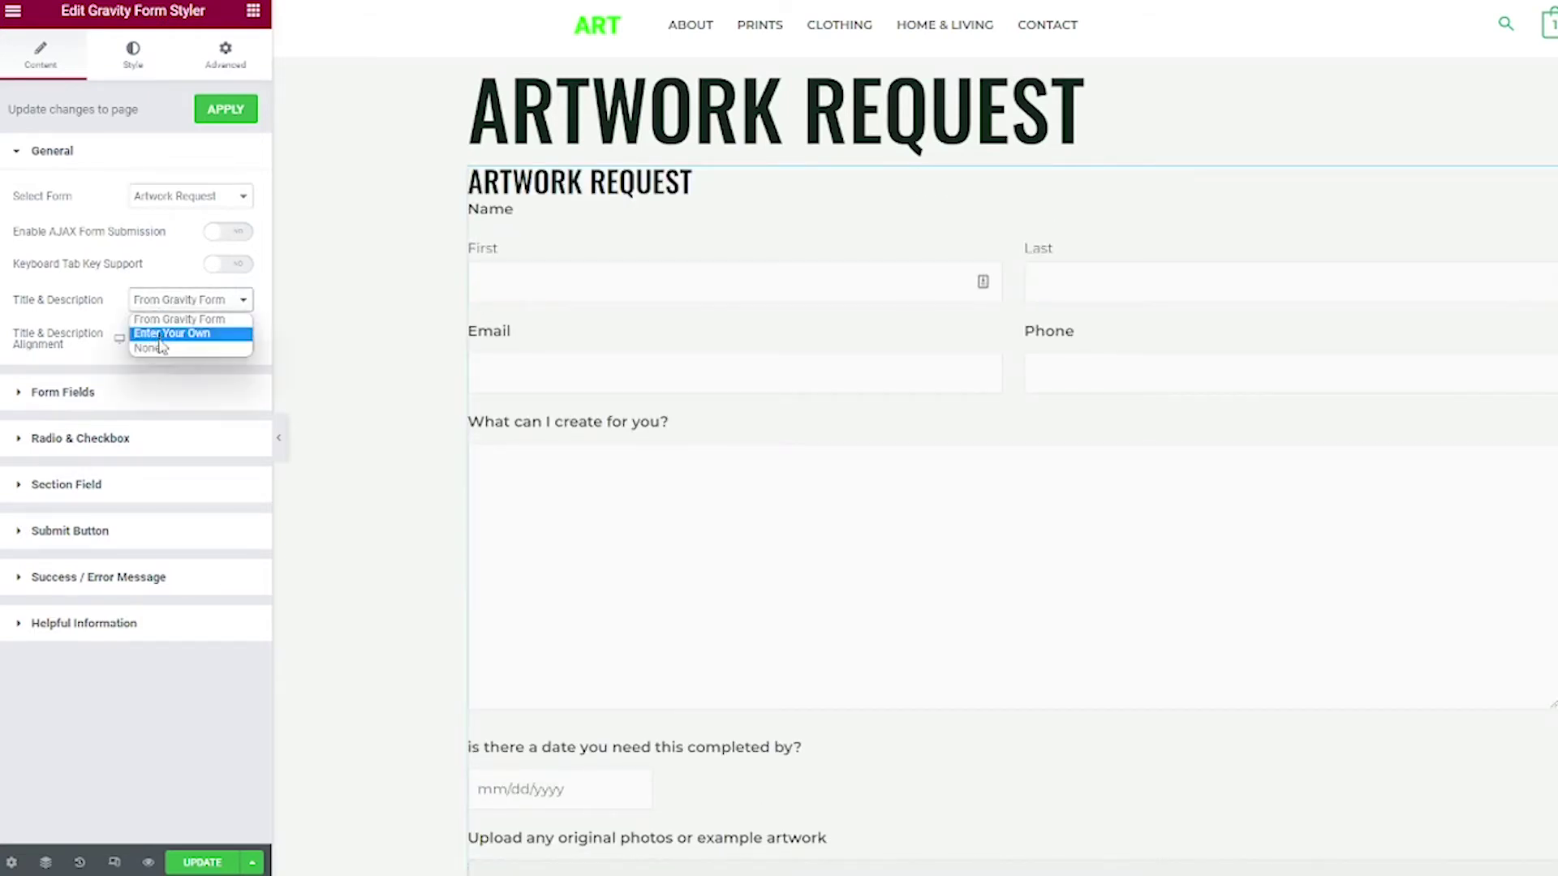
click(161, 348)
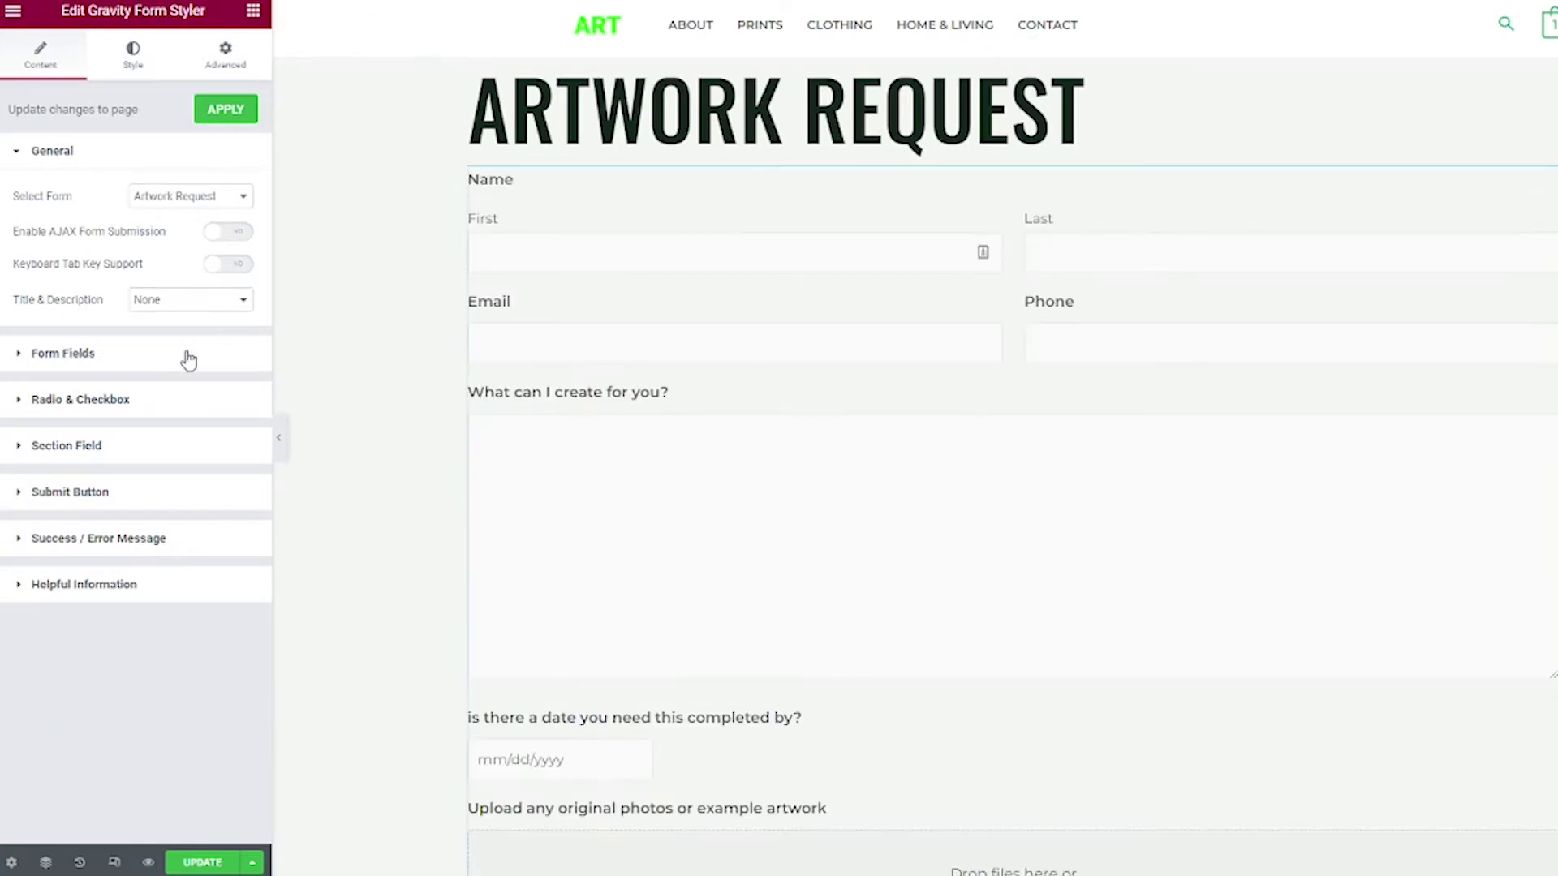
click(155, 369)
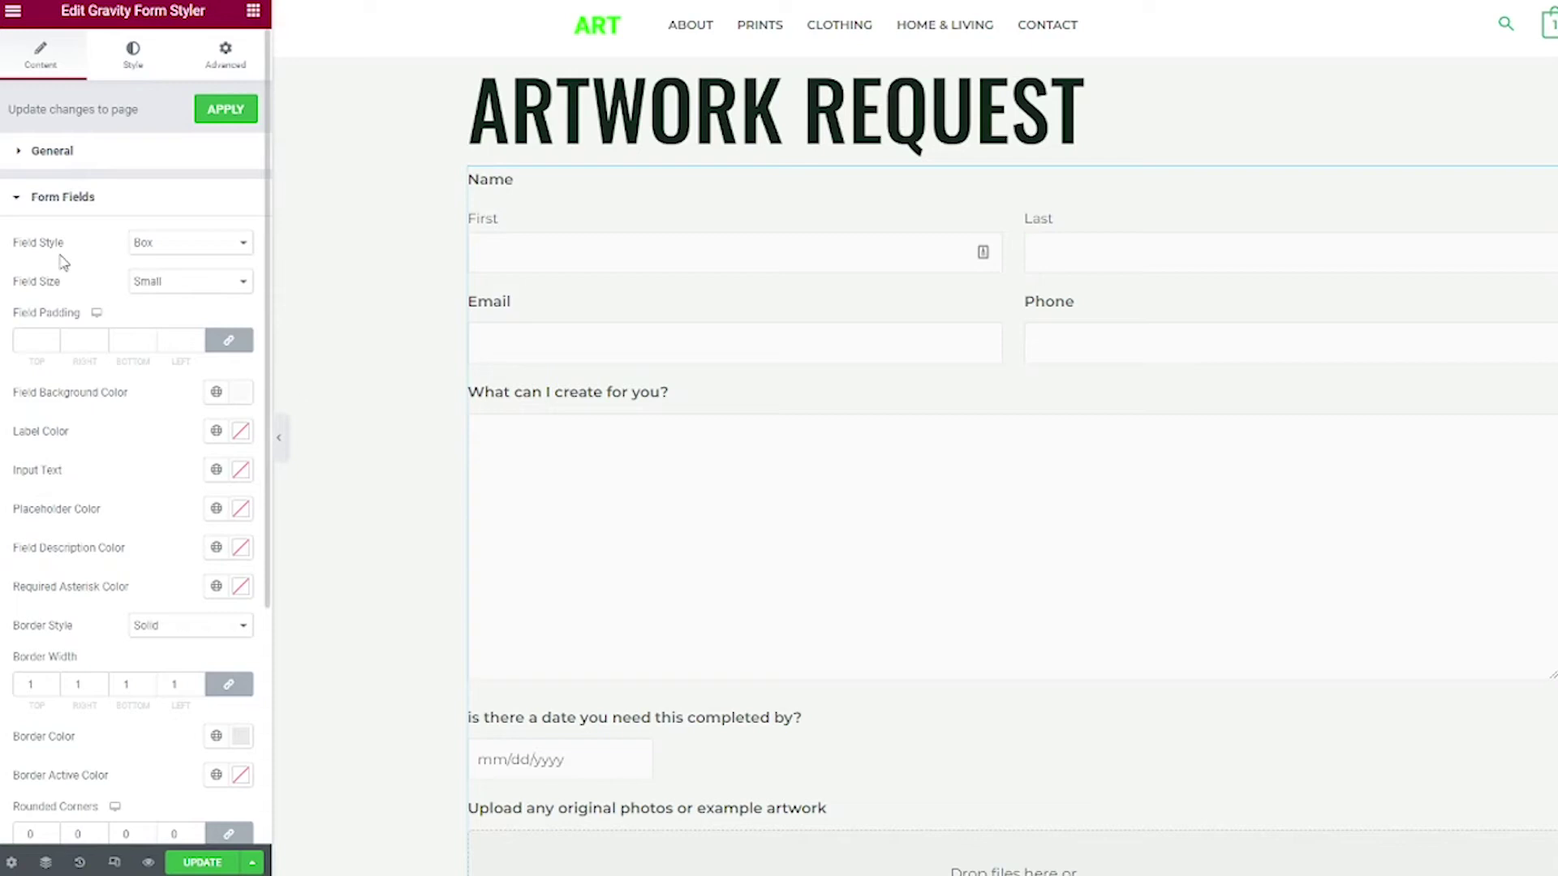
Set Field Style to Underline and Field Size to Medium, after trying Large and Extra Large.
click(154, 244)
click(153, 275)
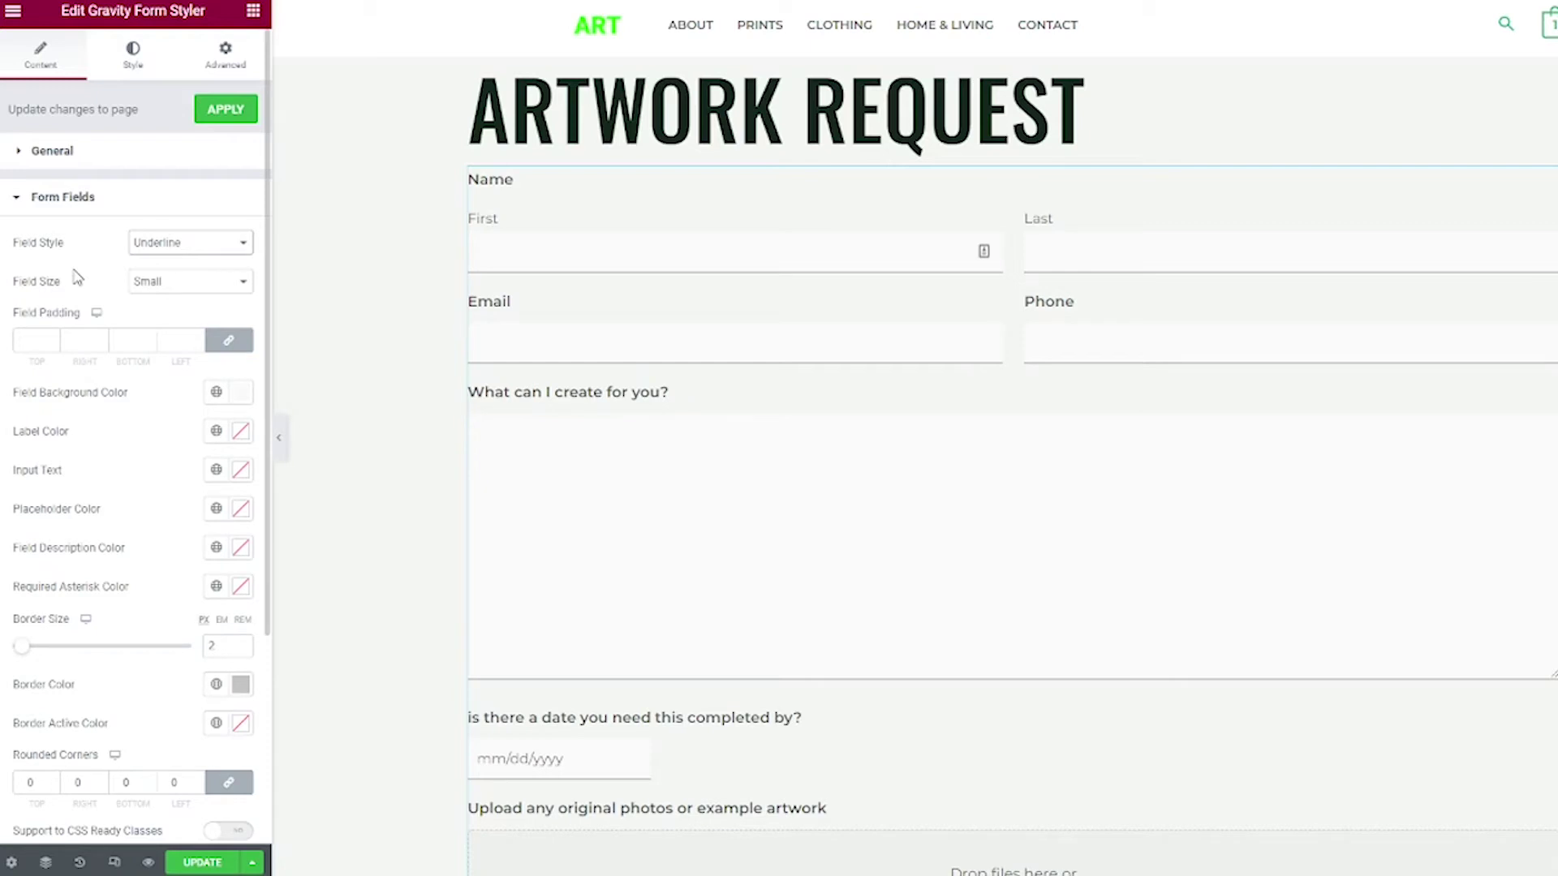
click(195, 283)
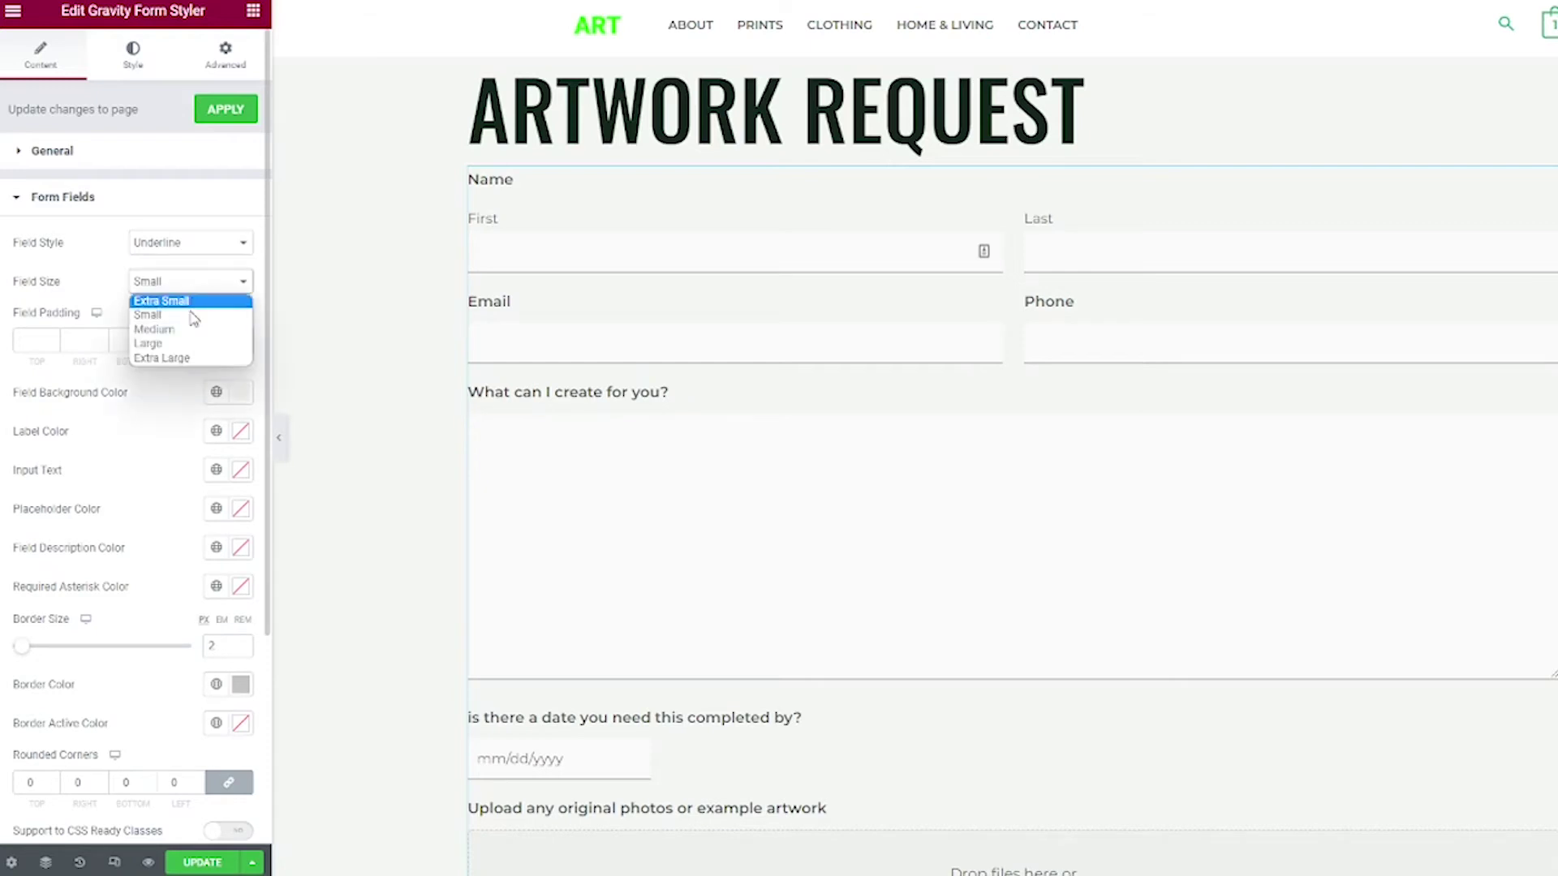
click(177, 341)
click(188, 284)
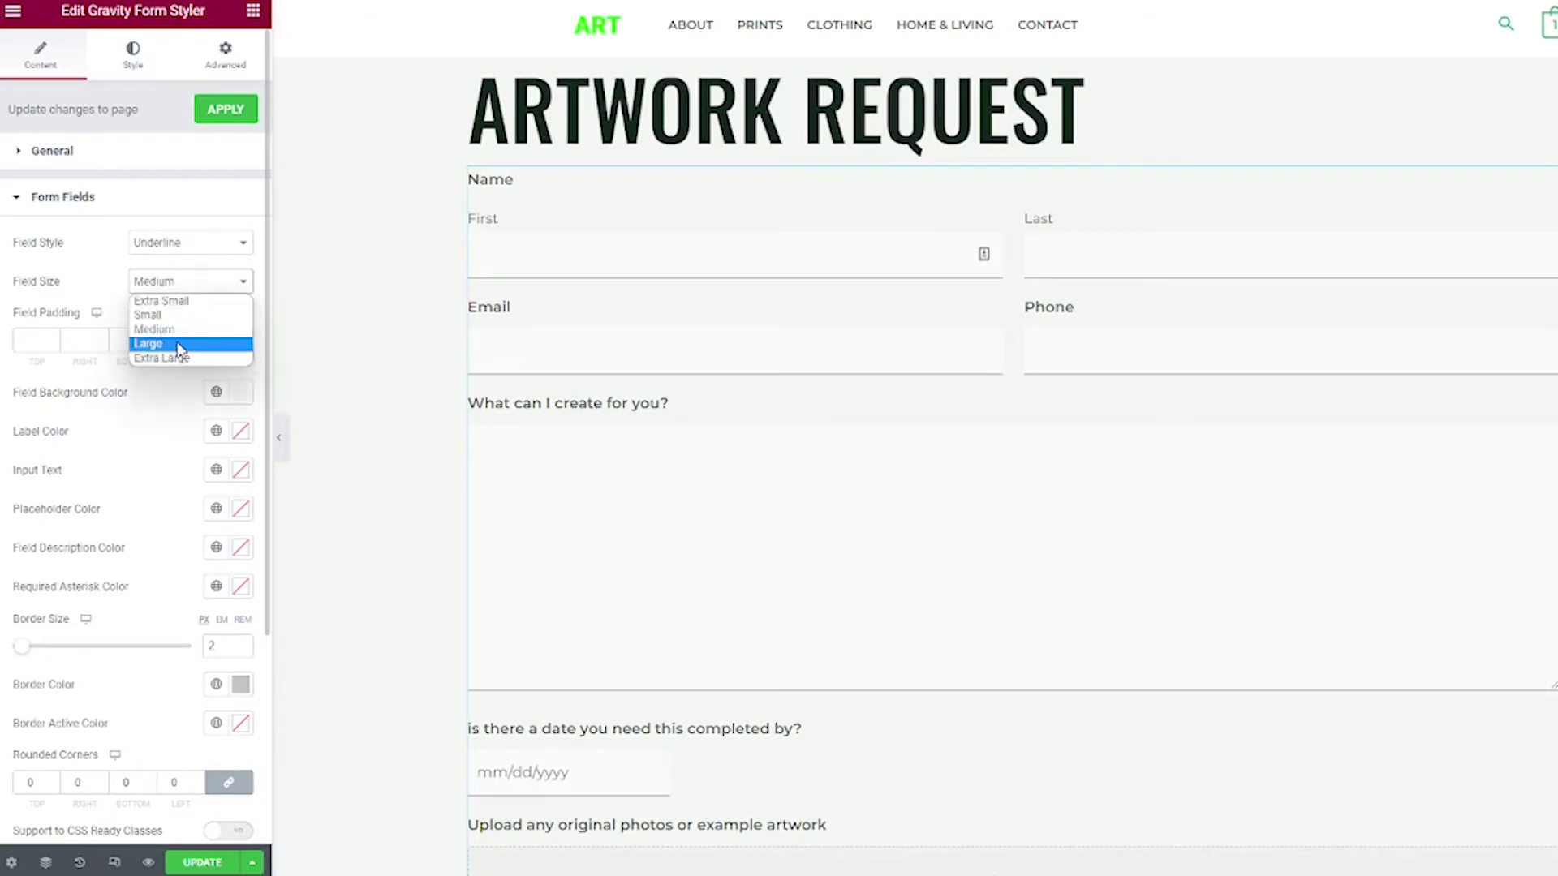
click(178, 344)
click(195, 284)
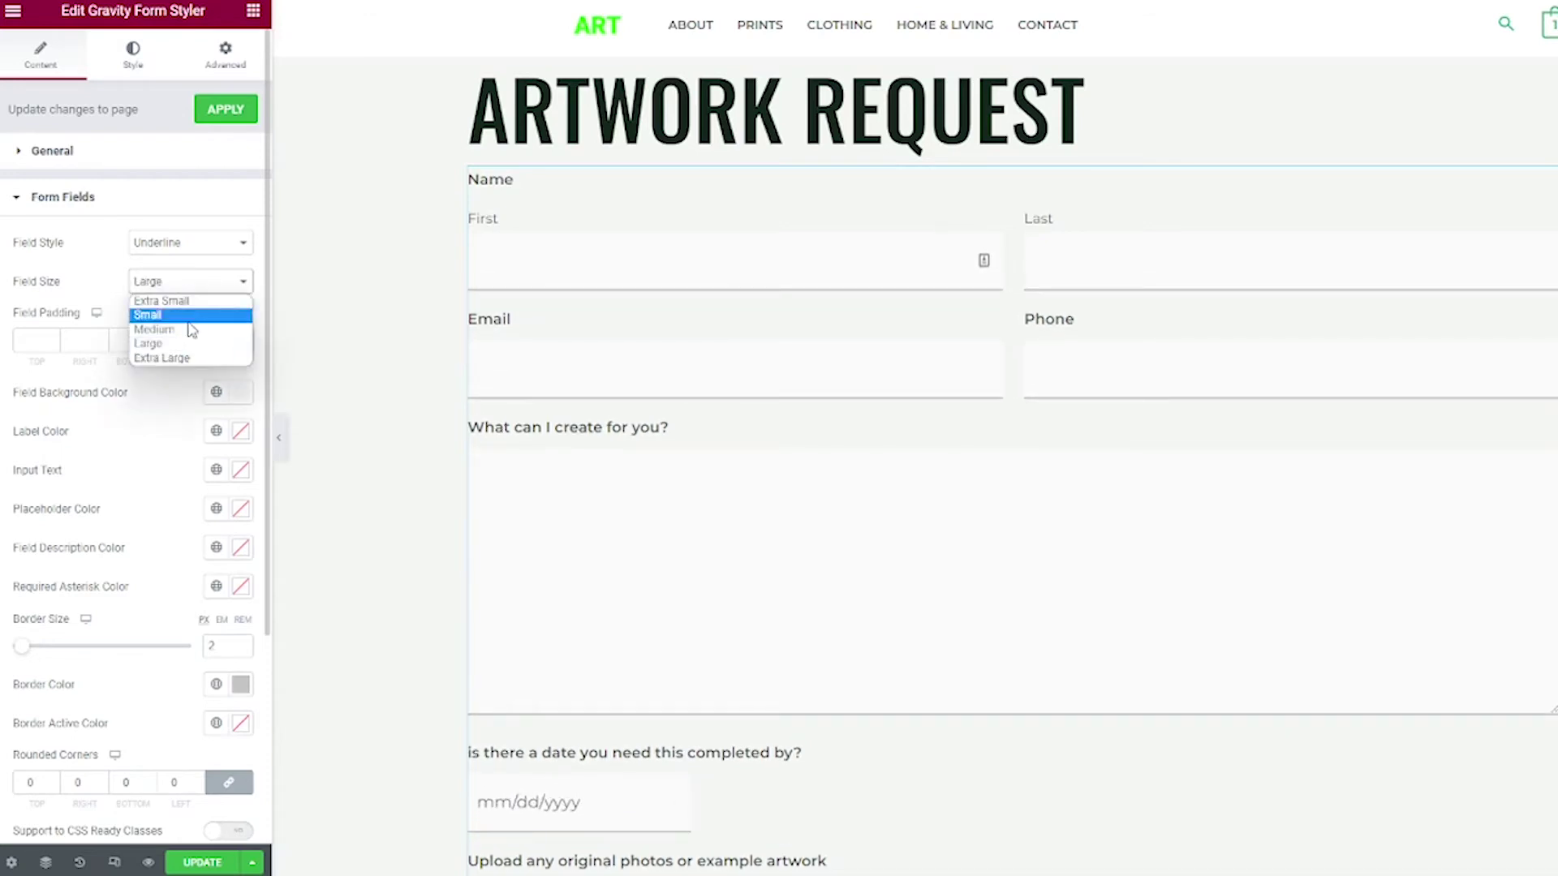
click(194, 354)
click(190, 284)
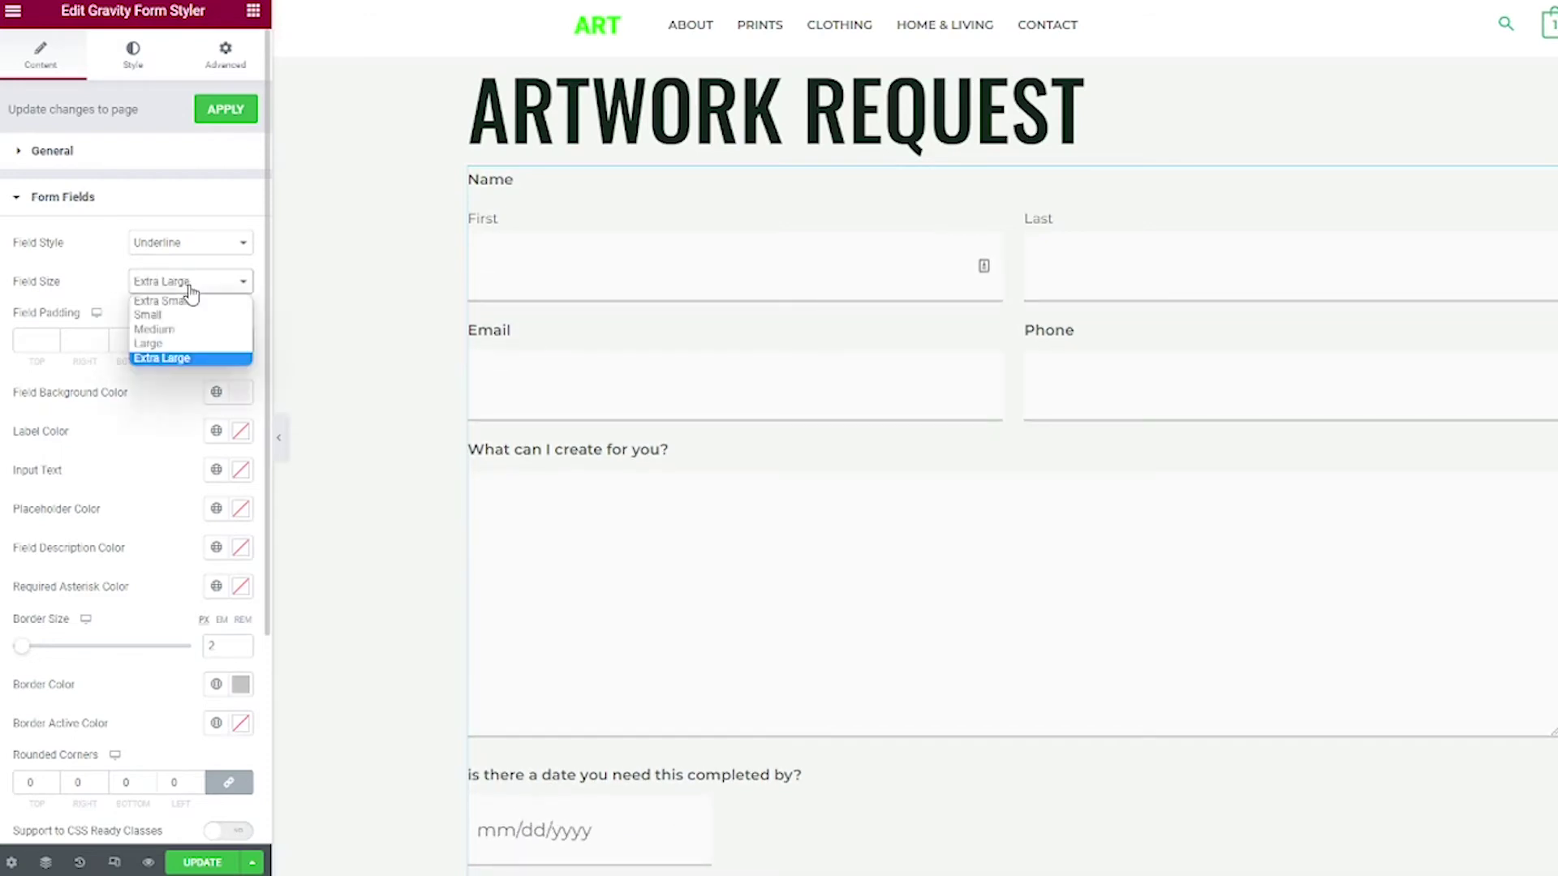
click(188, 330)
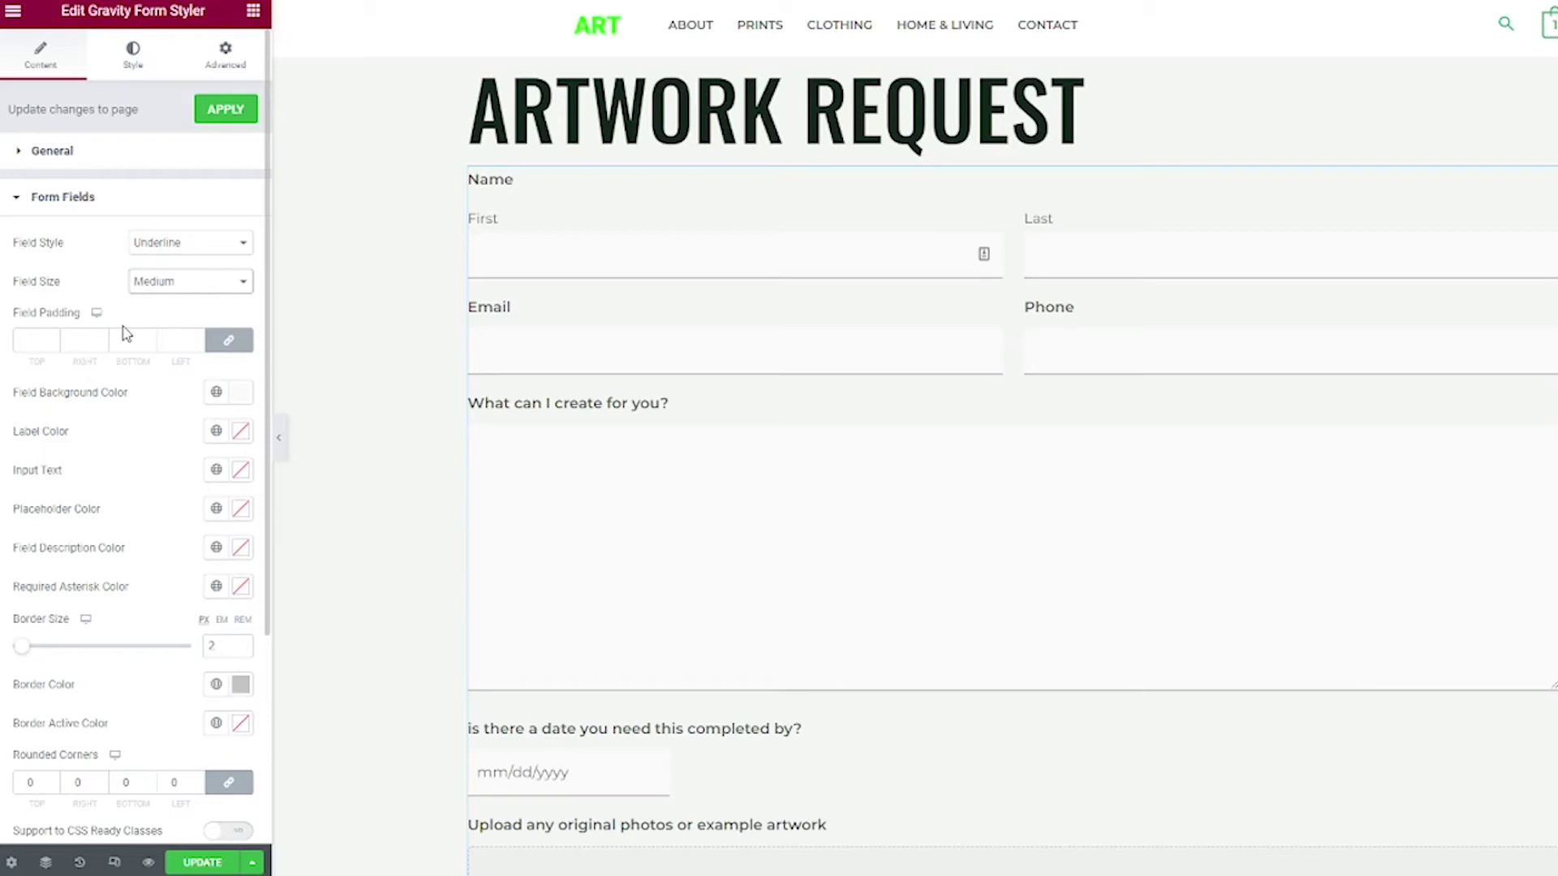
Fill the First name field with sample text and nudge the field padding up.
click(508, 258)
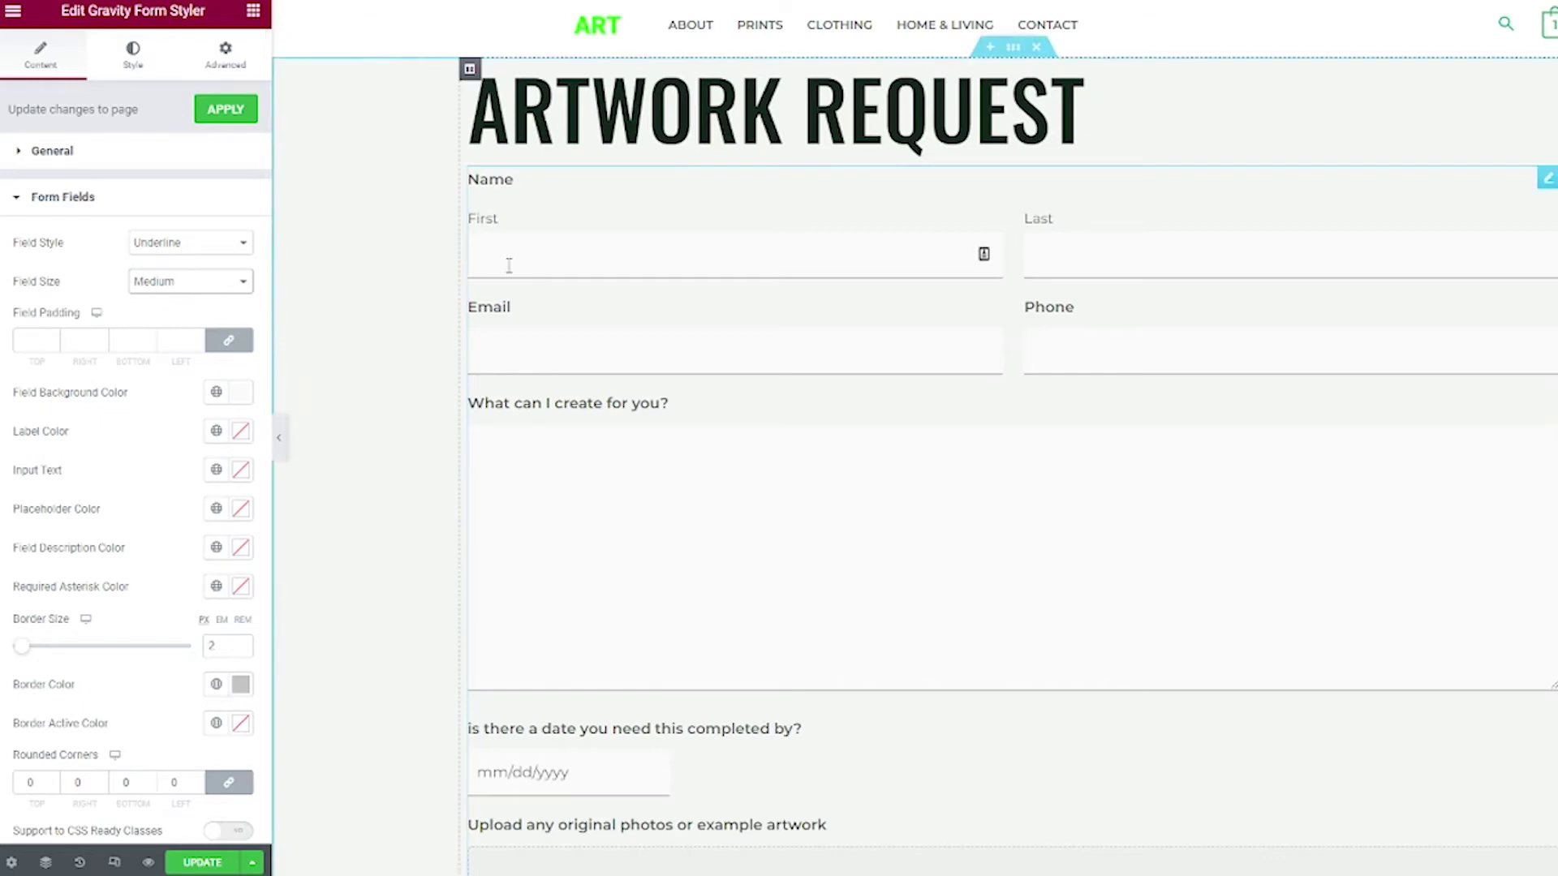
click(497, 304)
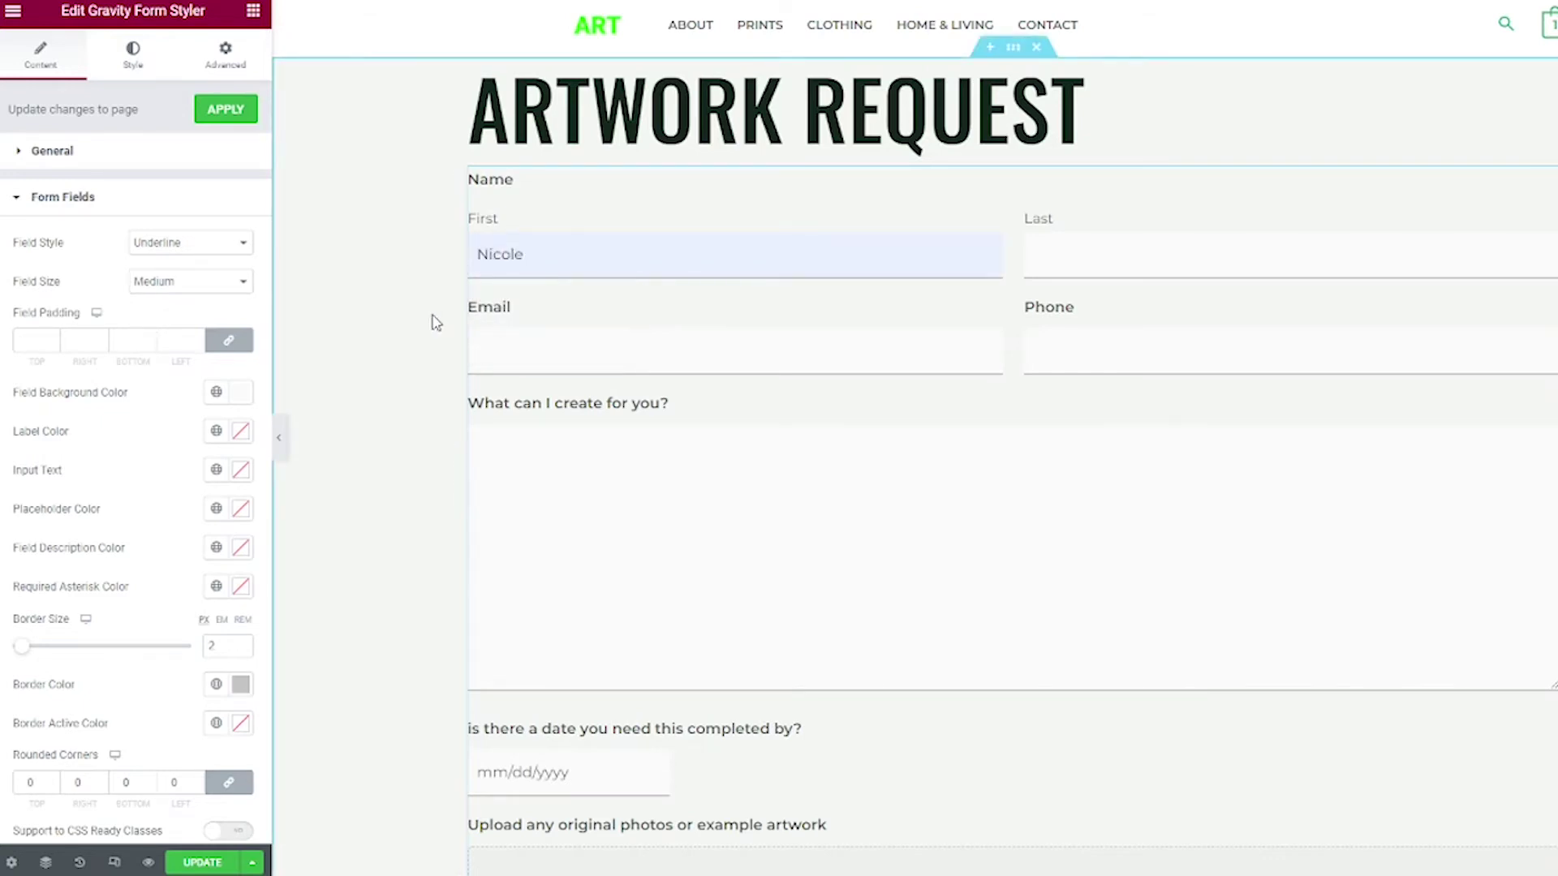
click(100, 337)
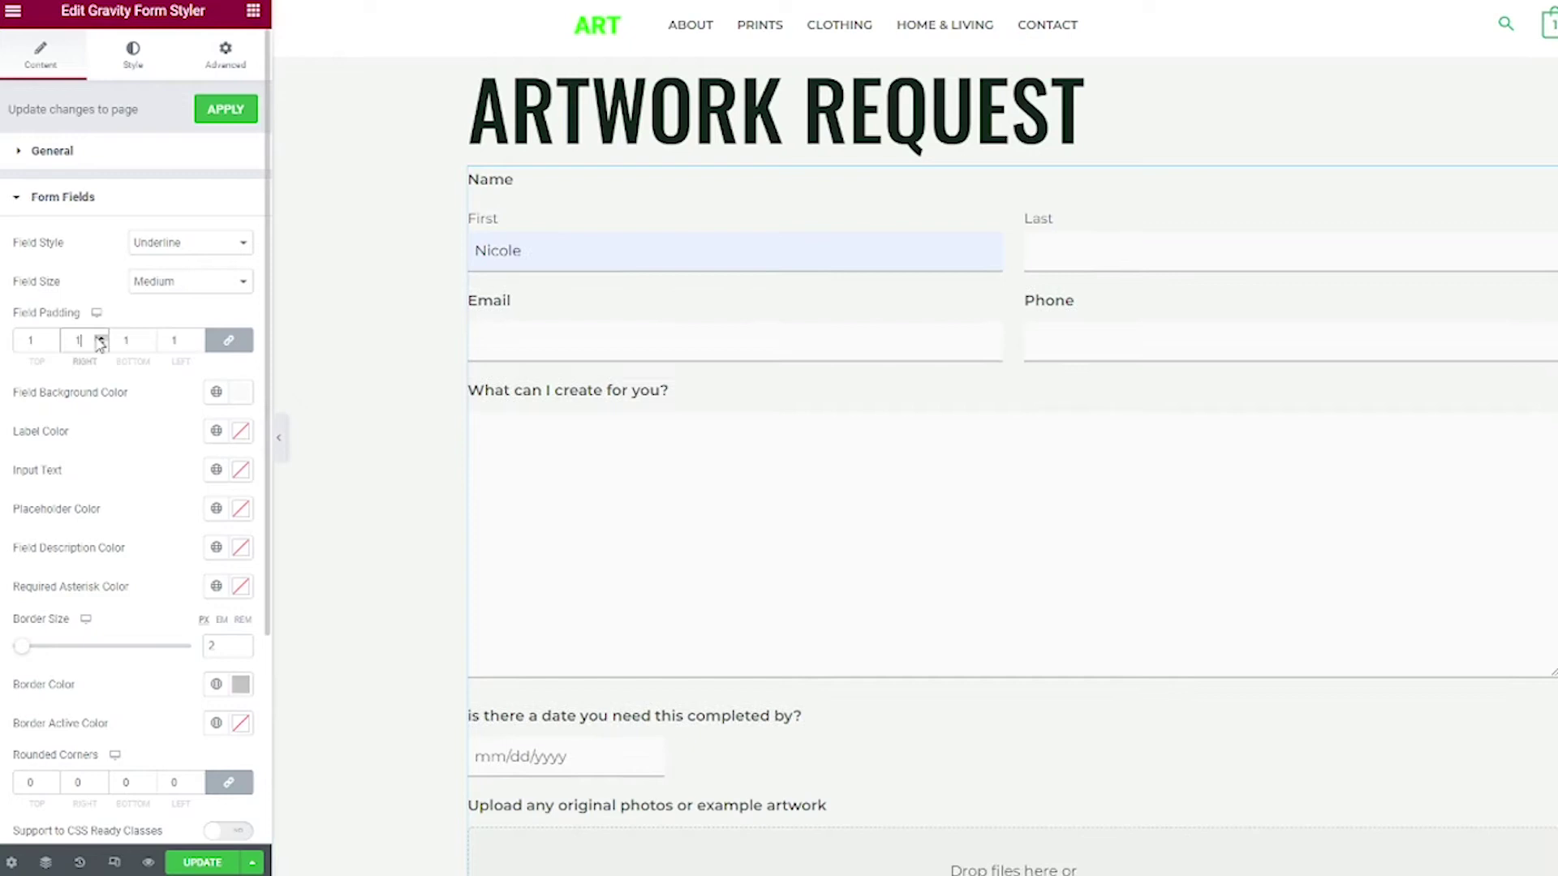
click(99, 337)
click(99, 337)
click(99, 337)
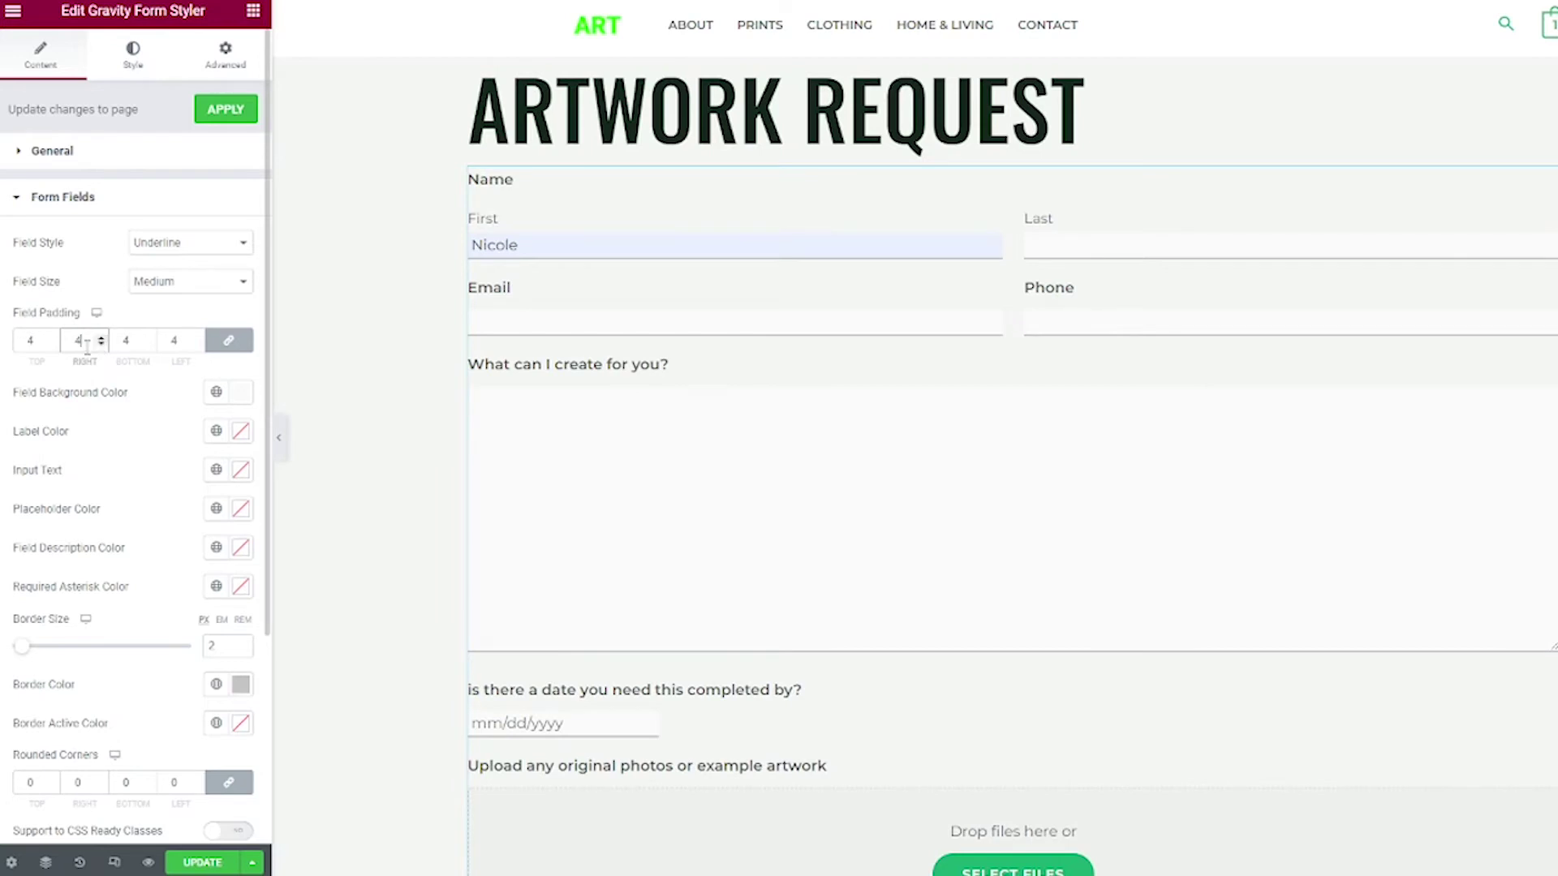
Set the linked field padding to 15 on all sides, after trying 20 and 100.
double_click(73, 341)
text(20)
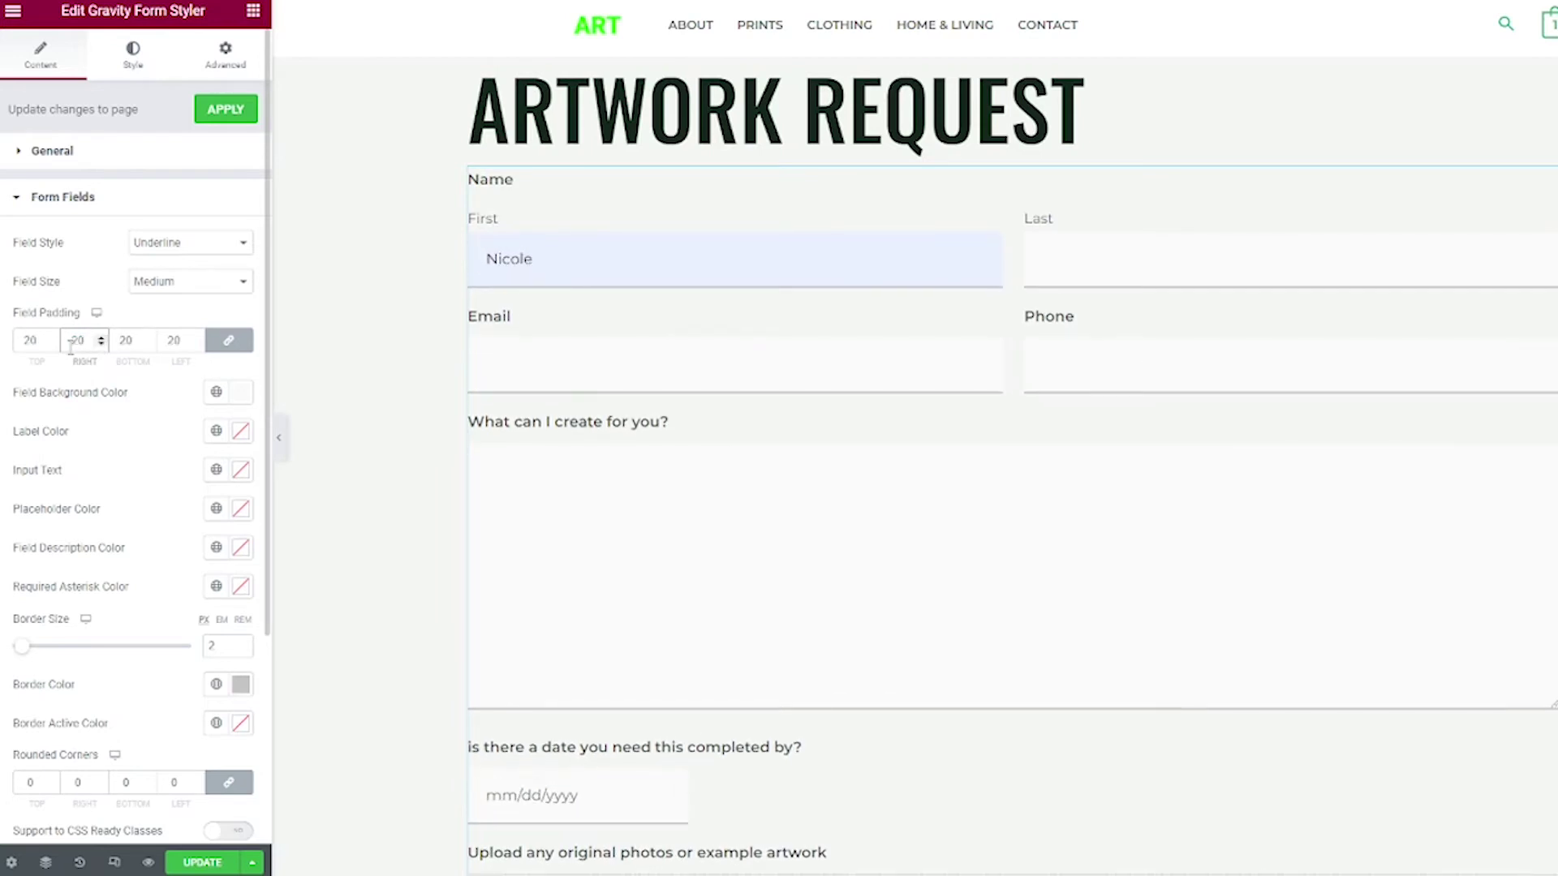
double_click(72, 342)
text(100)
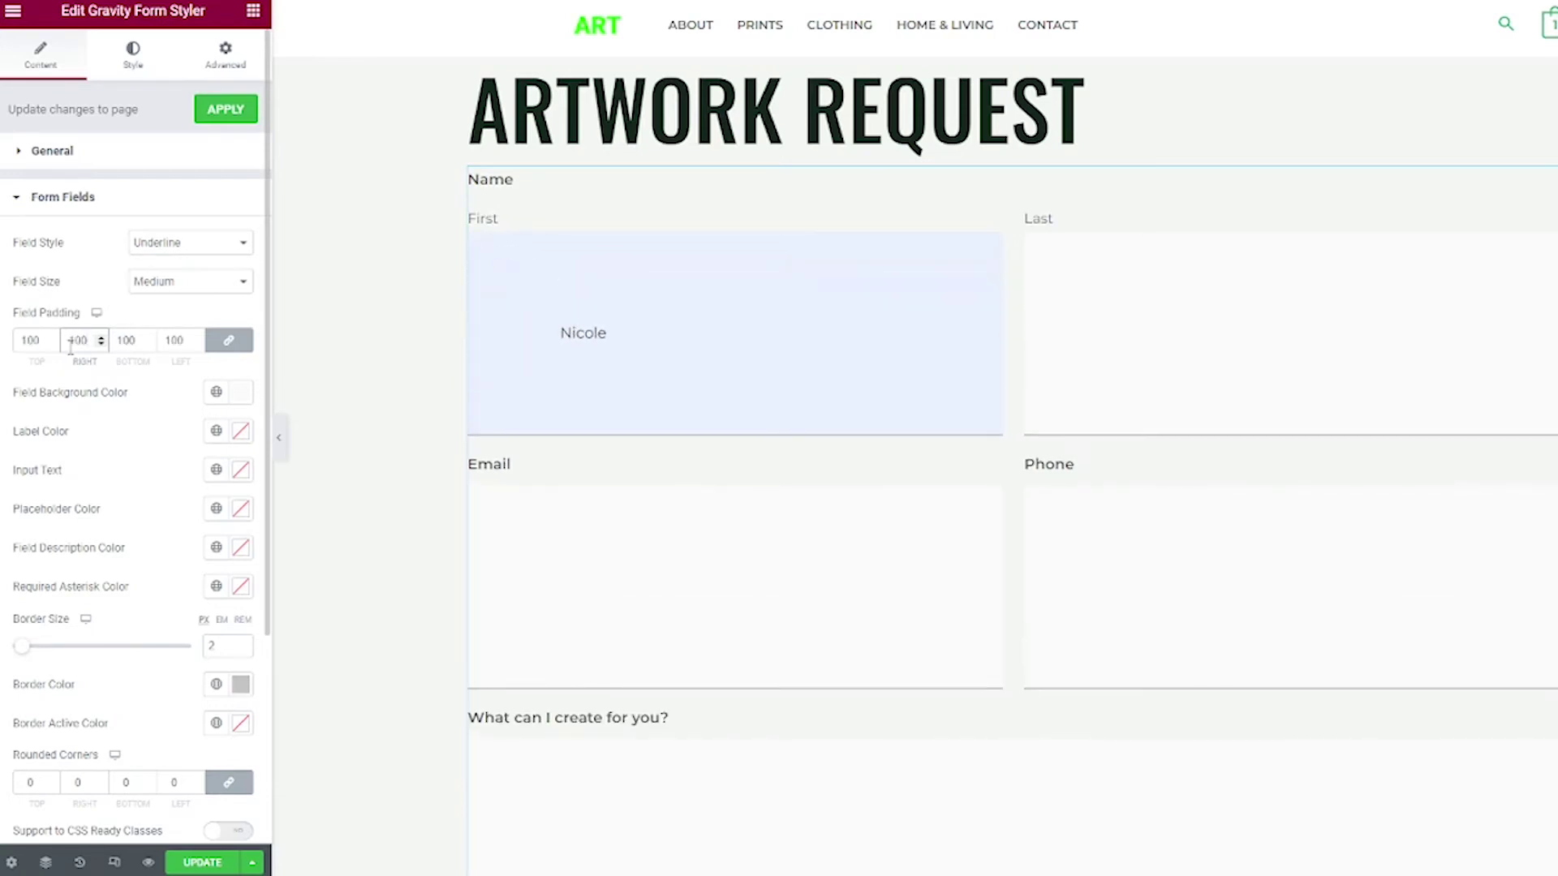
double_click(70, 342)
text(20)
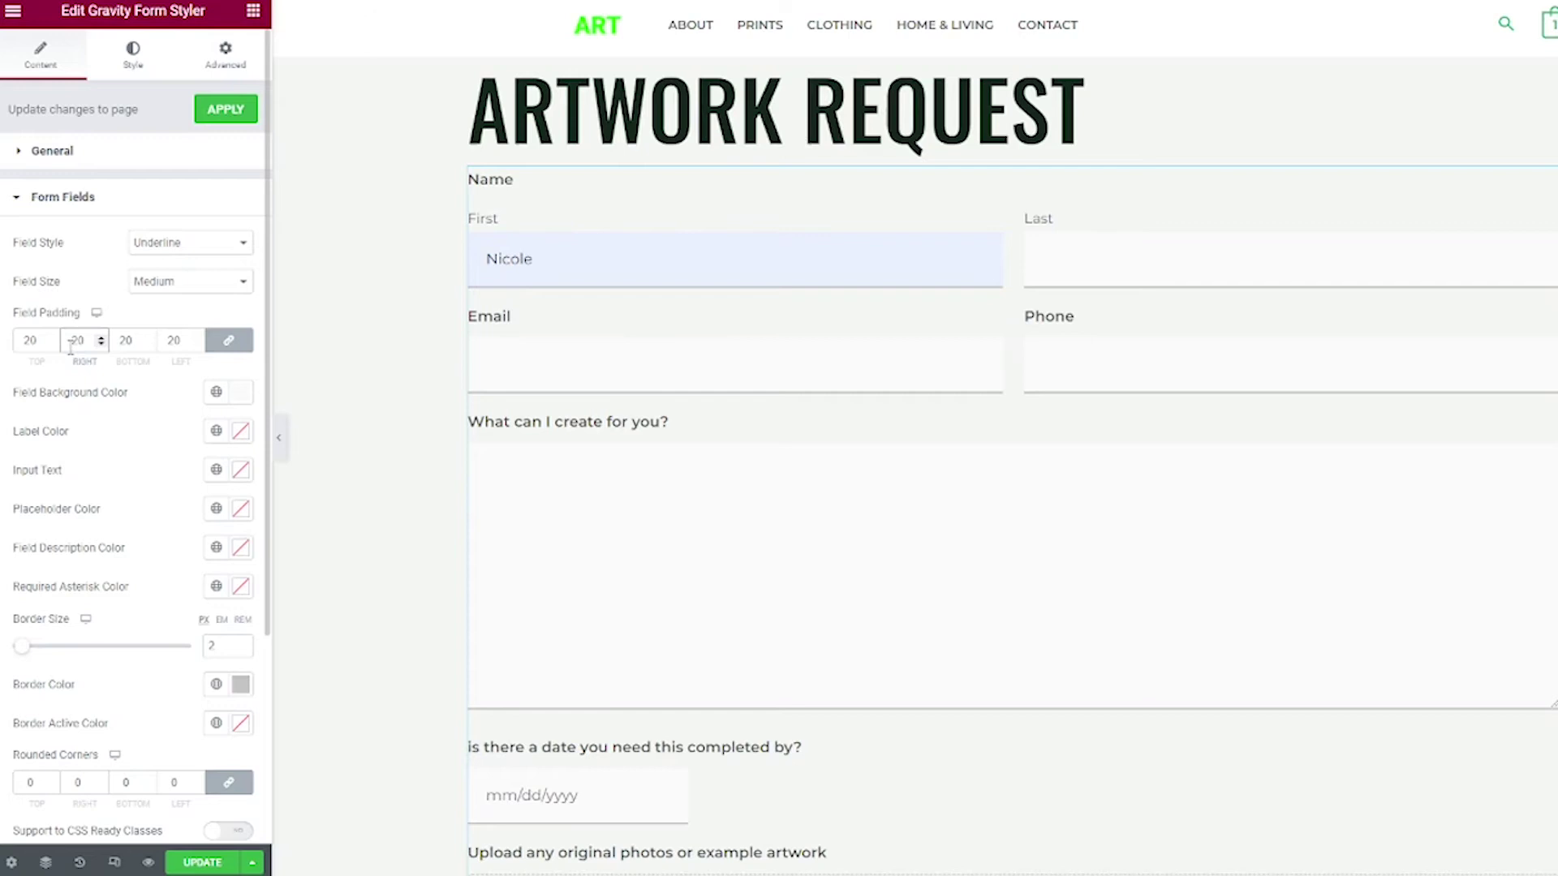
double_click(71, 345)
text(15)
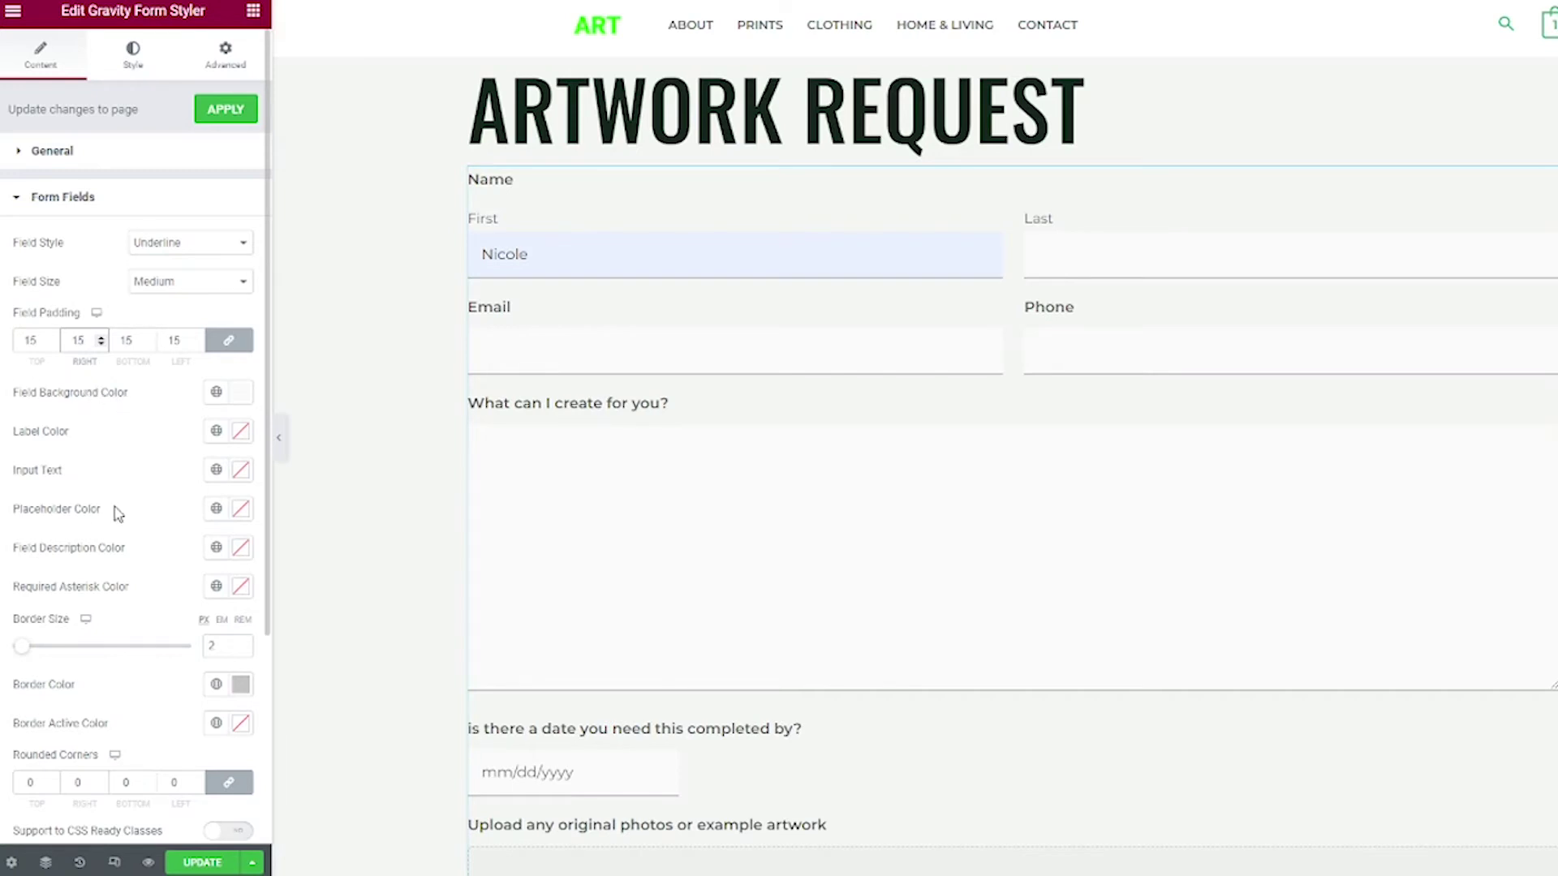
Make the field underlines 3 thick in the Secondary dark grey colour.
click(241, 642)
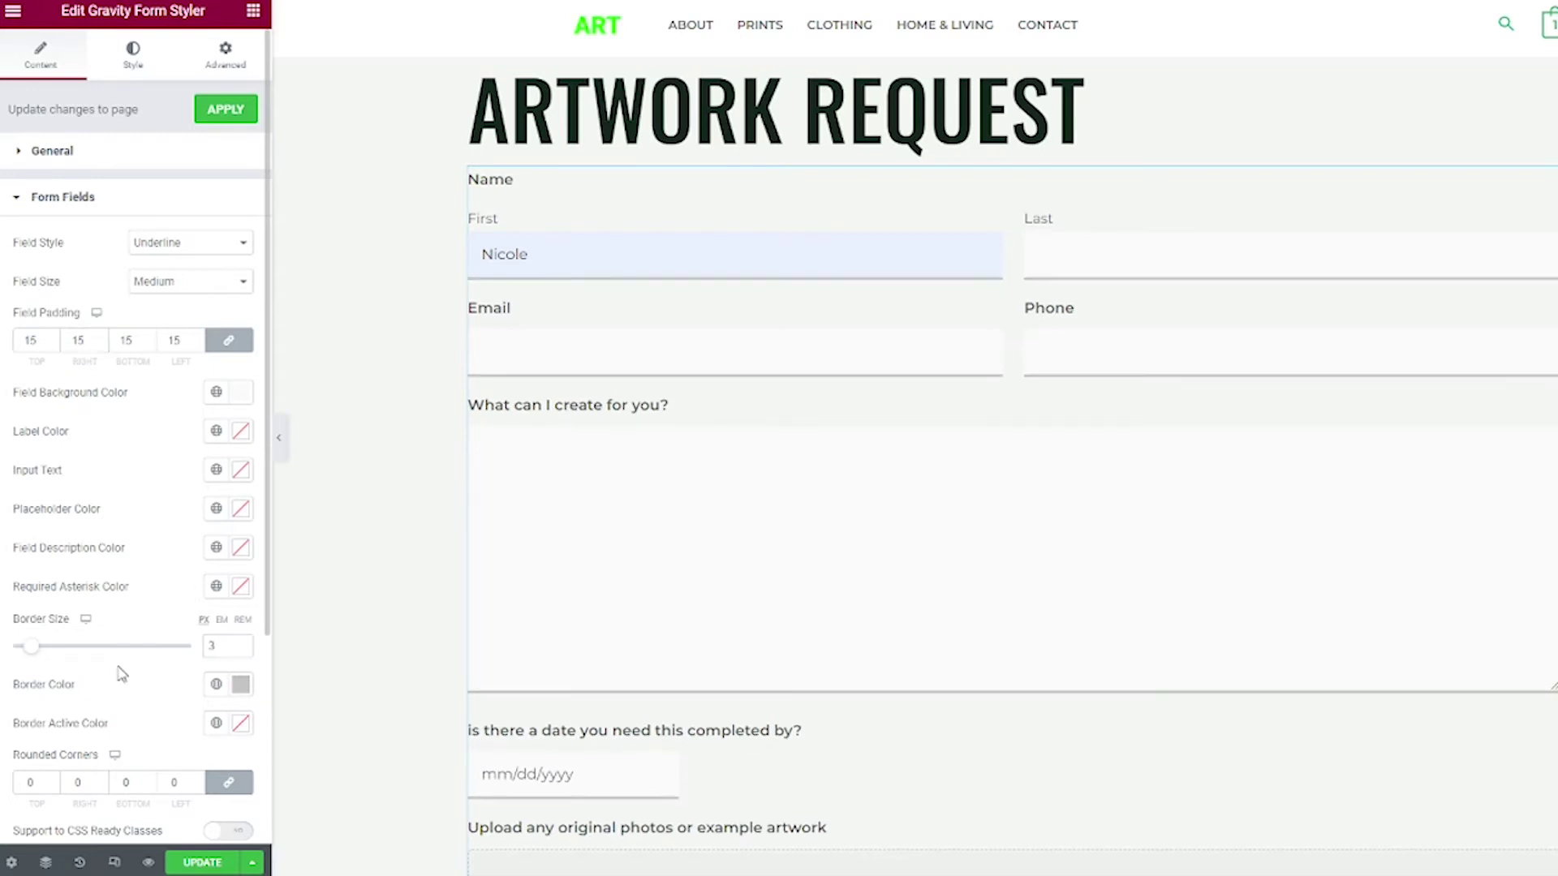
click(214, 685)
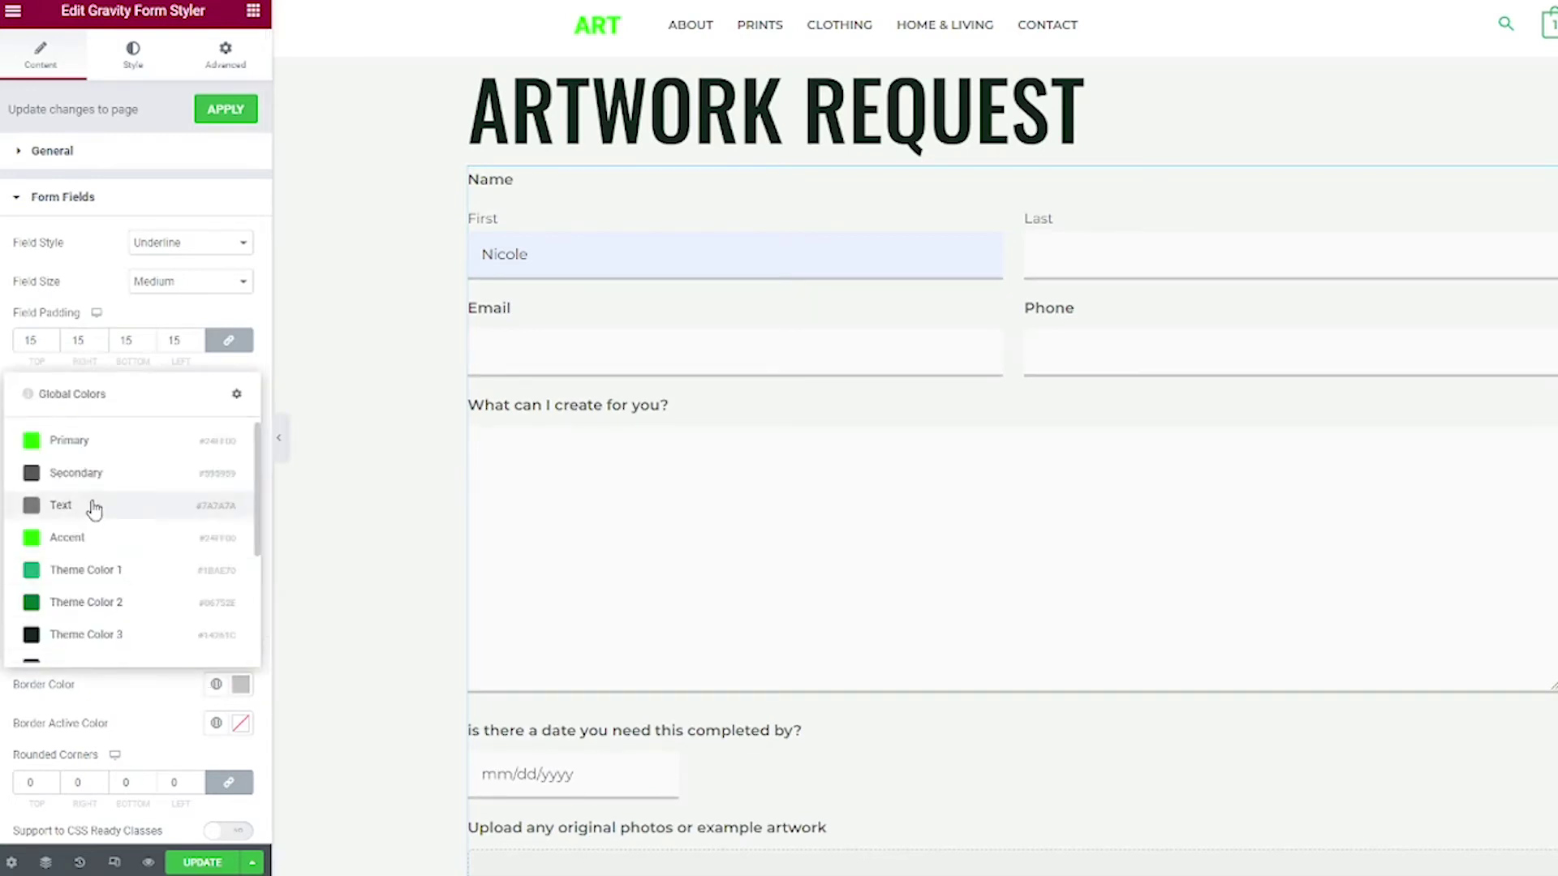
click(90, 444)
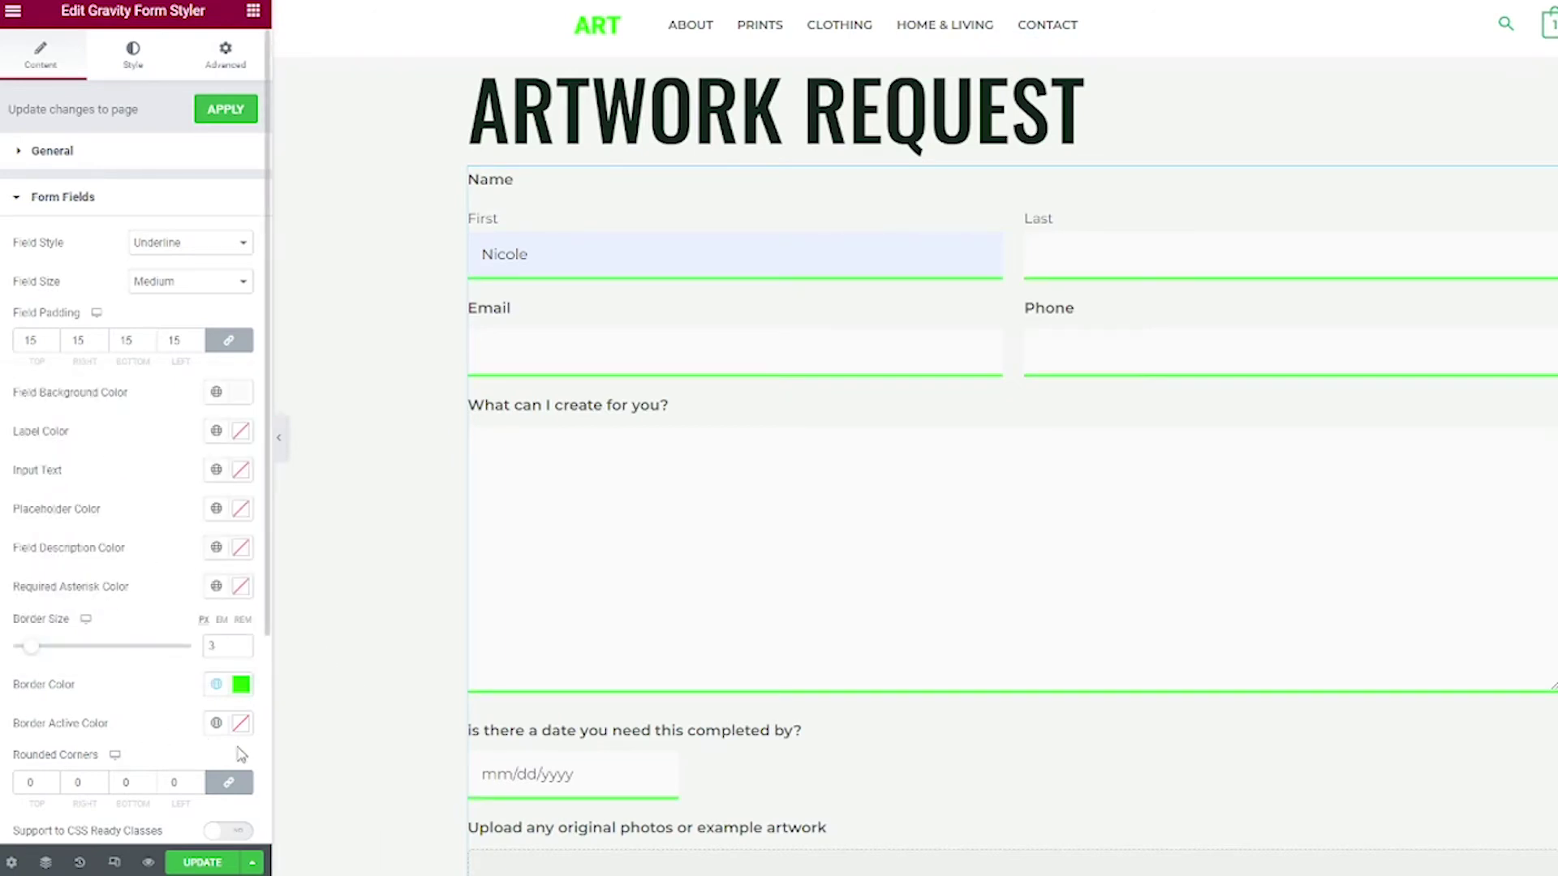
click(204, 697)
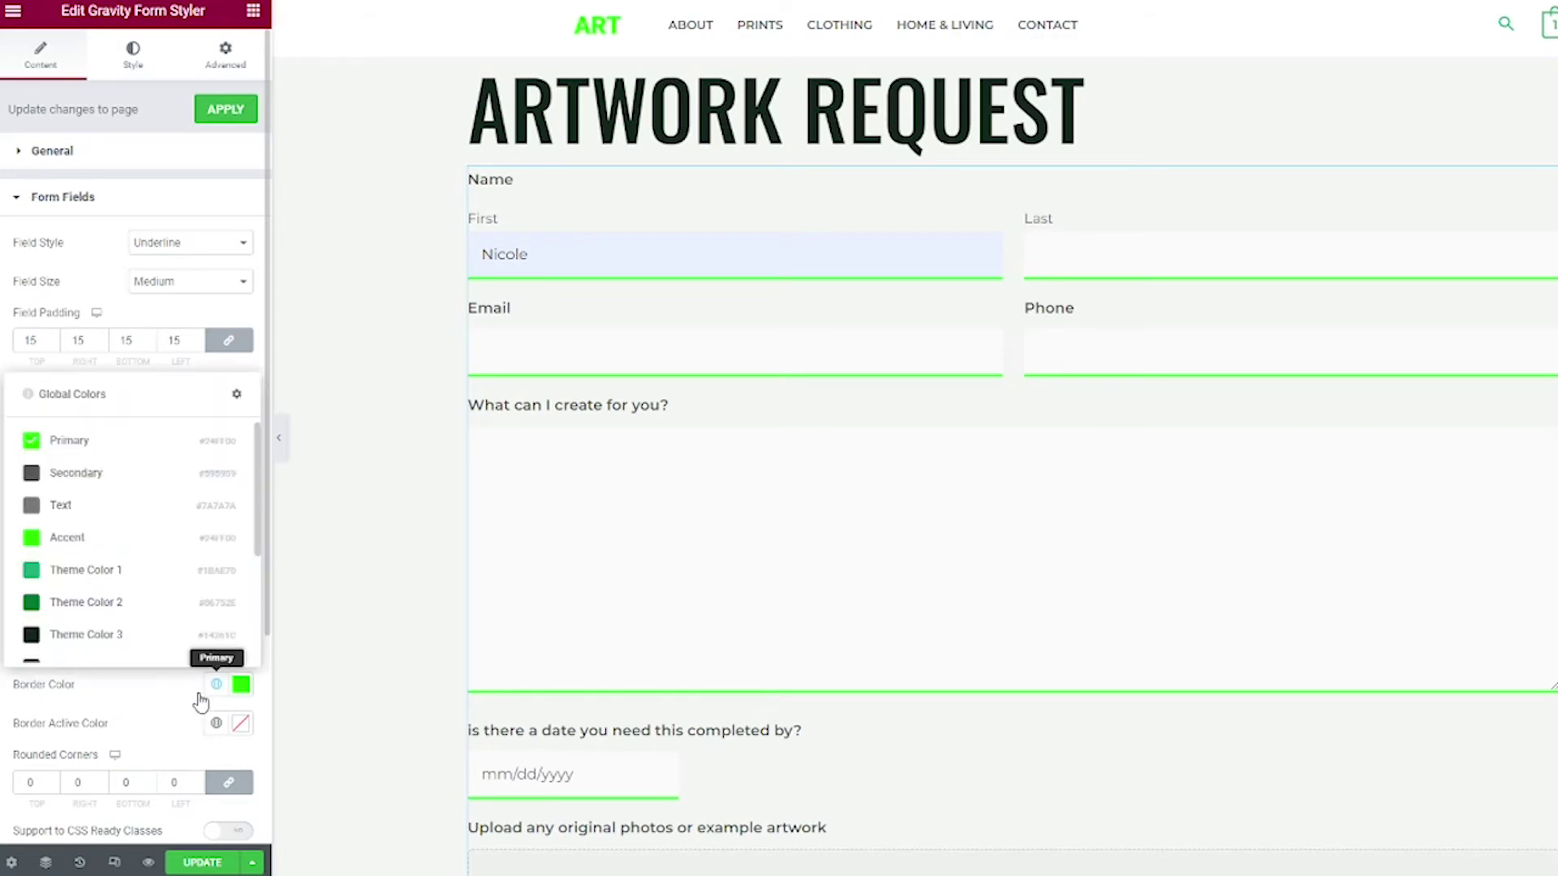
click(106, 487)
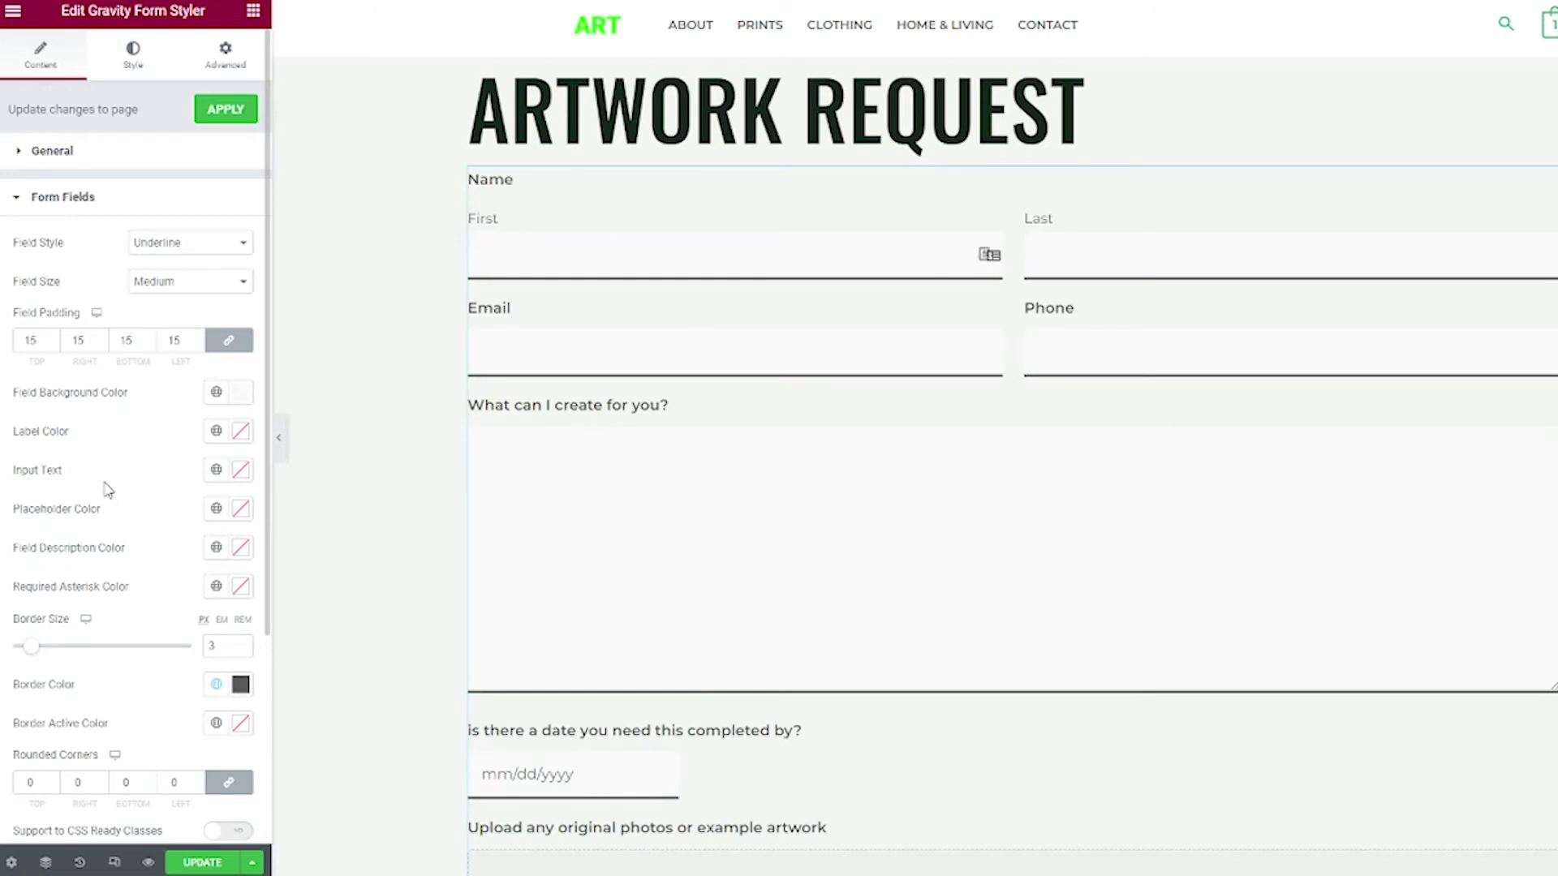
Set the active-field underline to Primary green and test it on the First name field.
click(216, 723)
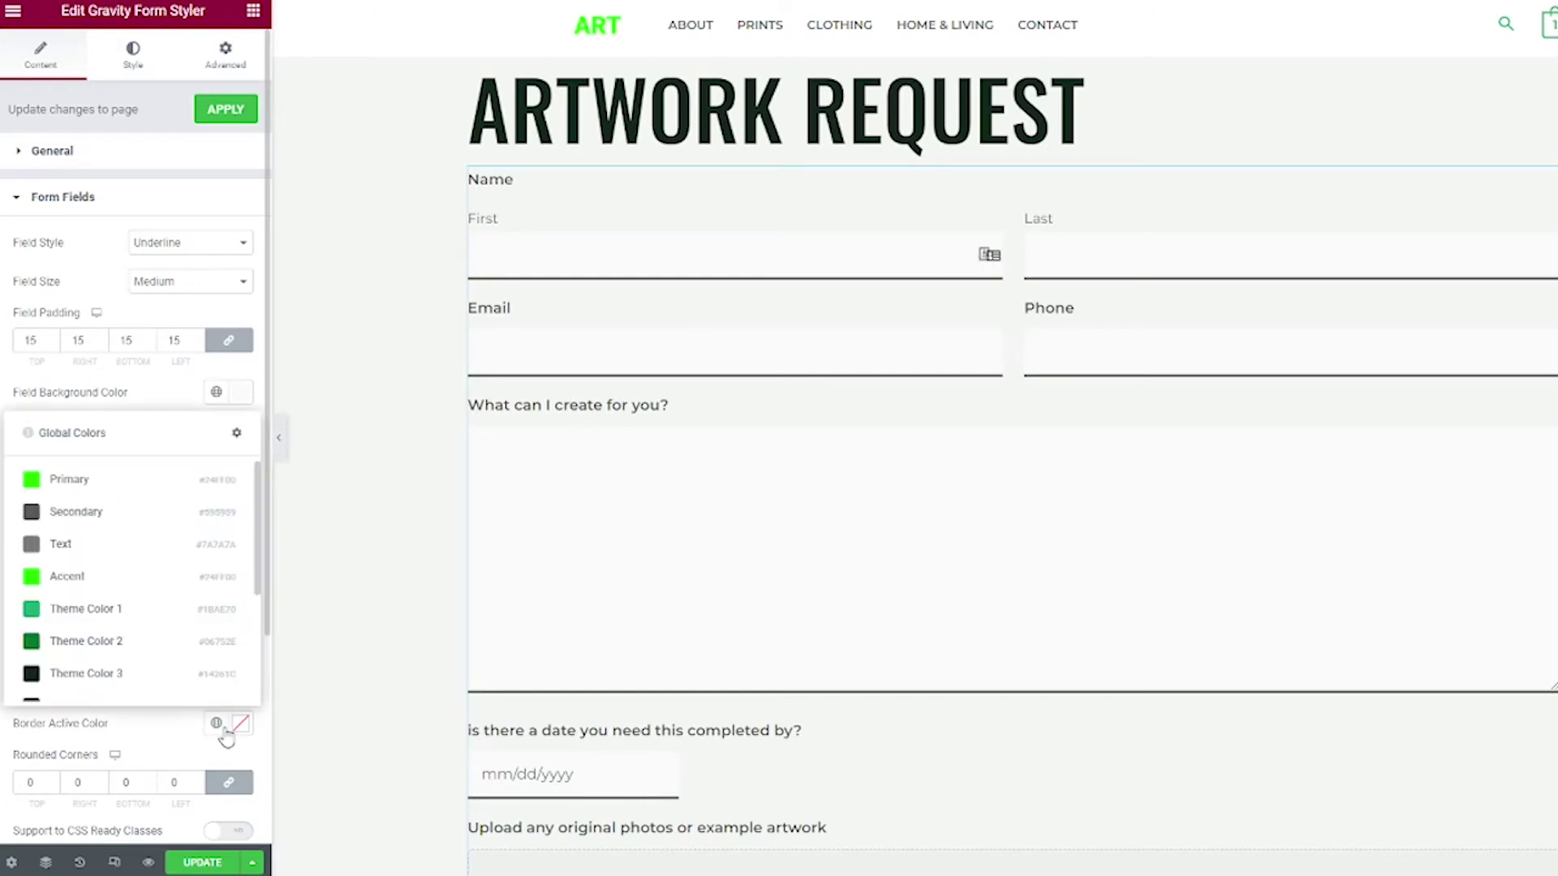
click(145, 481)
click(622, 259)
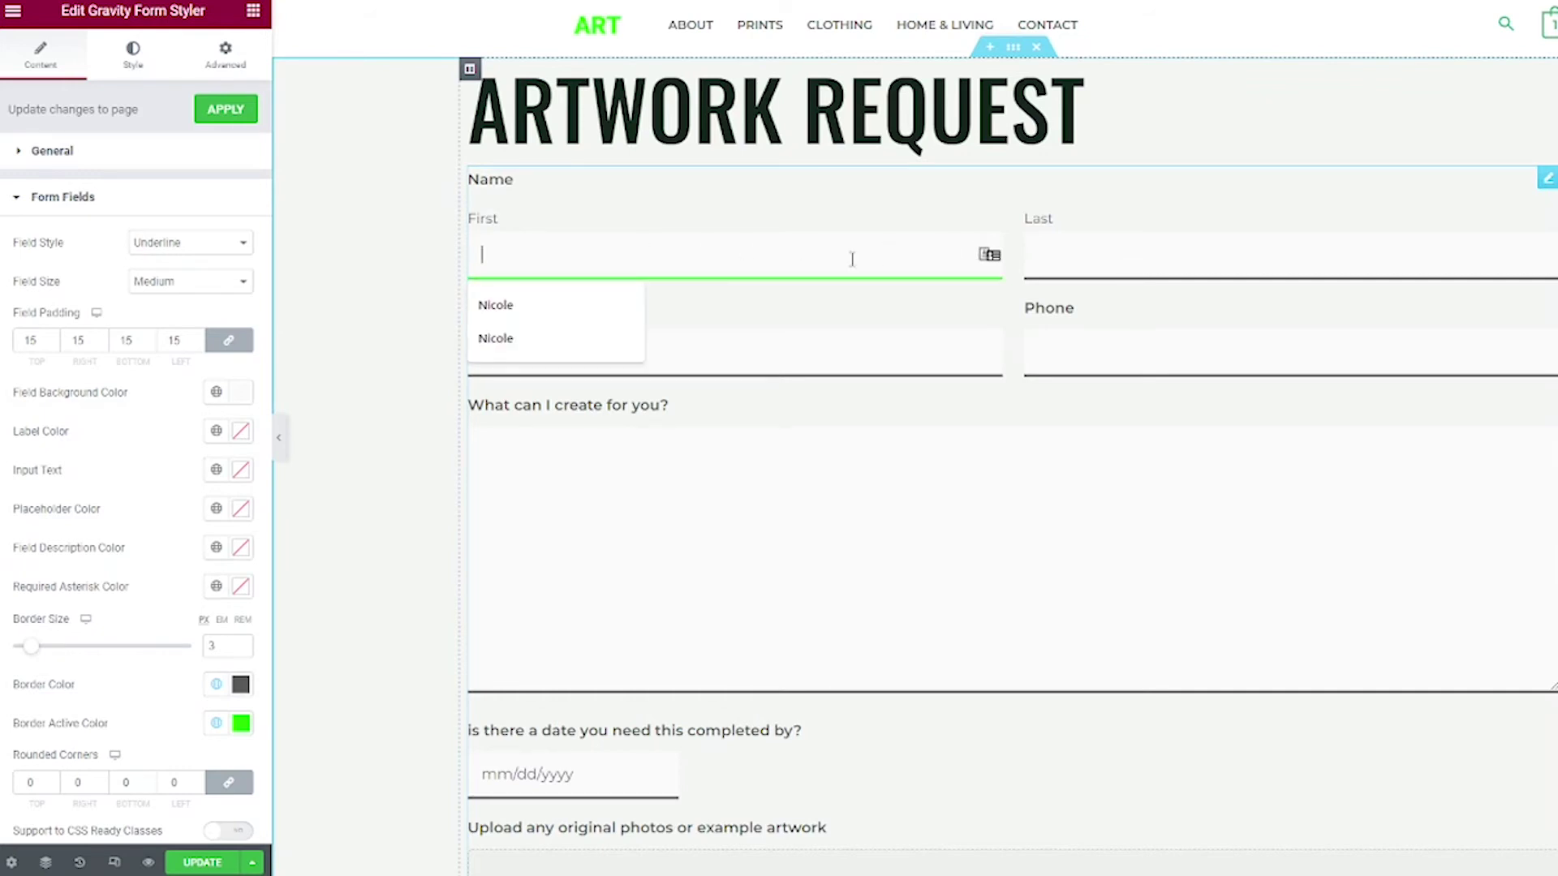
Round the field corners to 5 and fill the field backgrounds with the green global colour.
click(309, 678)
scroll(146, 740, down, 1)
click(128, 695)
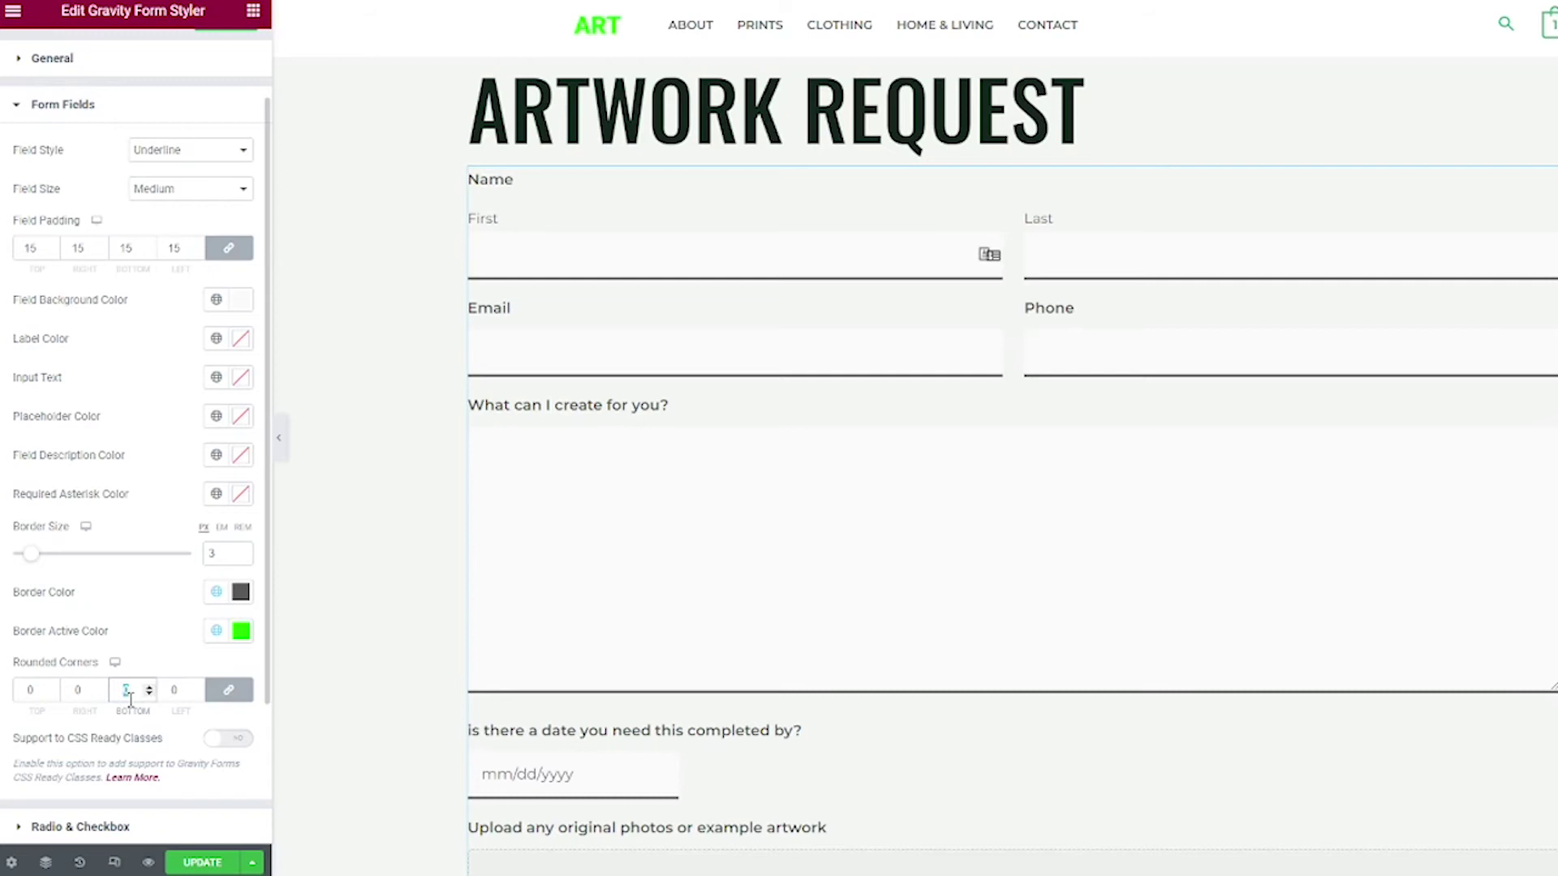
text(5)
click(216, 300)
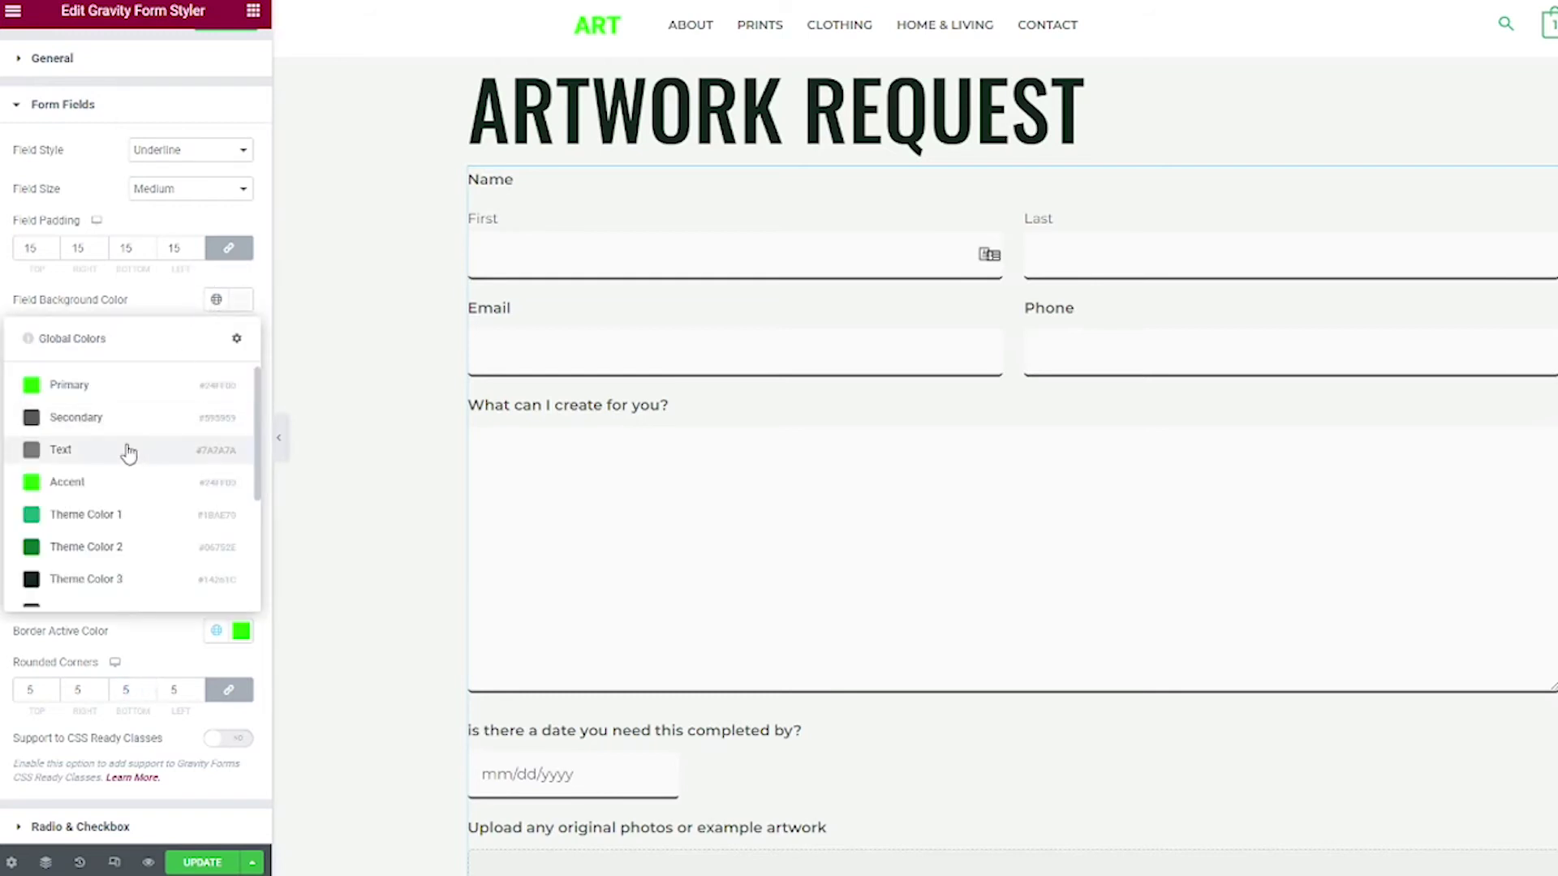
scroll(125, 467, down, 3)
scroll(118, 470, up, 2)
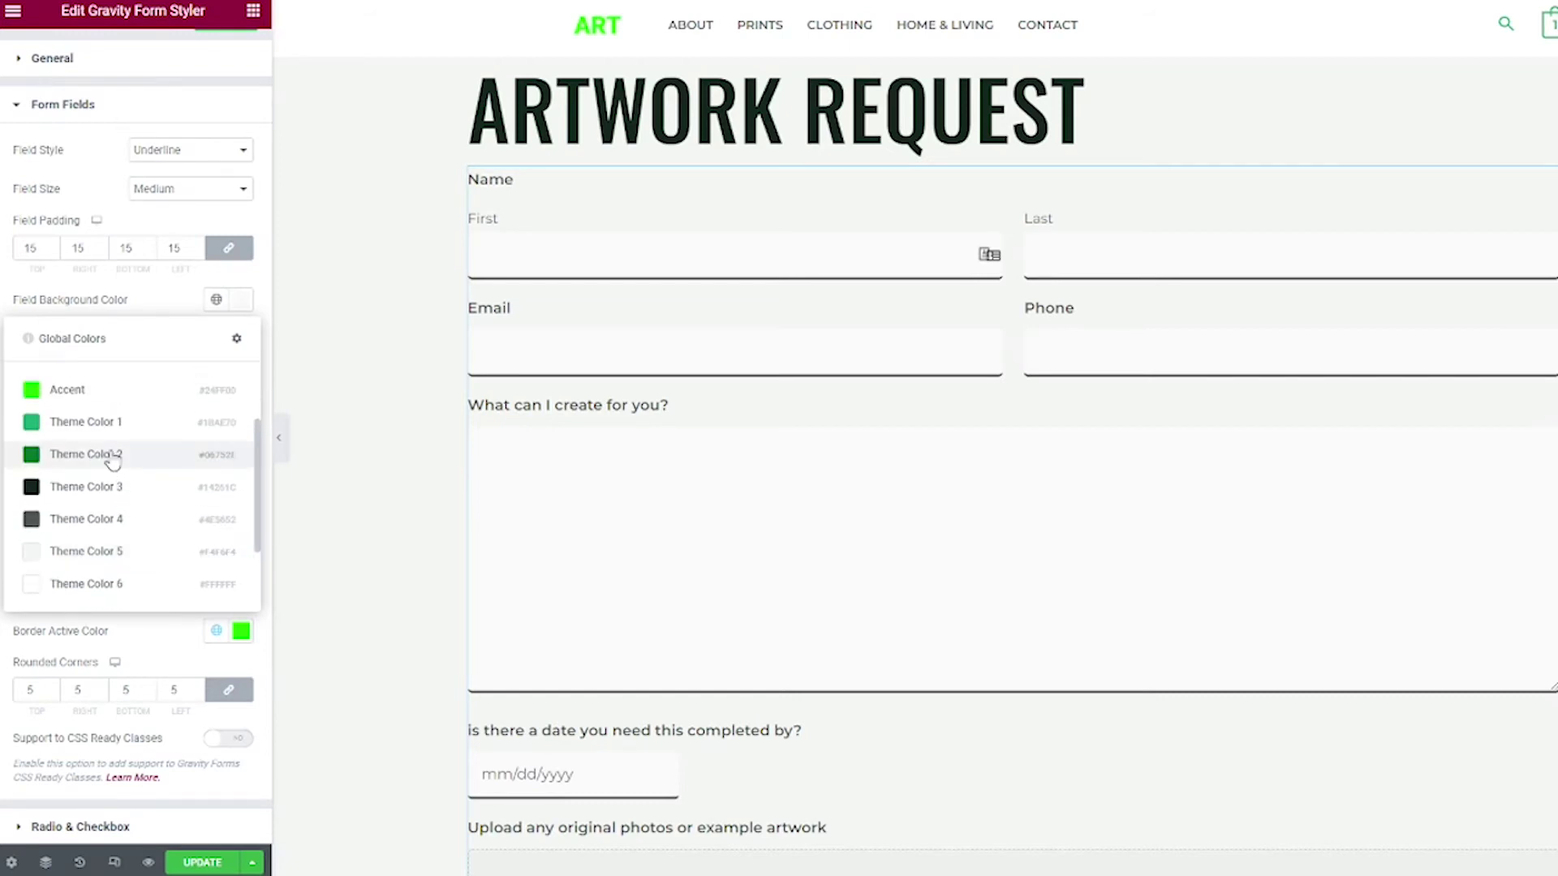
click(112, 392)
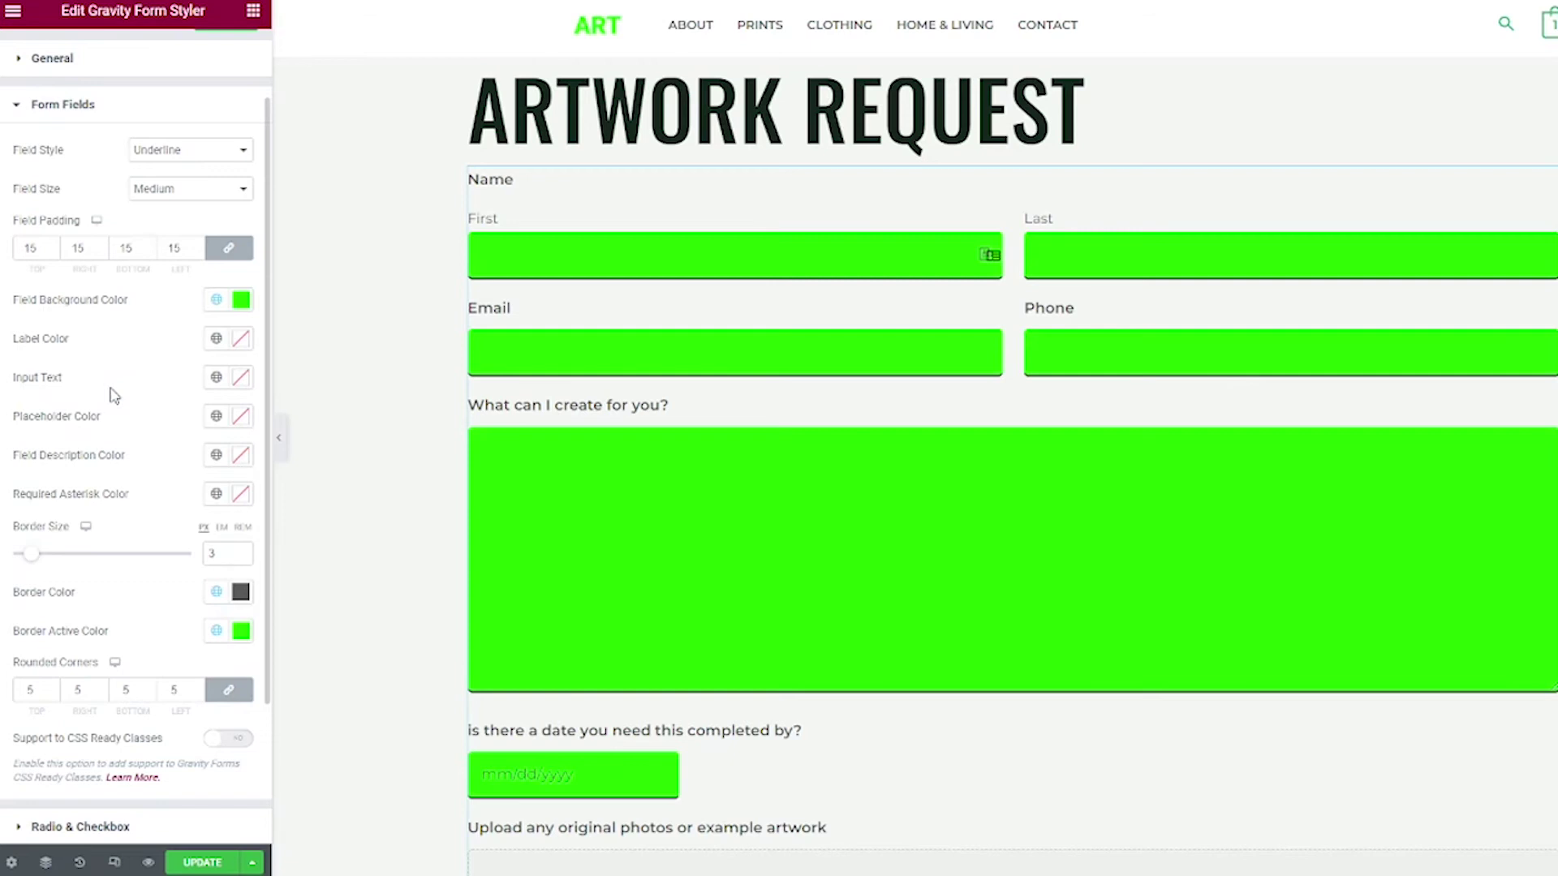
Reset corner radius to 0 after trying 50, and set field background to #F0F0F0.
click(165, 696)
double_click(165, 698)
text(50)
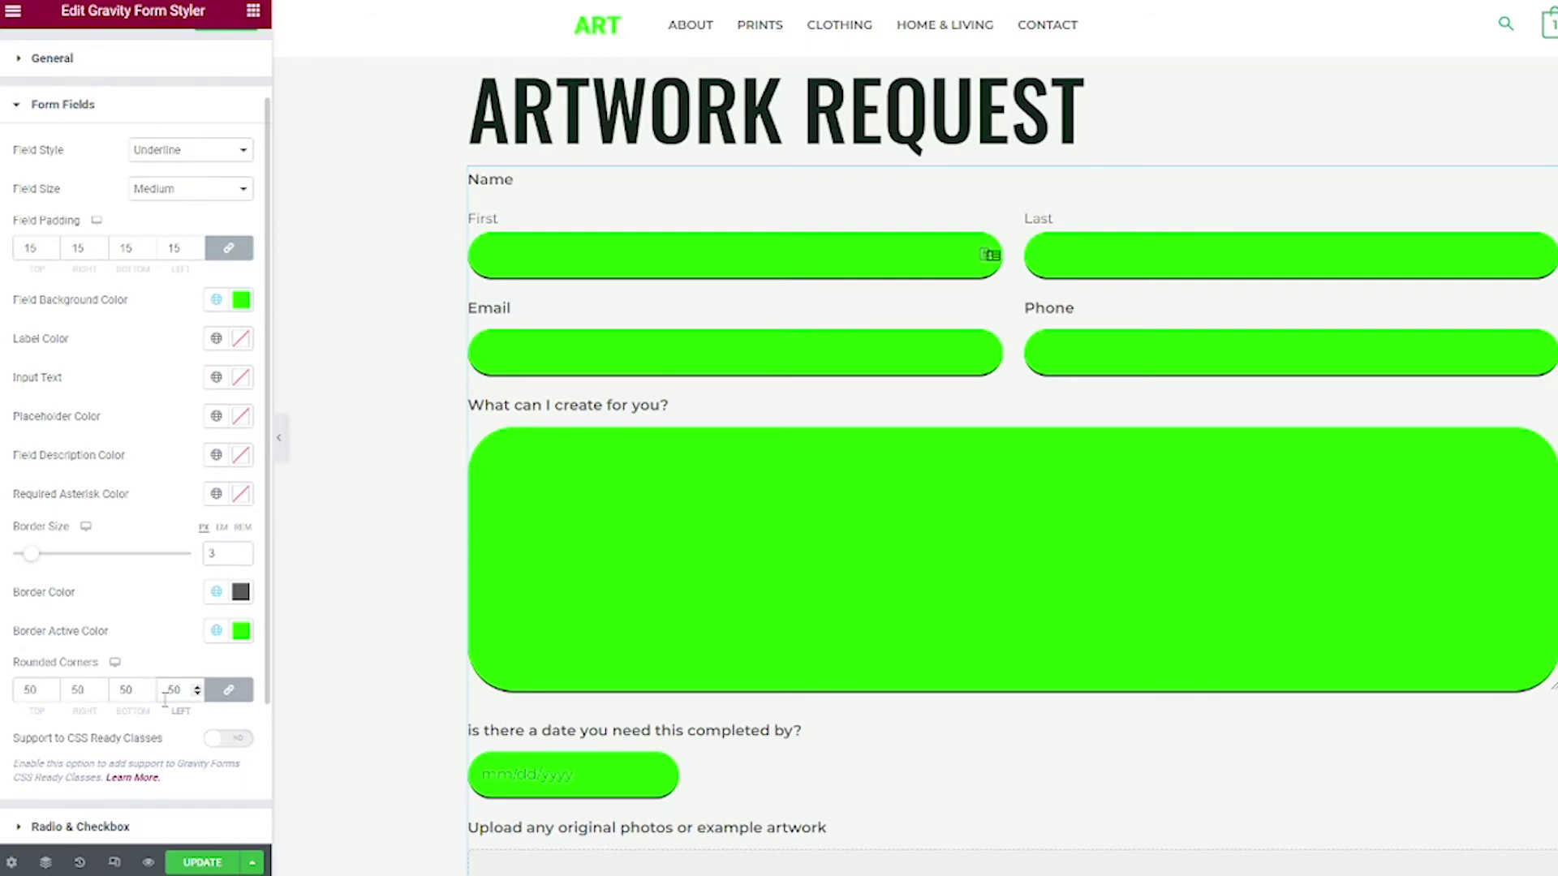
double_click(165, 697)
text(0)
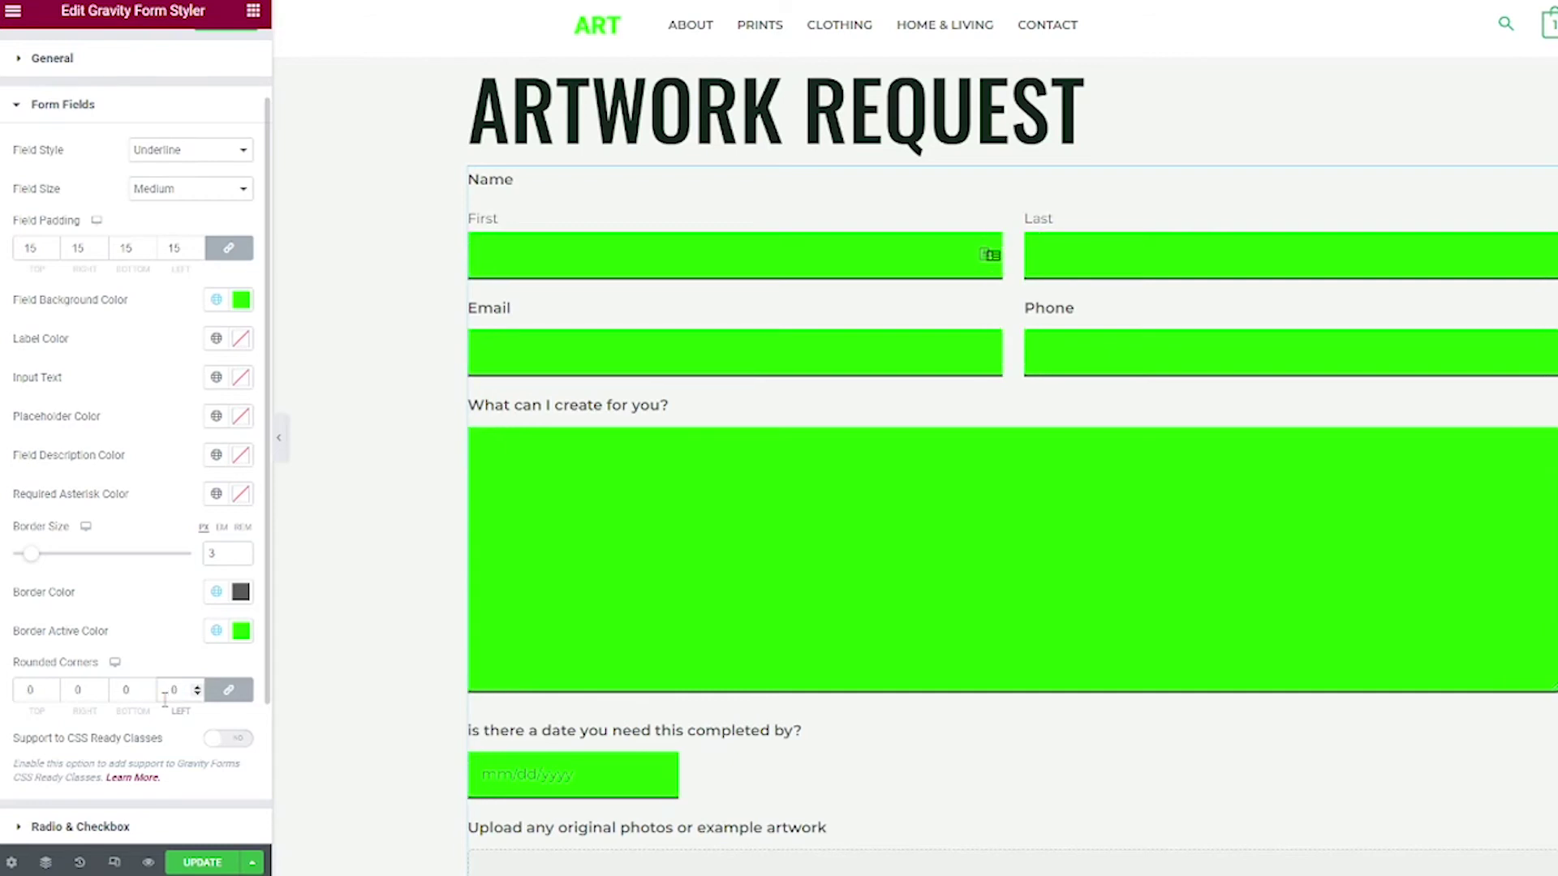
click(241, 300)
drag(236, 371, 11, 381)
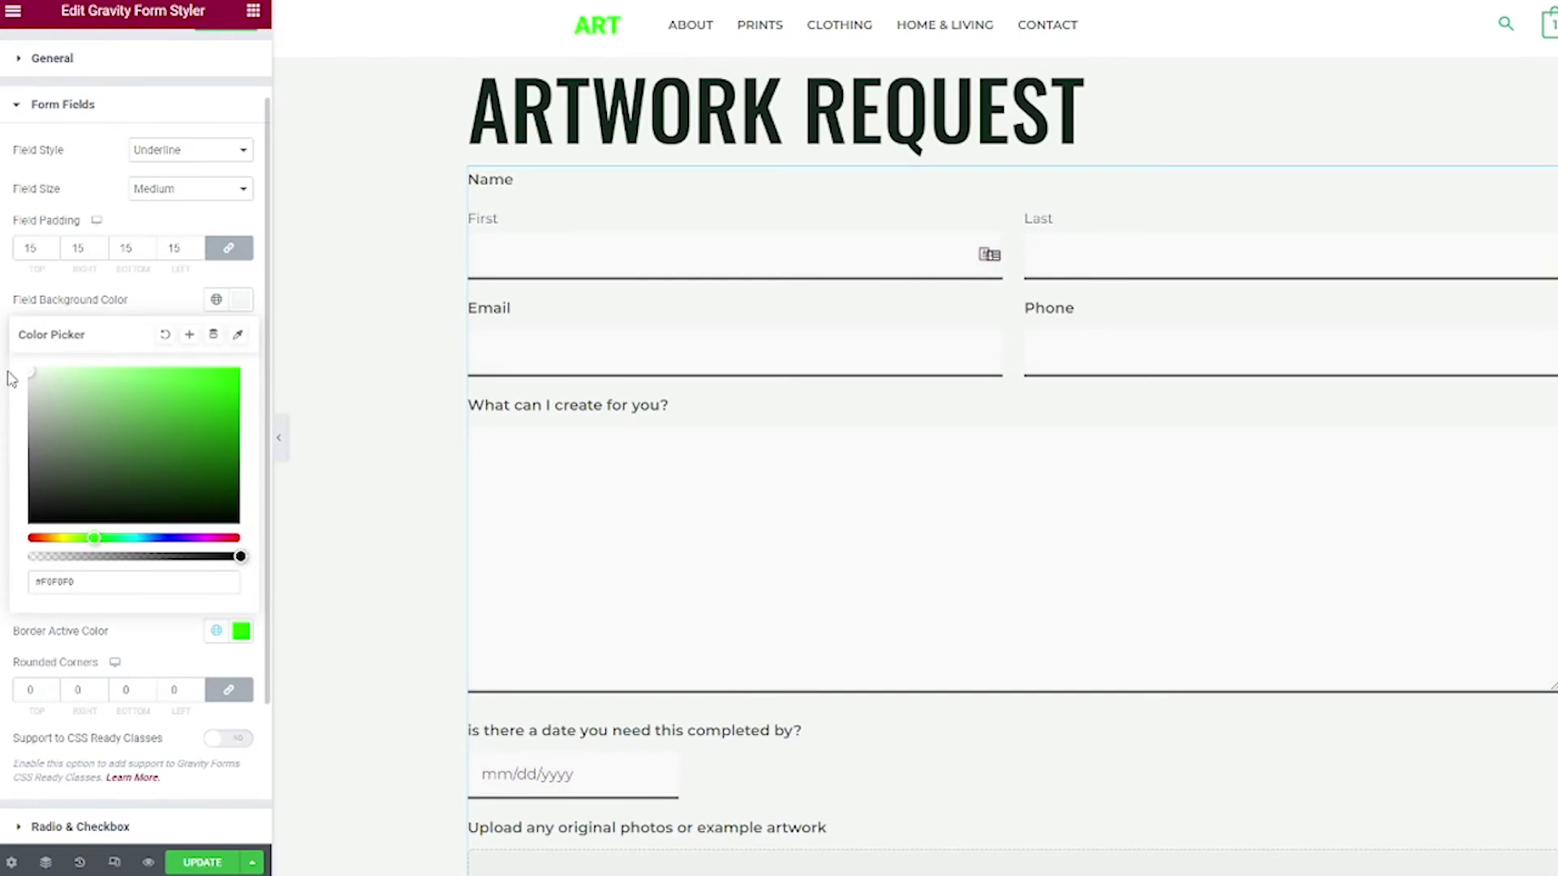
Leave the Radio & Checkbox Override Current Style off and expand the Section Field settings.
click(10, 380)
click(56, 738)
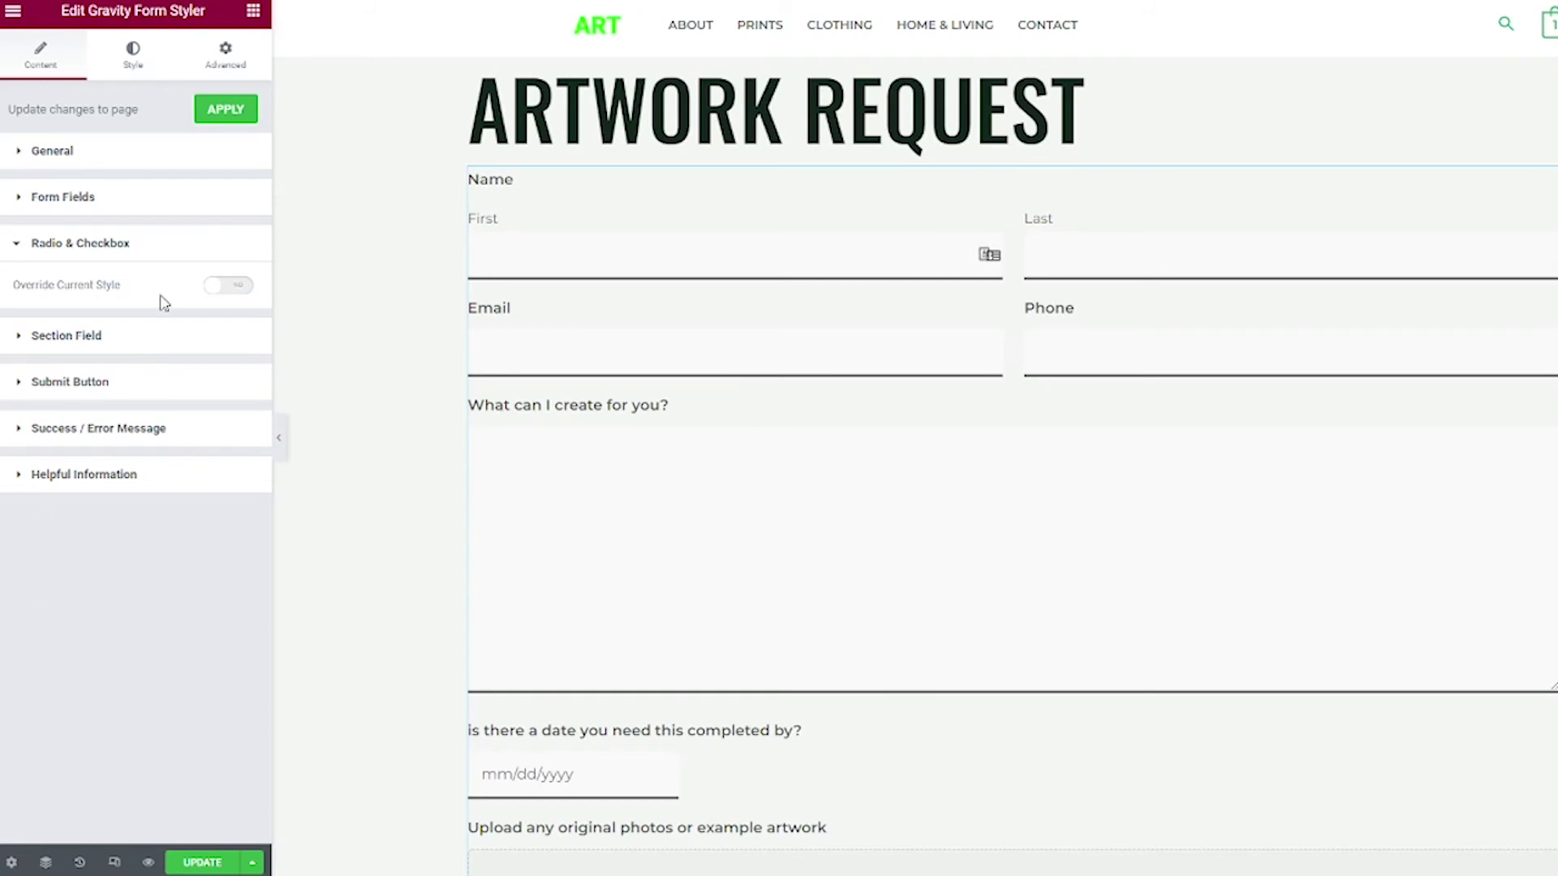
click(219, 293)
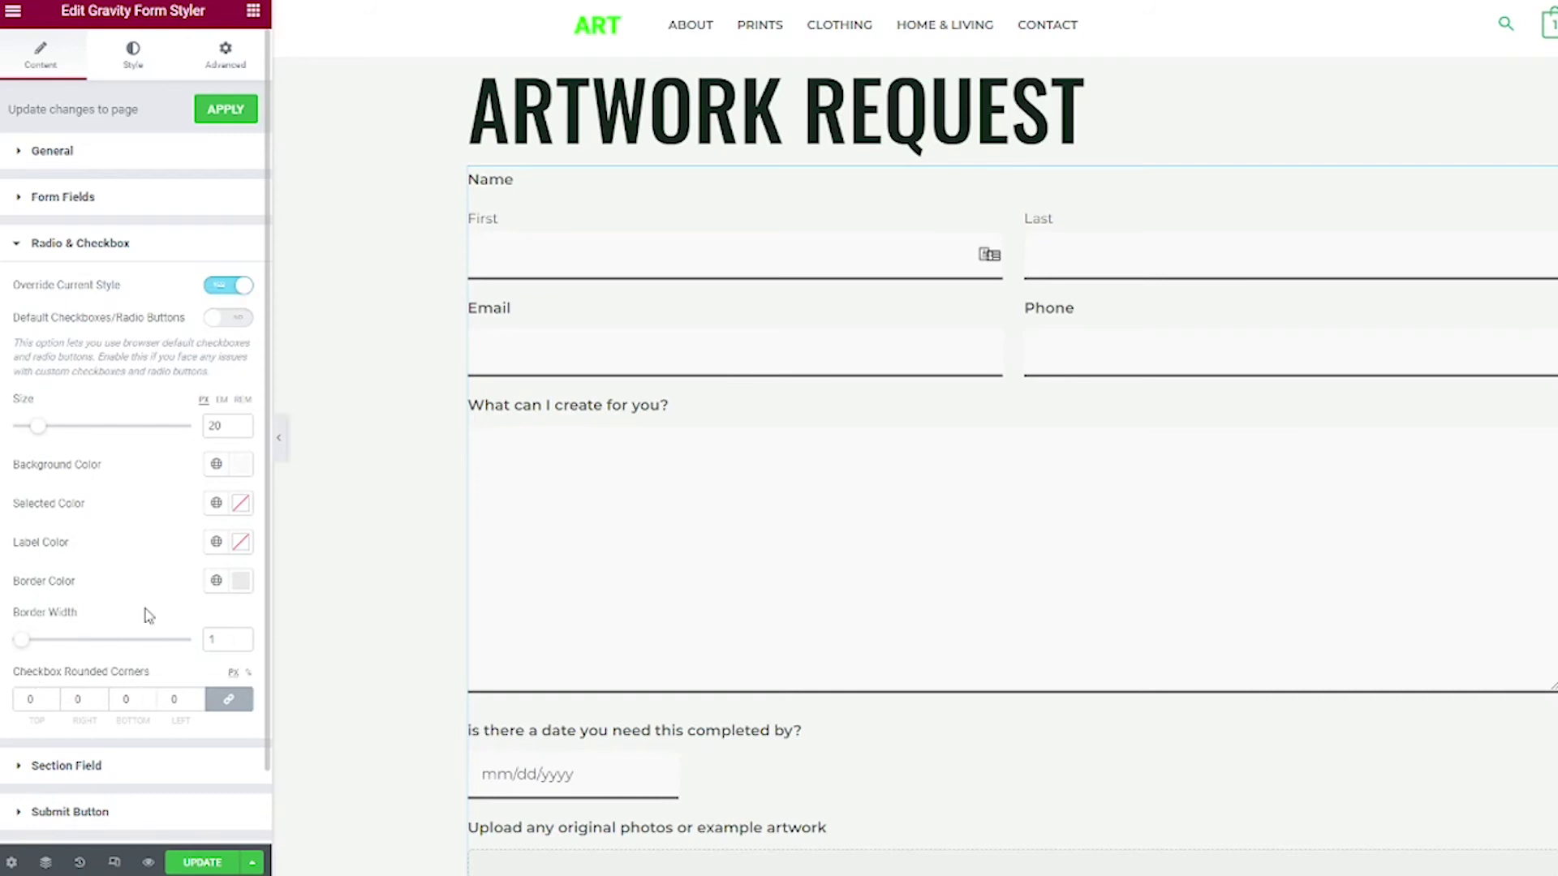
click(207, 297)
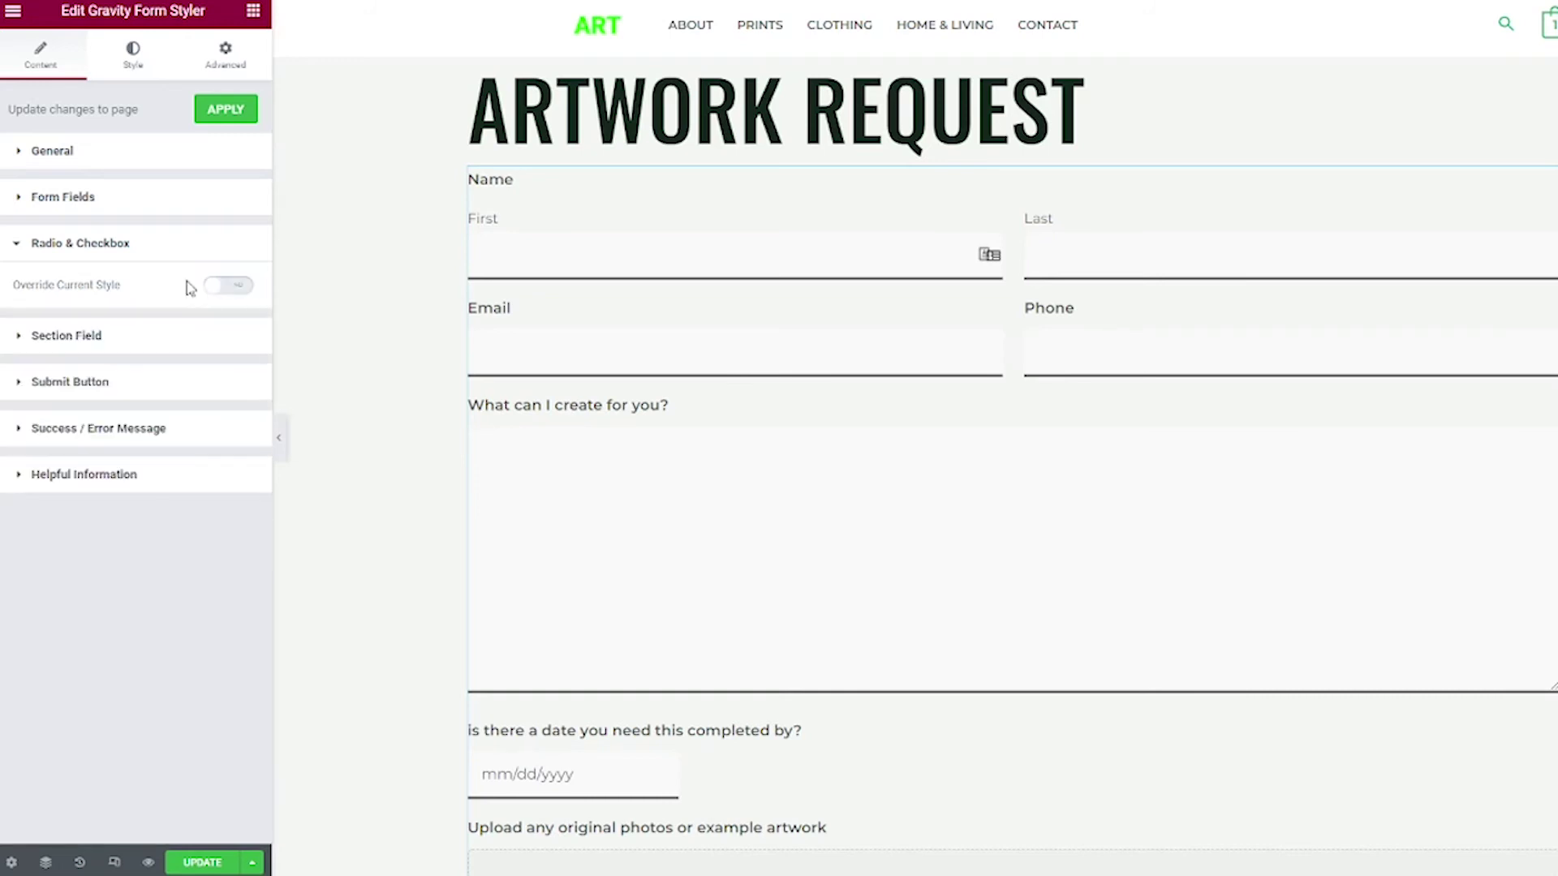
click(115, 243)
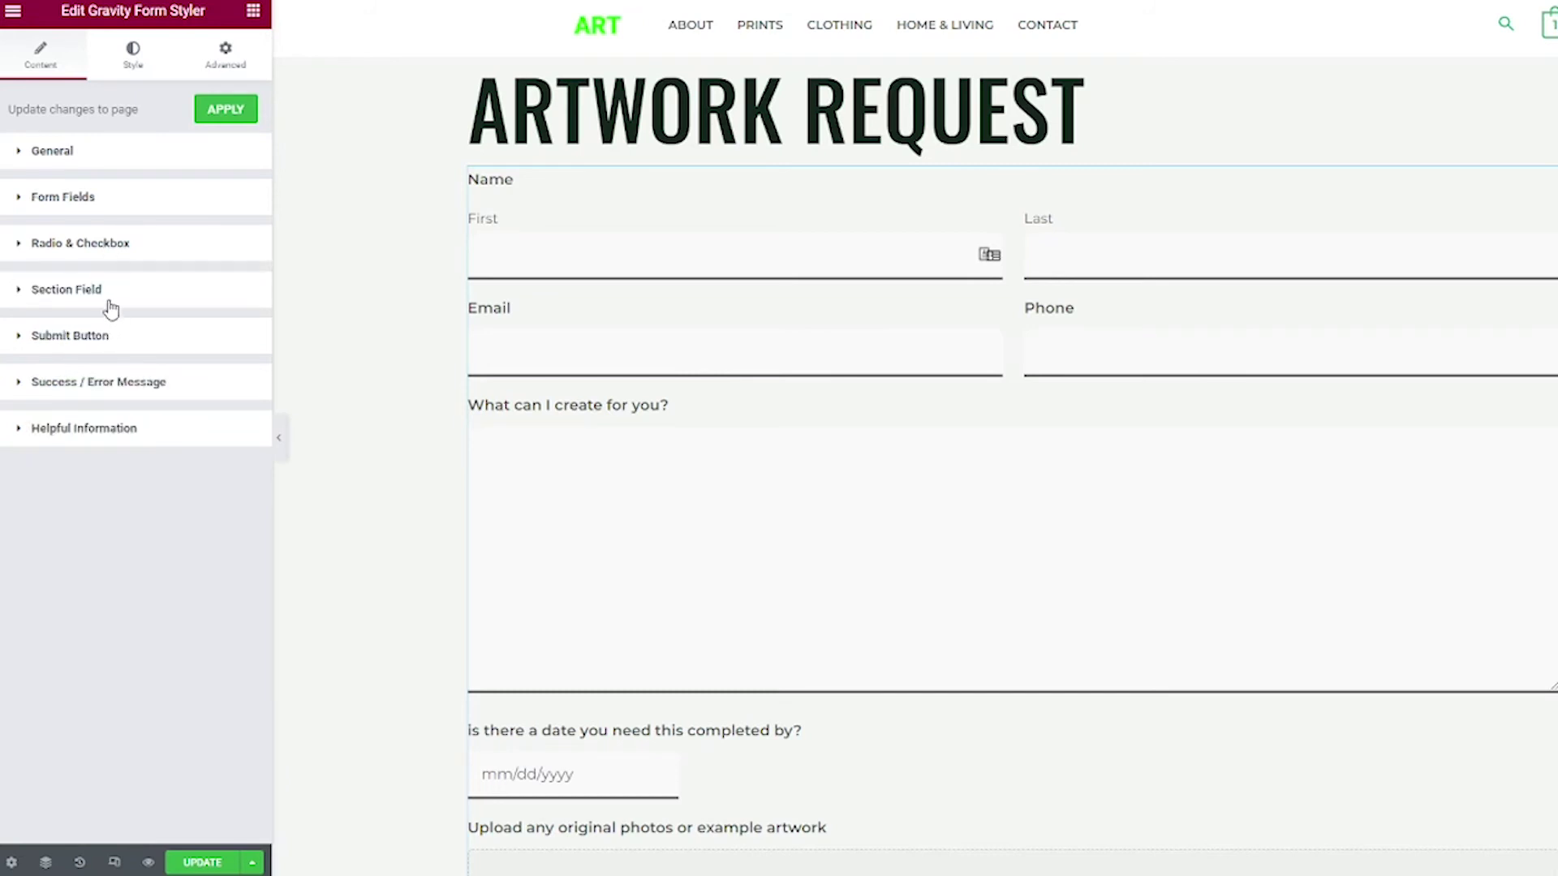
click(111, 307)
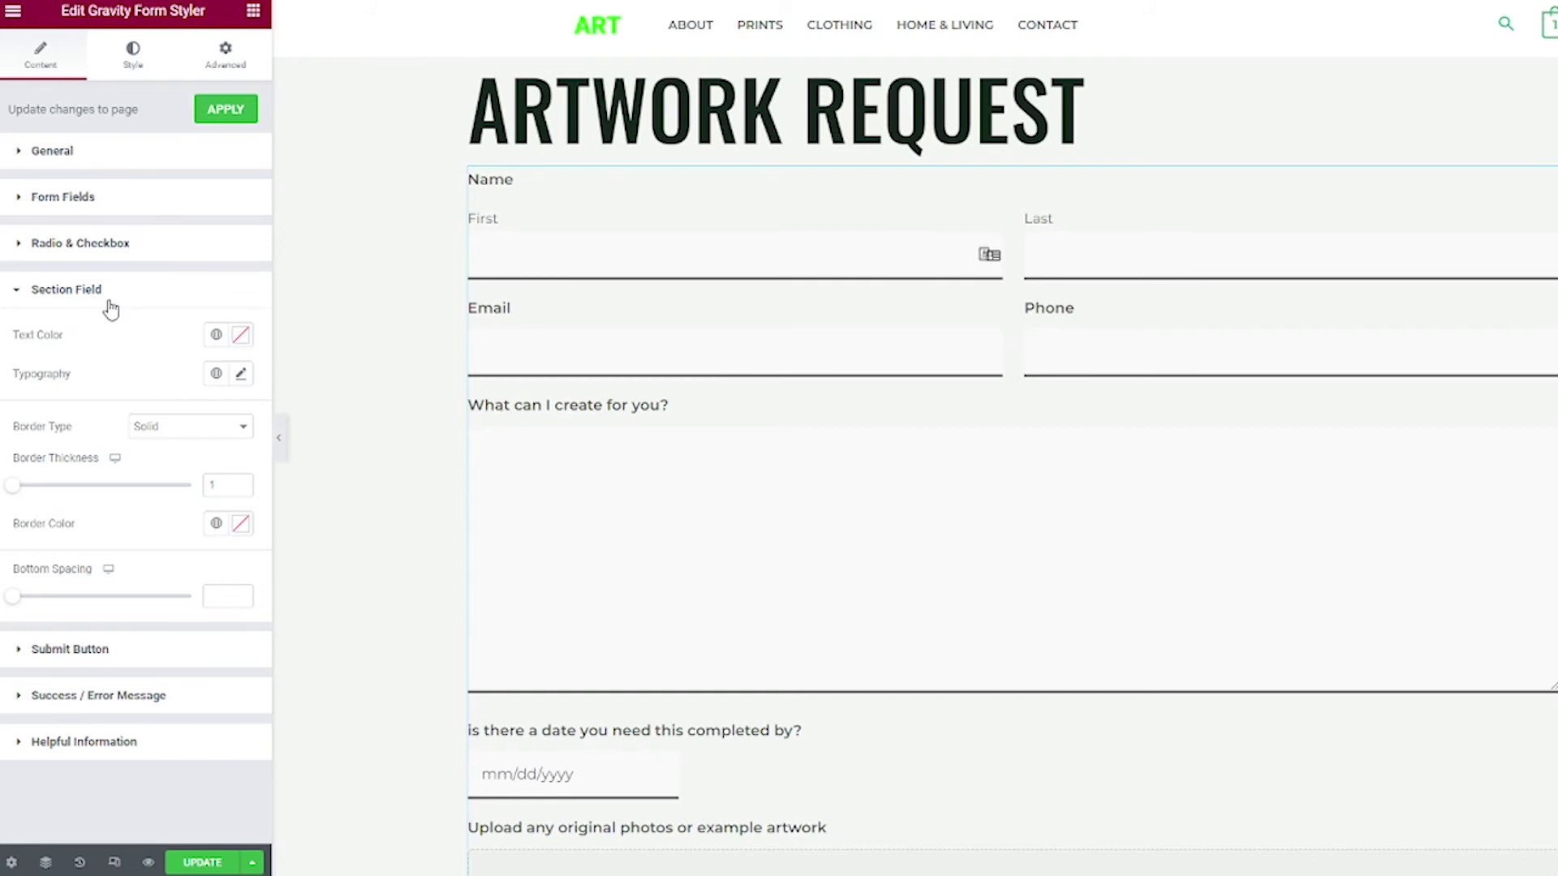
Set the Submit button alignment to Justified so it spans the full form width.
click(110, 301)
click(101, 332)
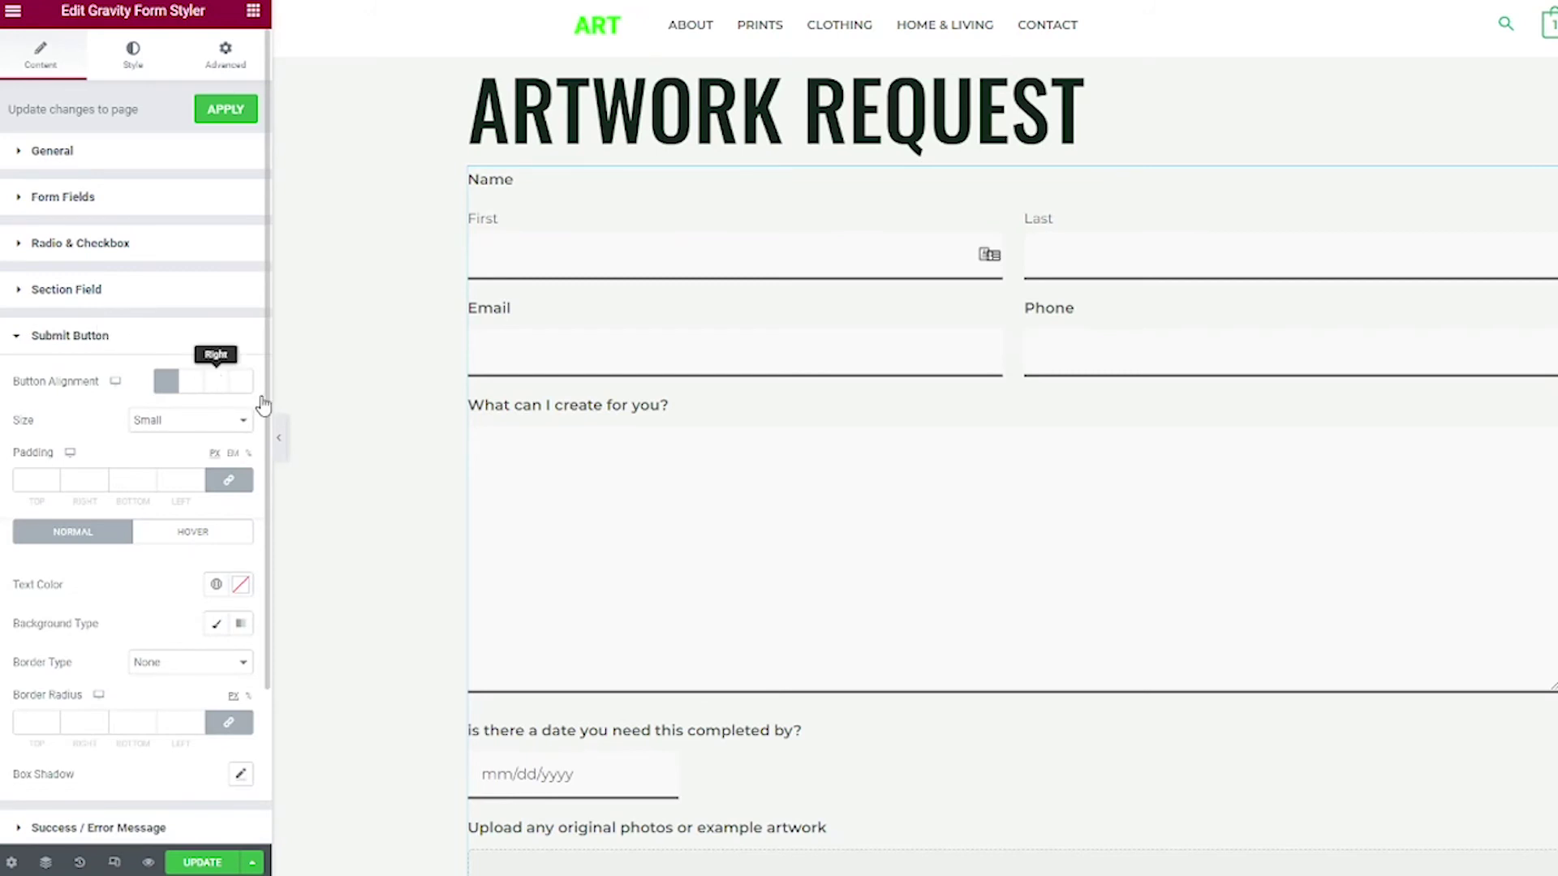
scroll(398, 430, down, 7)
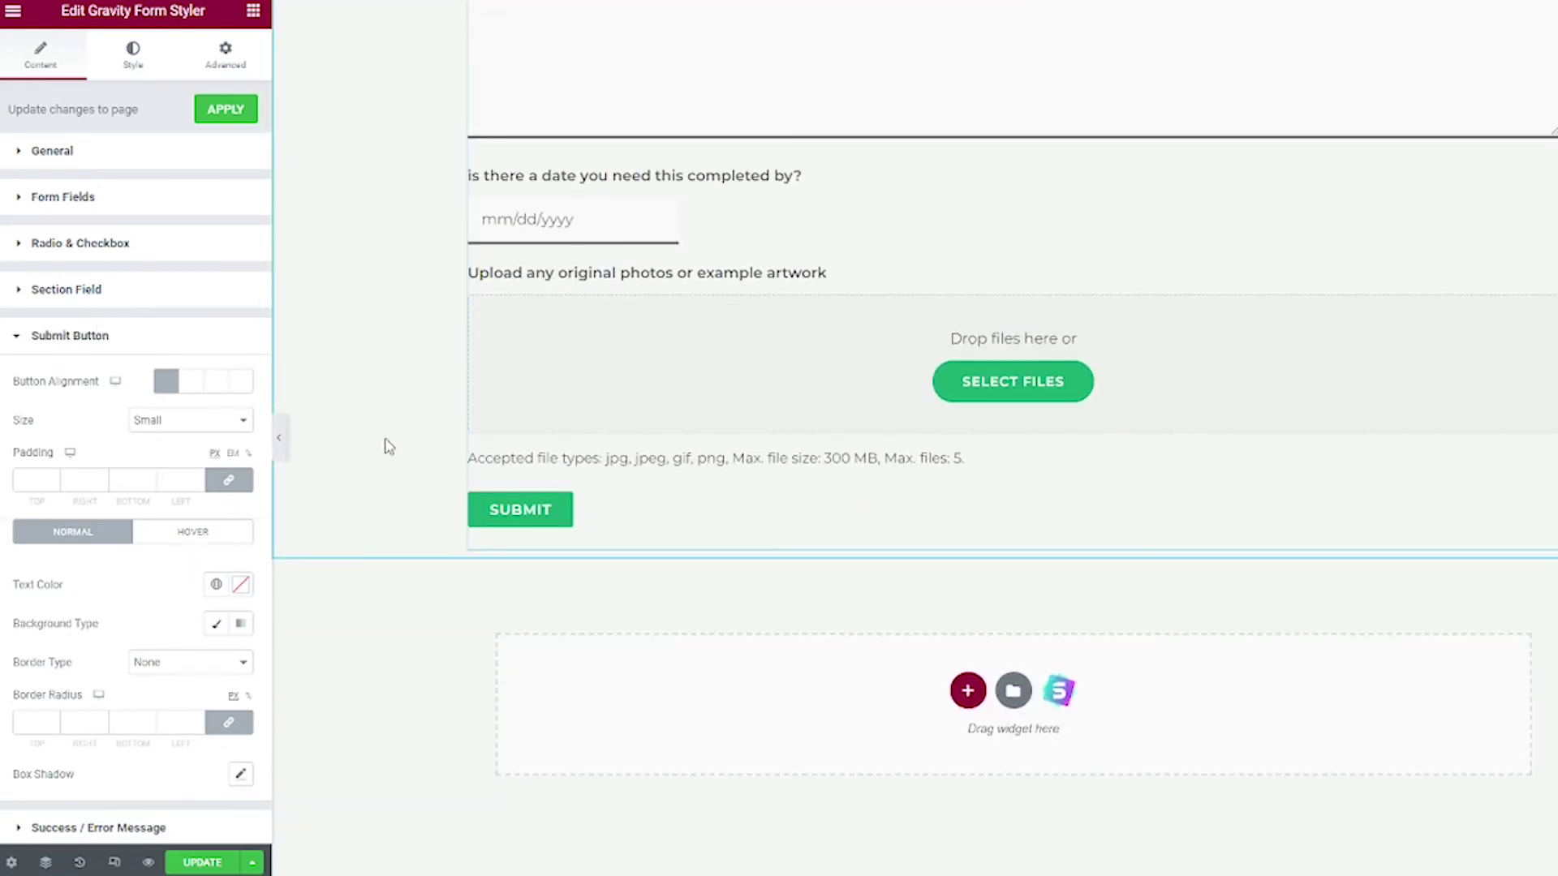
click(191, 391)
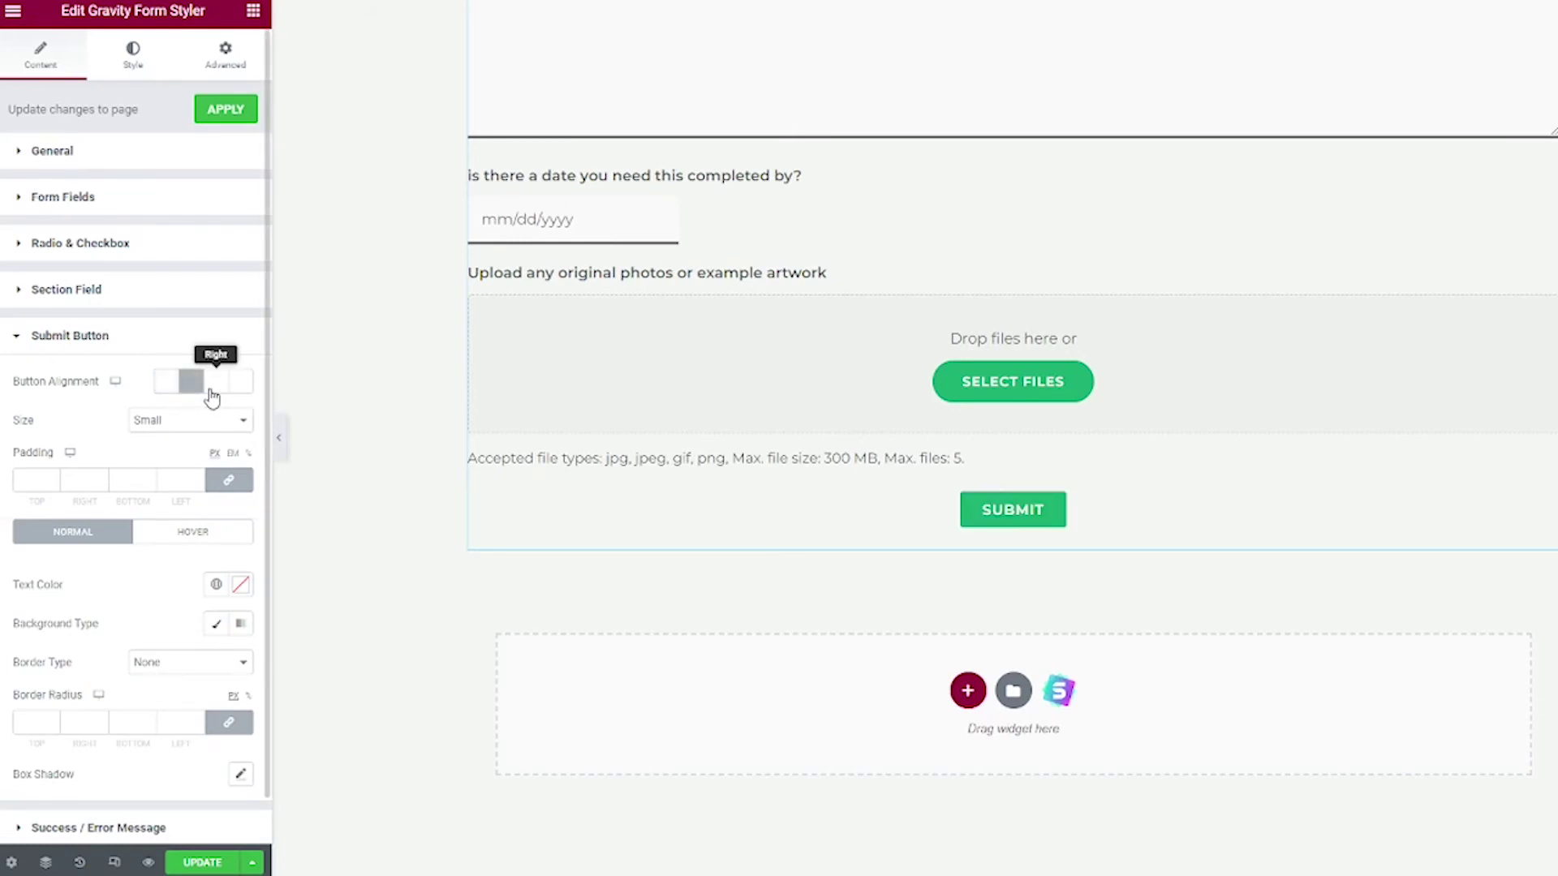
click(213, 391)
click(241, 391)
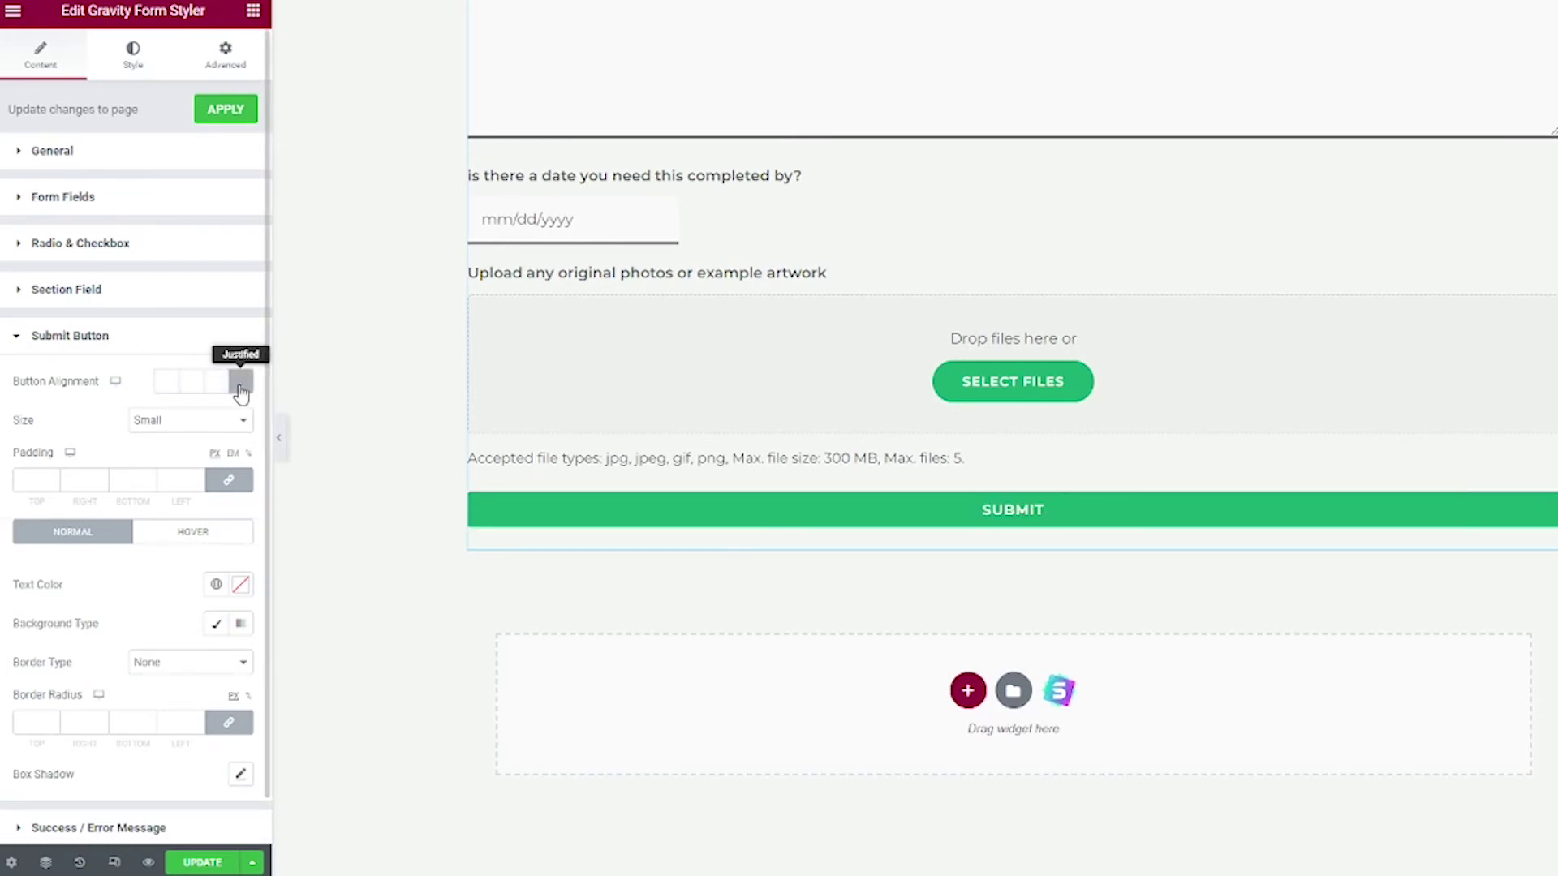
Set the Submit button size to Medium.
click(202, 425)
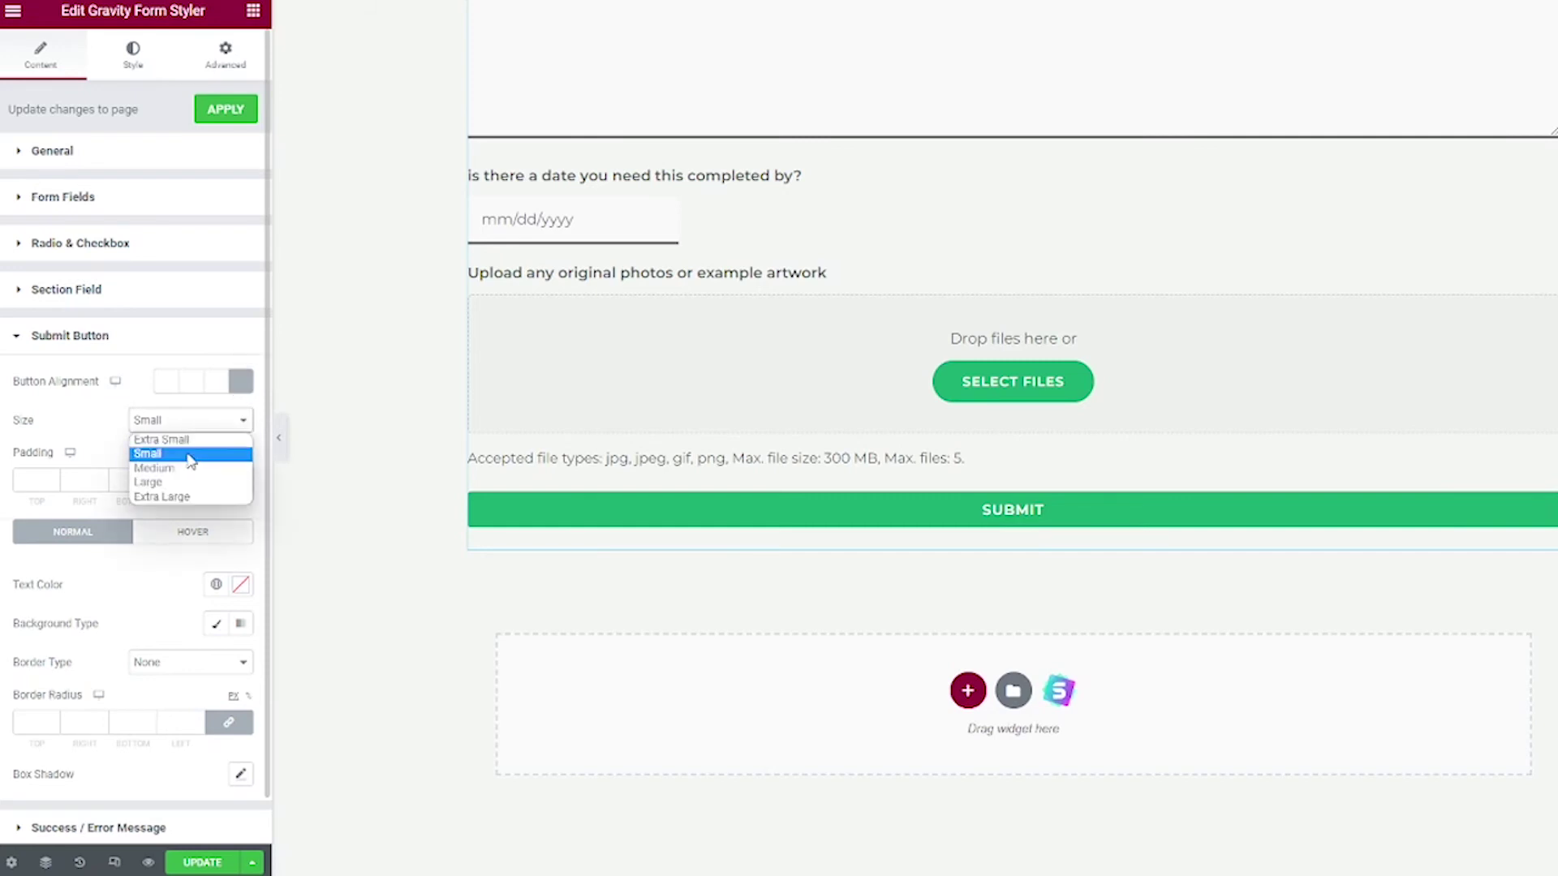
click(195, 453)
click(191, 419)
click(183, 496)
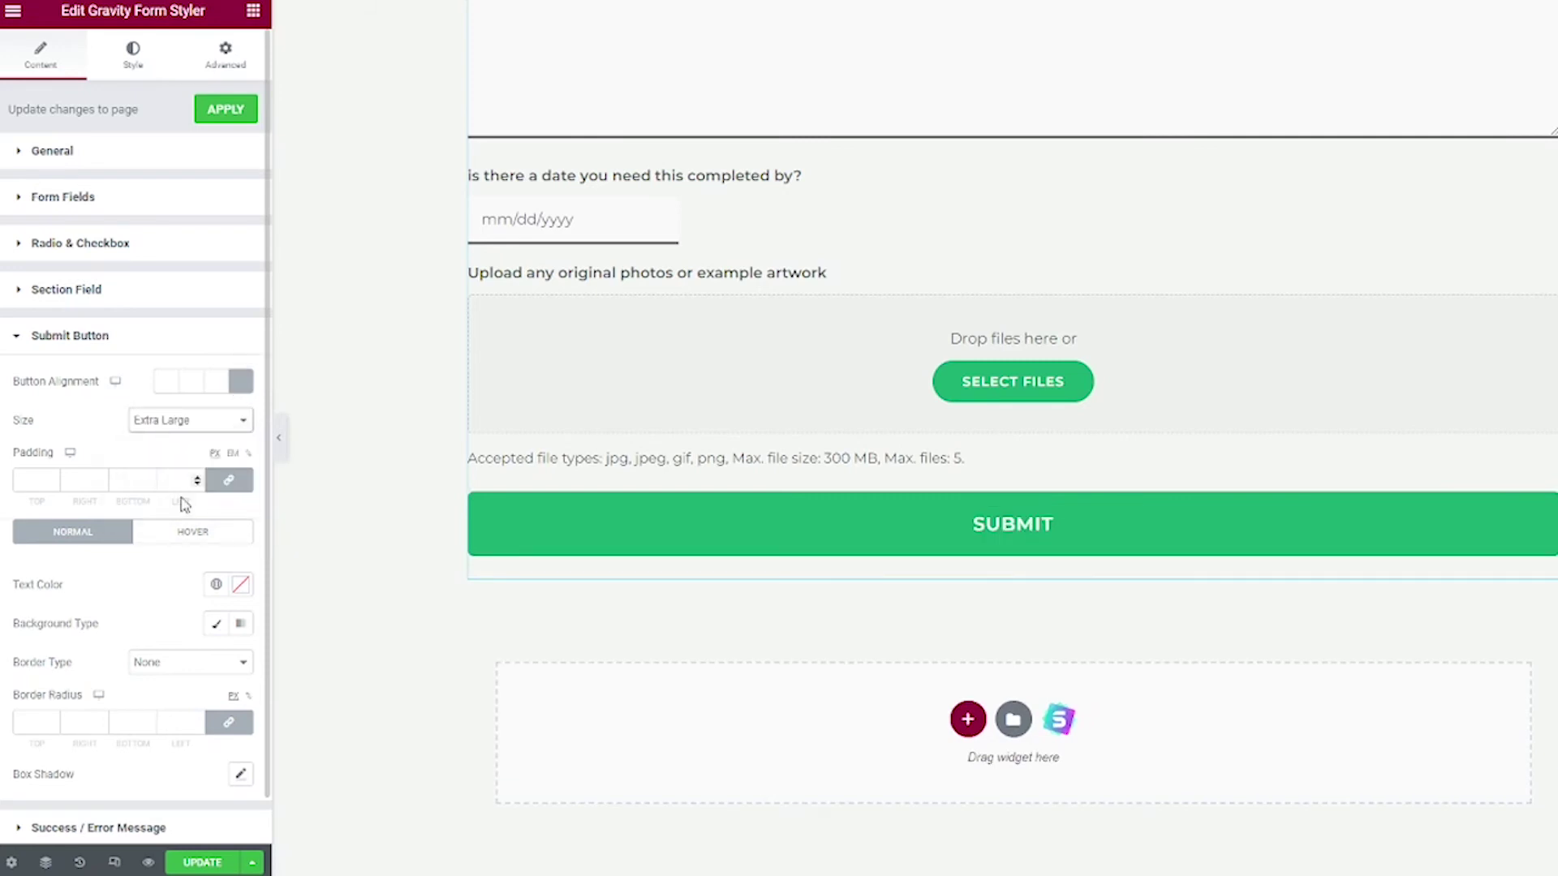
click(188, 428)
click(187, 468)
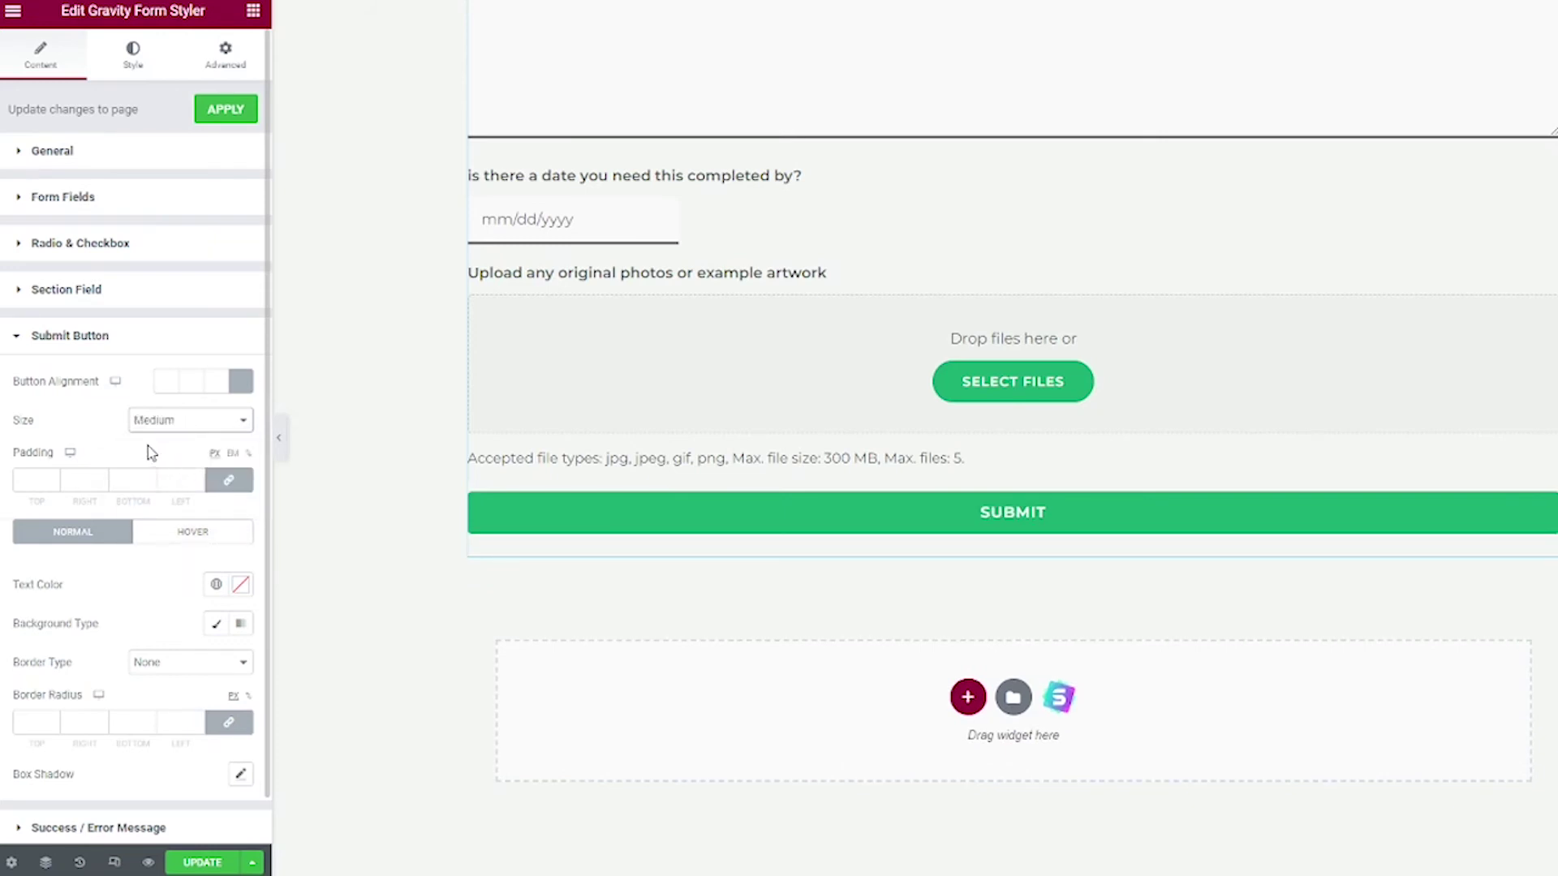
Set the Submit button padding to 18 on all sides.
click(149, 477)
click(149, 477)
click(149, 477)
click(149, 477)
click(149, 478)
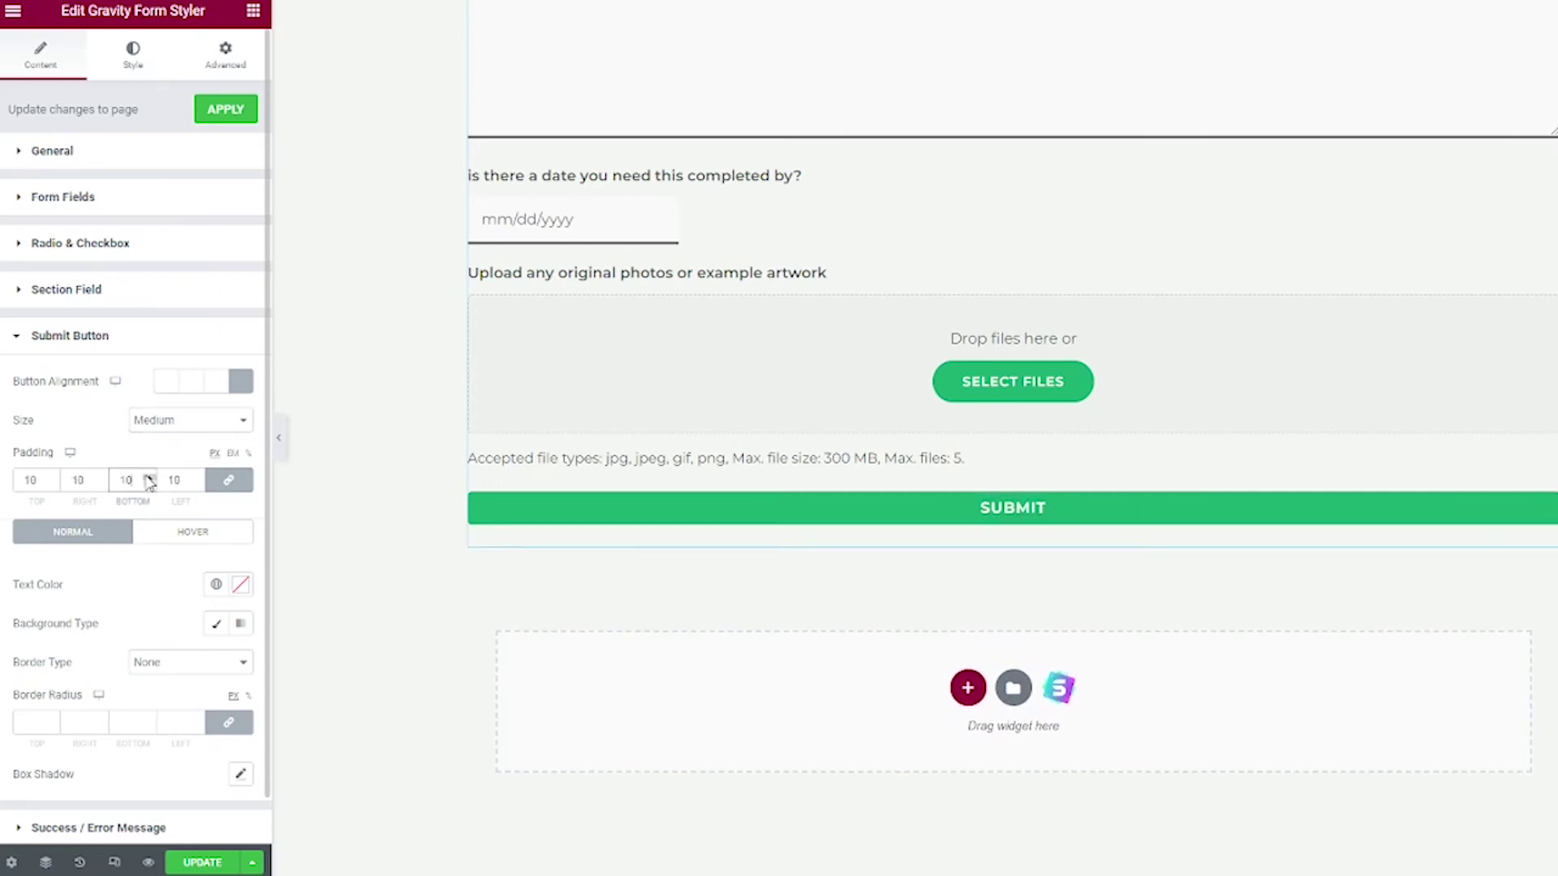
click(150, 477)
click(149, 477)
click(149, 478)
click(149, 478)
click(149, 477)
click(150, 478)
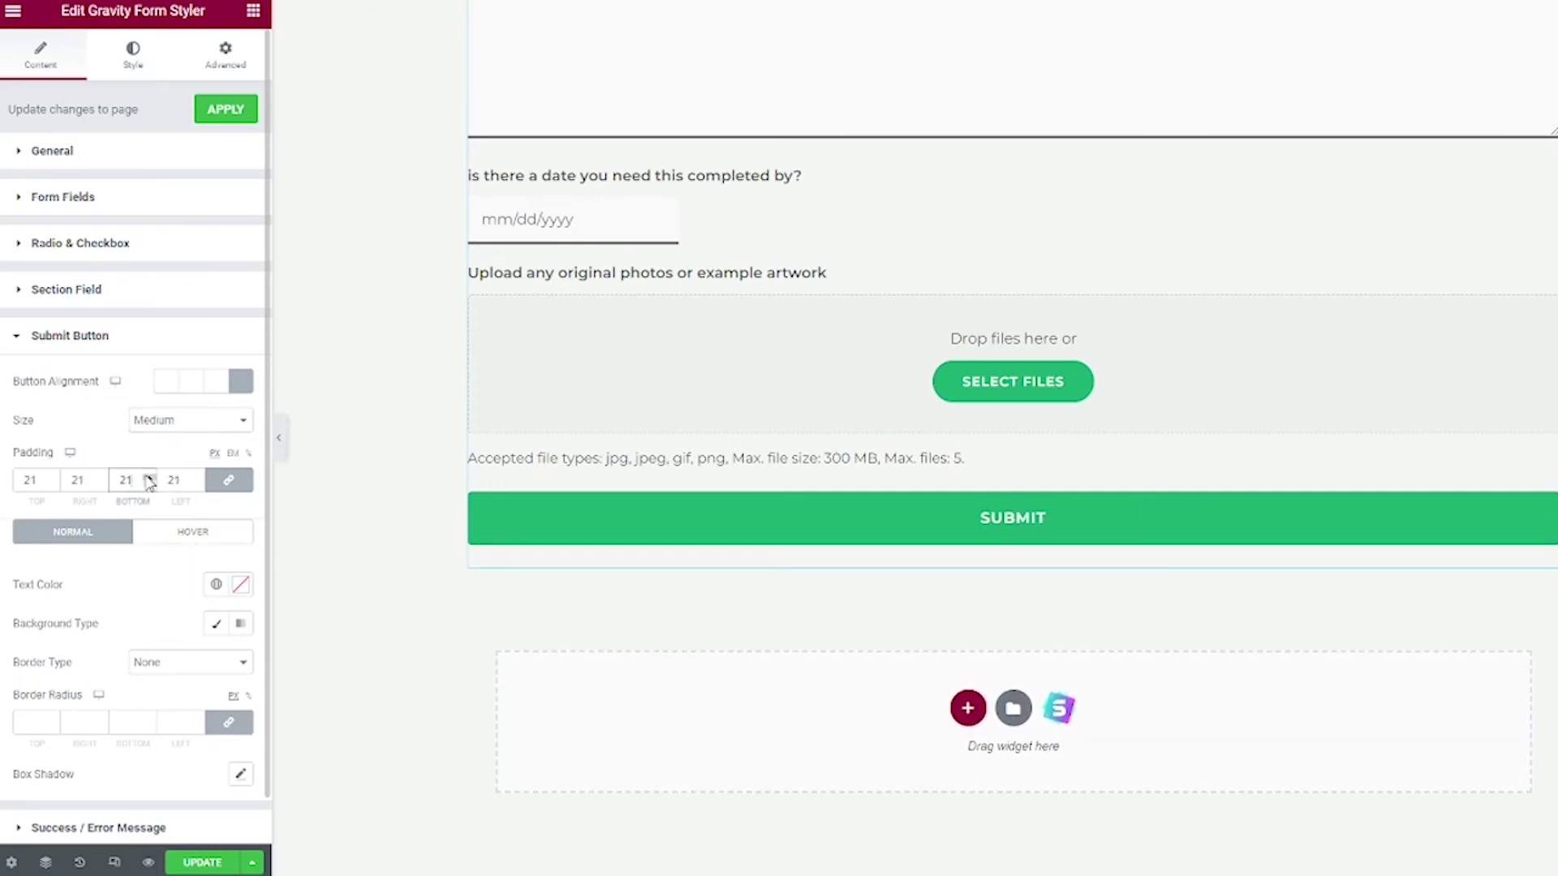
click(150, 485)
click(149, 485)
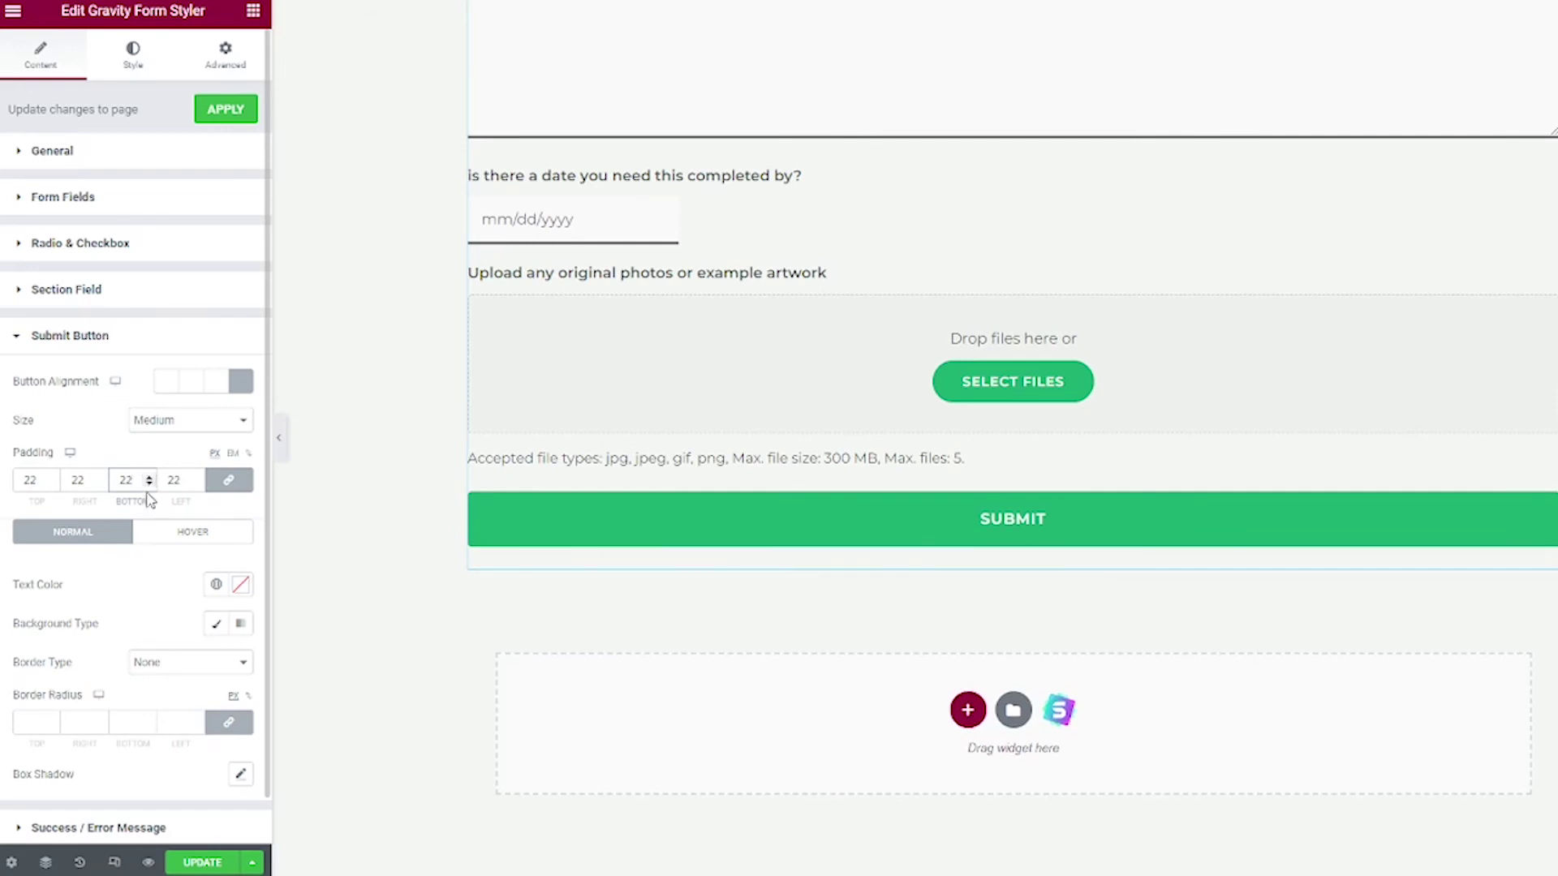
click(149, 485)
scroll(162, 528, down, 1)
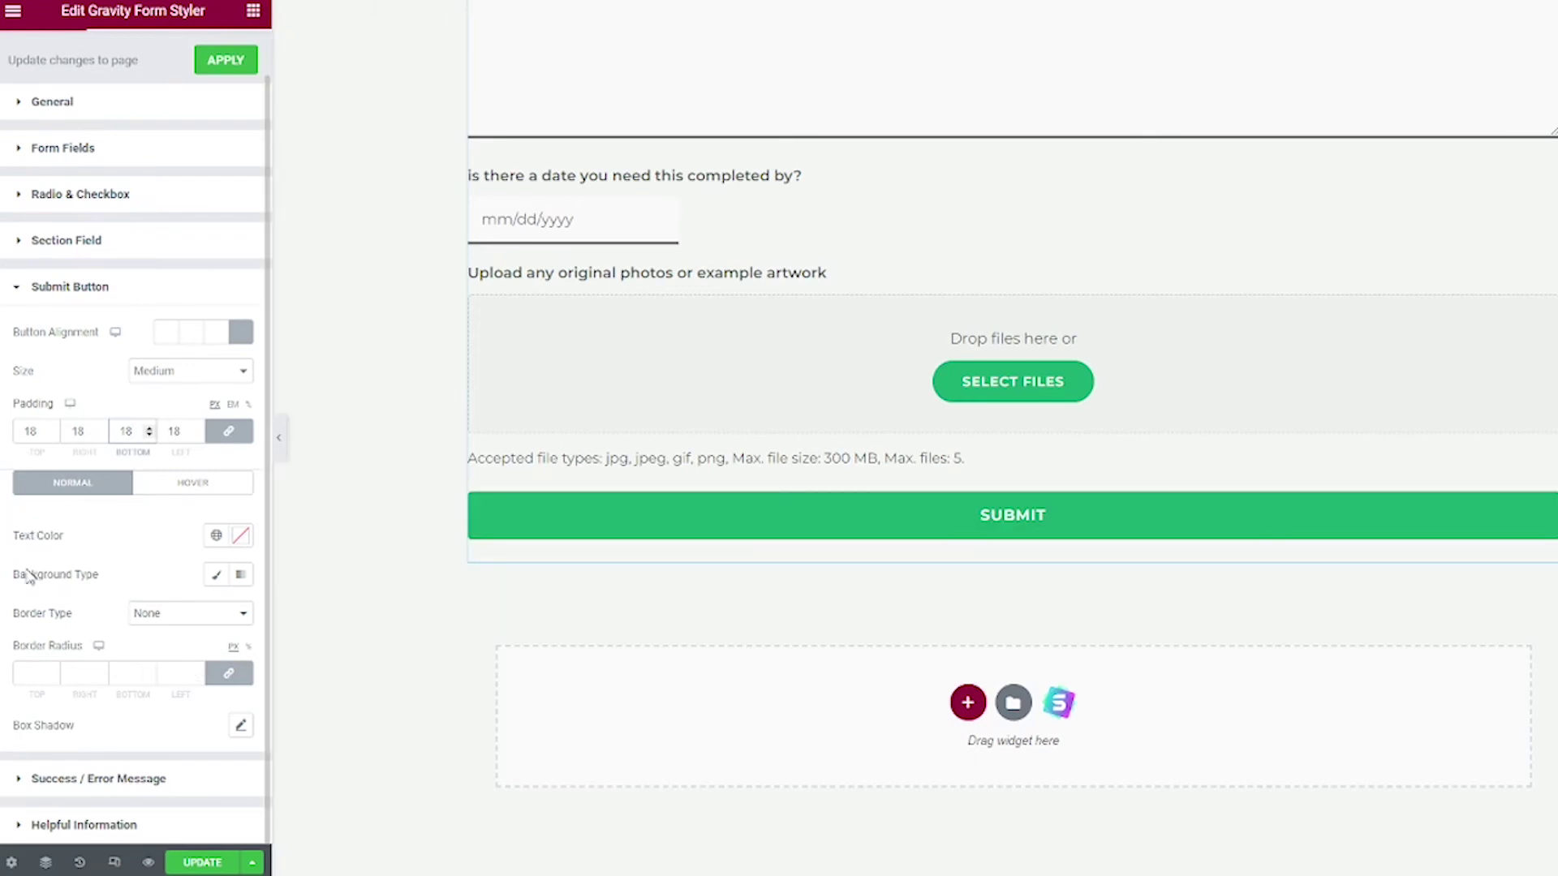
click(179, 497)
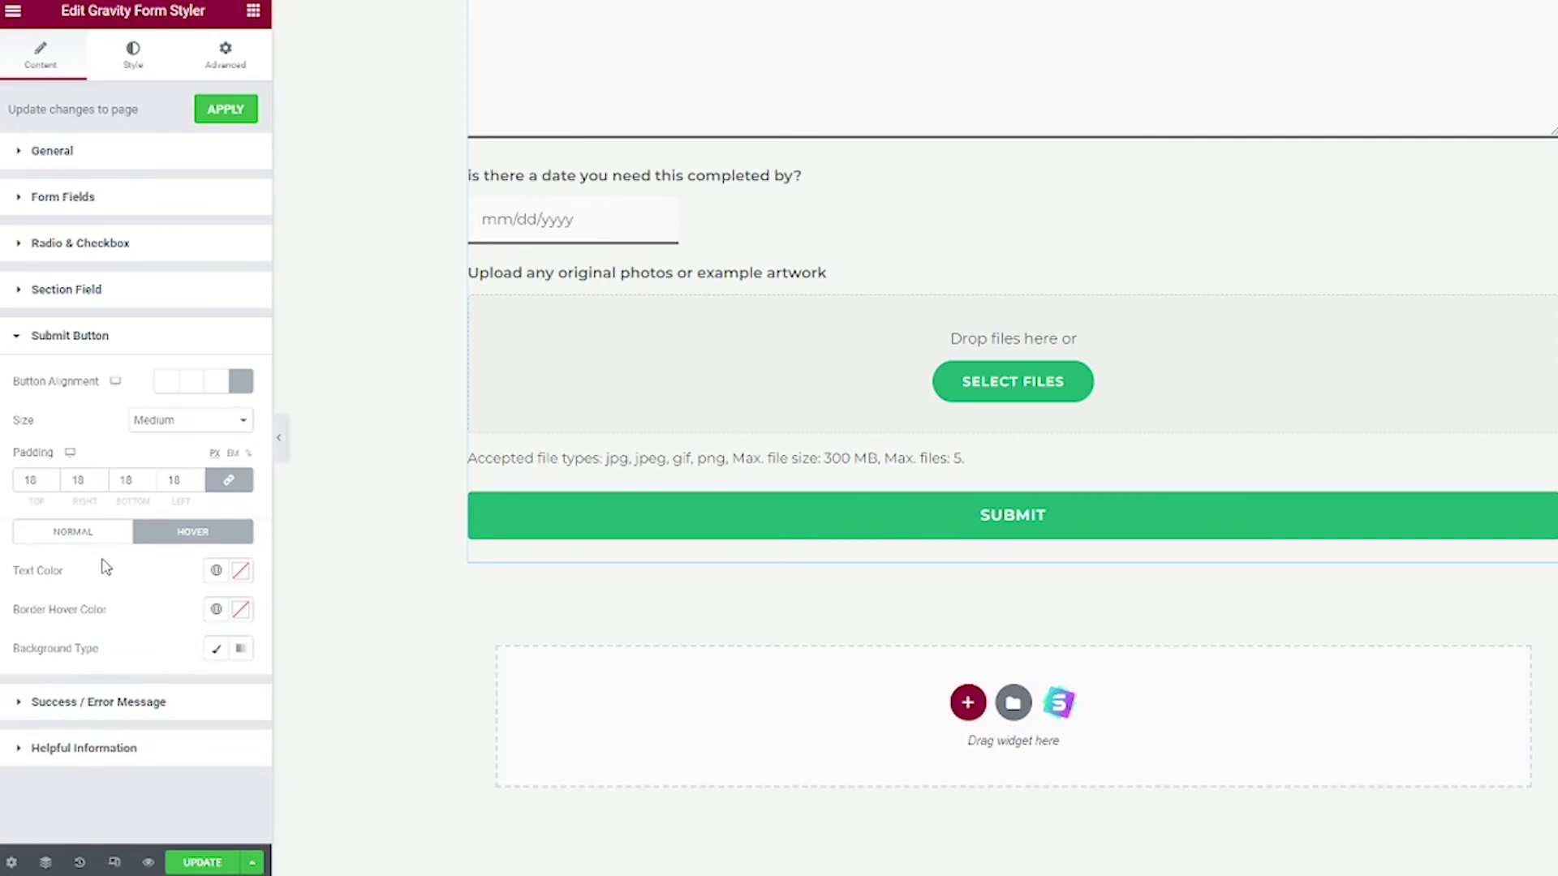
Give the normal Submit button a Classic background in the global dark grey Text colour.
click(91, 535)
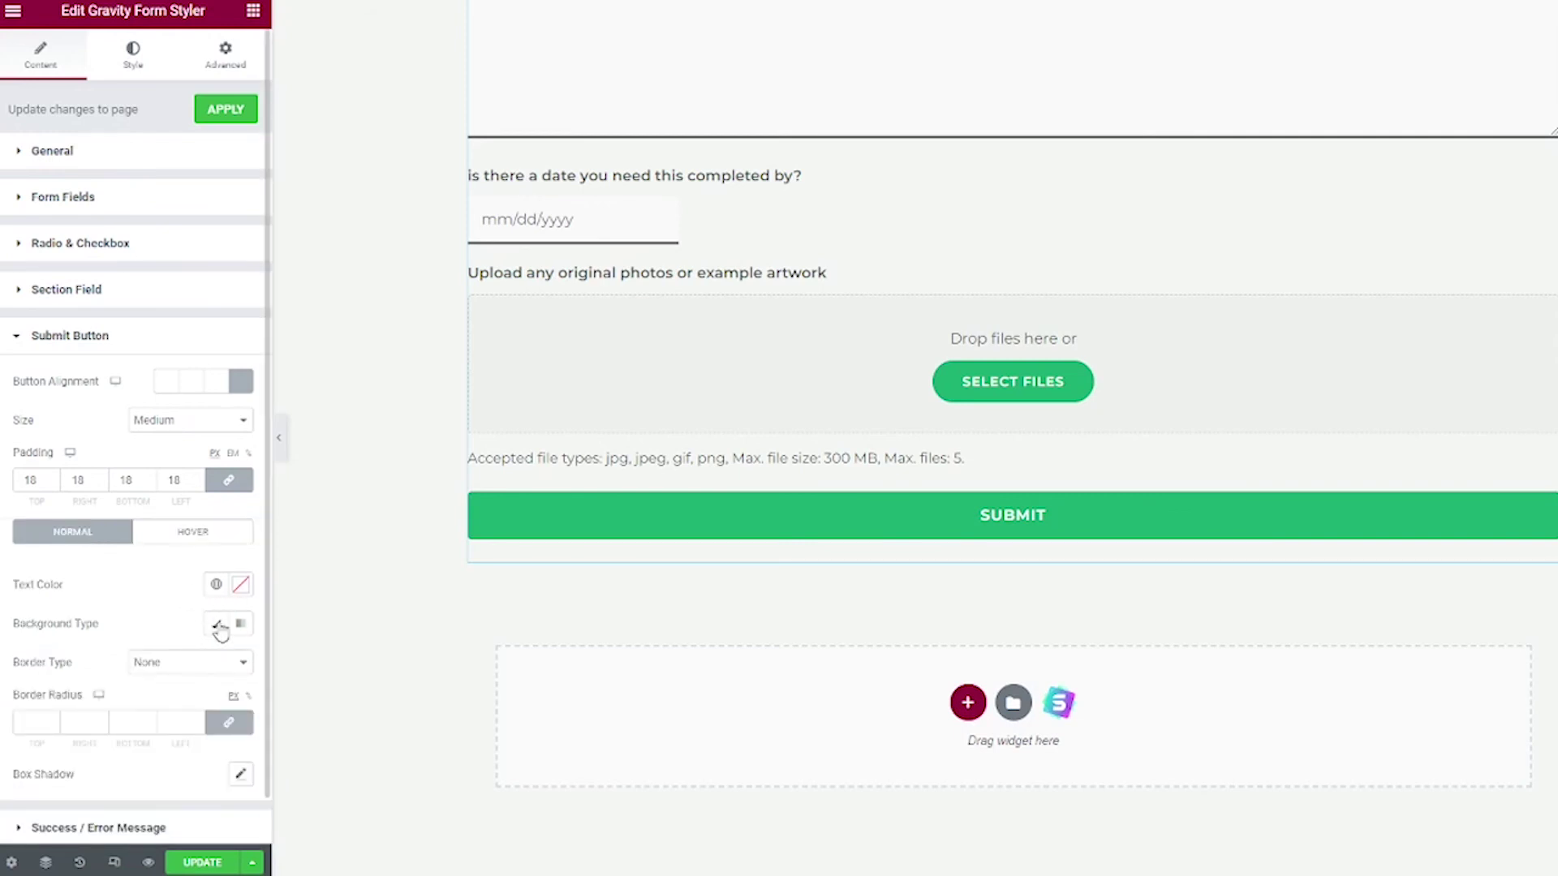
click(215, 625)
click(217, 662)
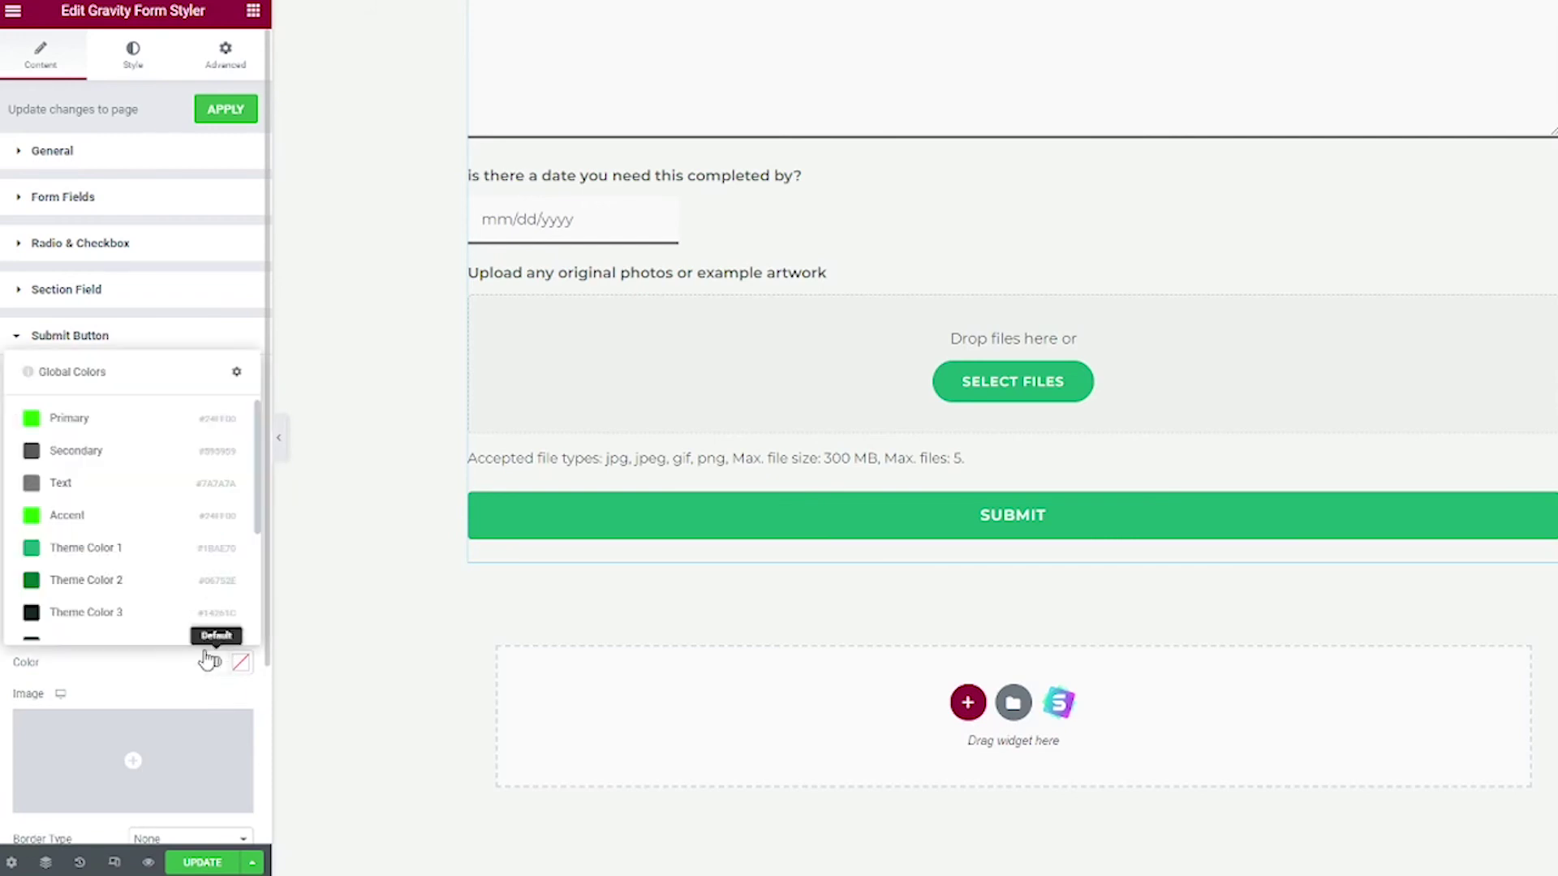
click(125, 479)
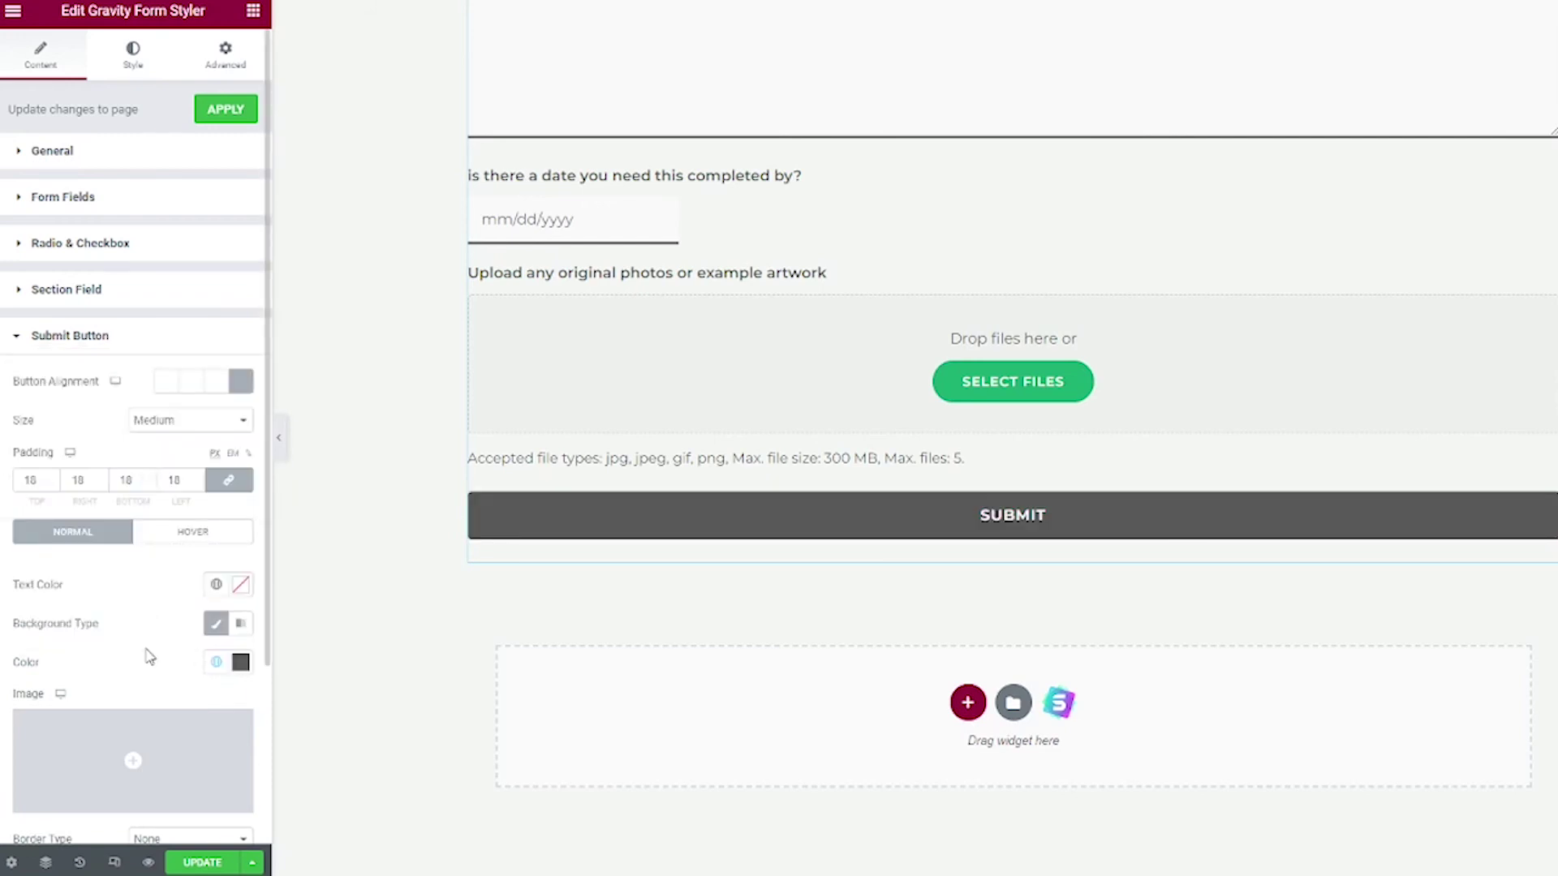
Give the hover state a Classic background in the global lime Primary colour.
click(161, 538)
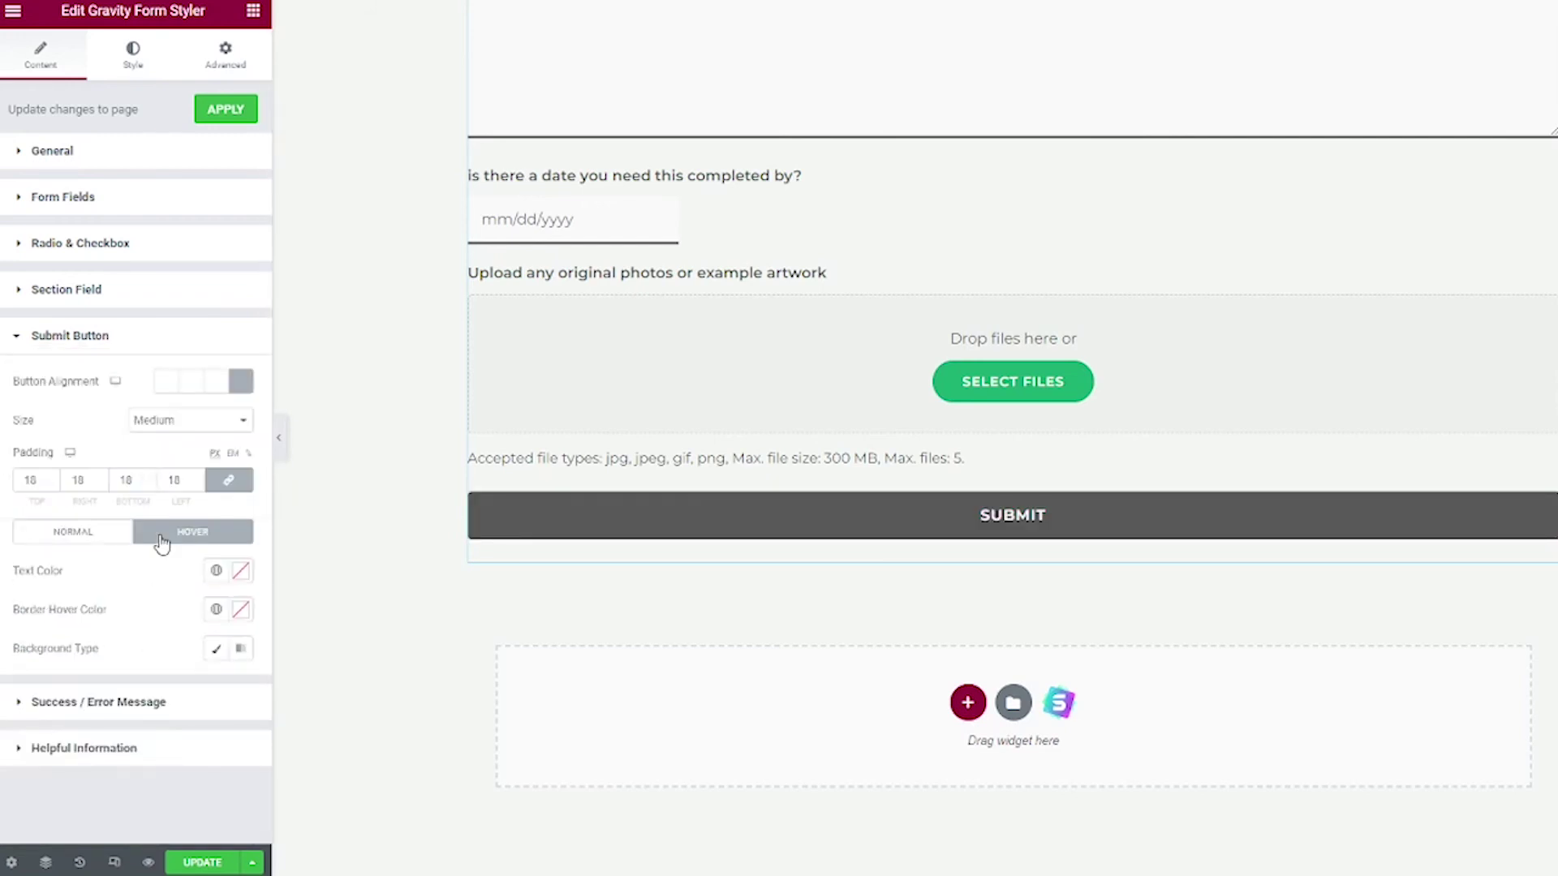
click(209, 654)
scroll(170, 643, down, 1)
click(216, 595)
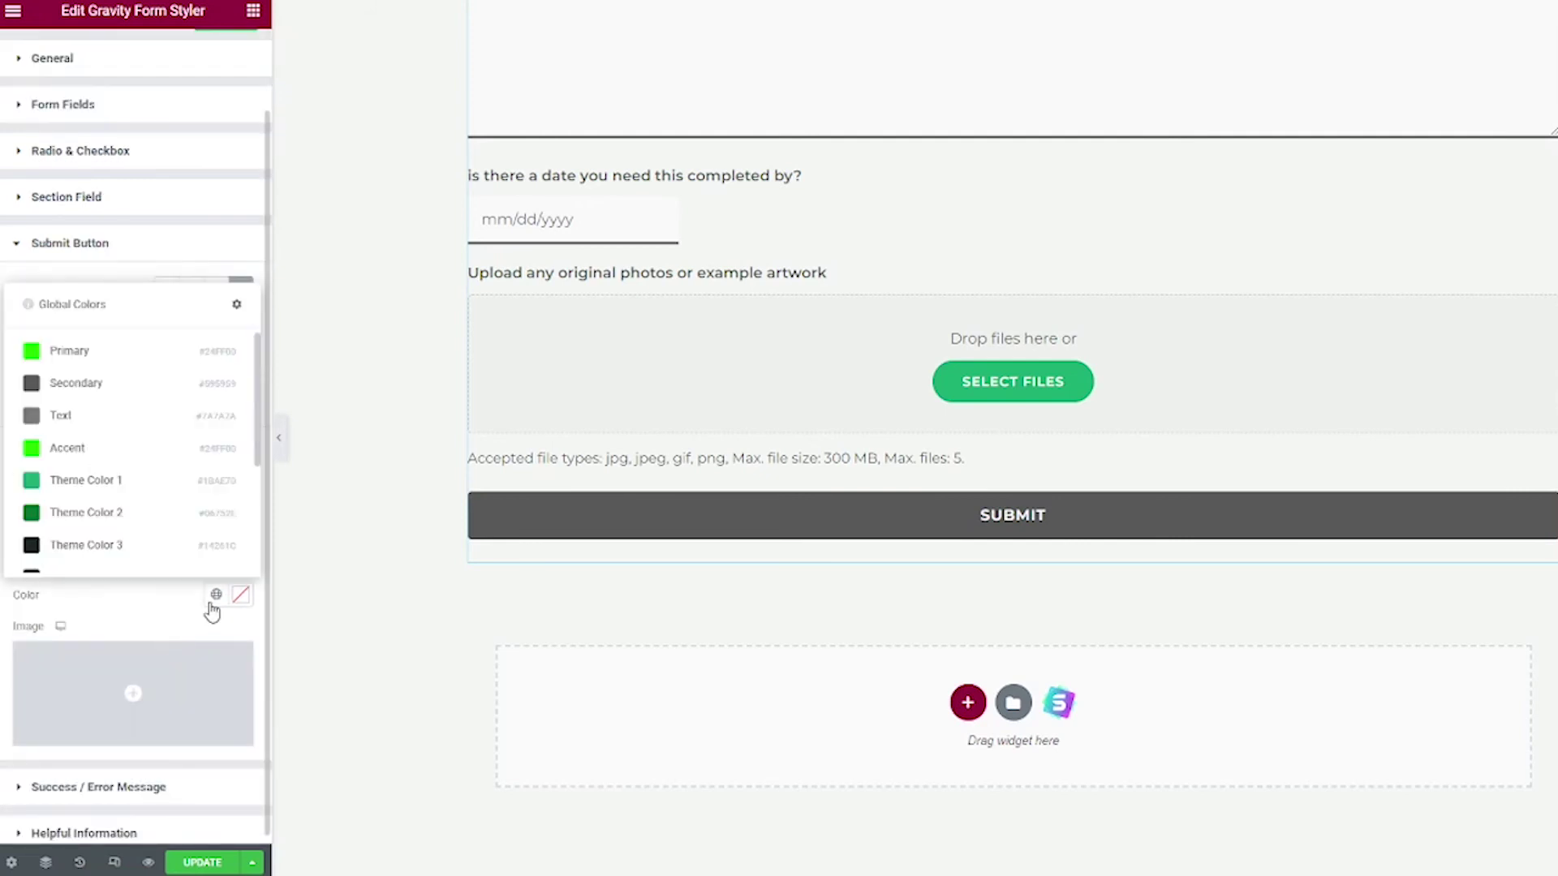
click(132, 368)
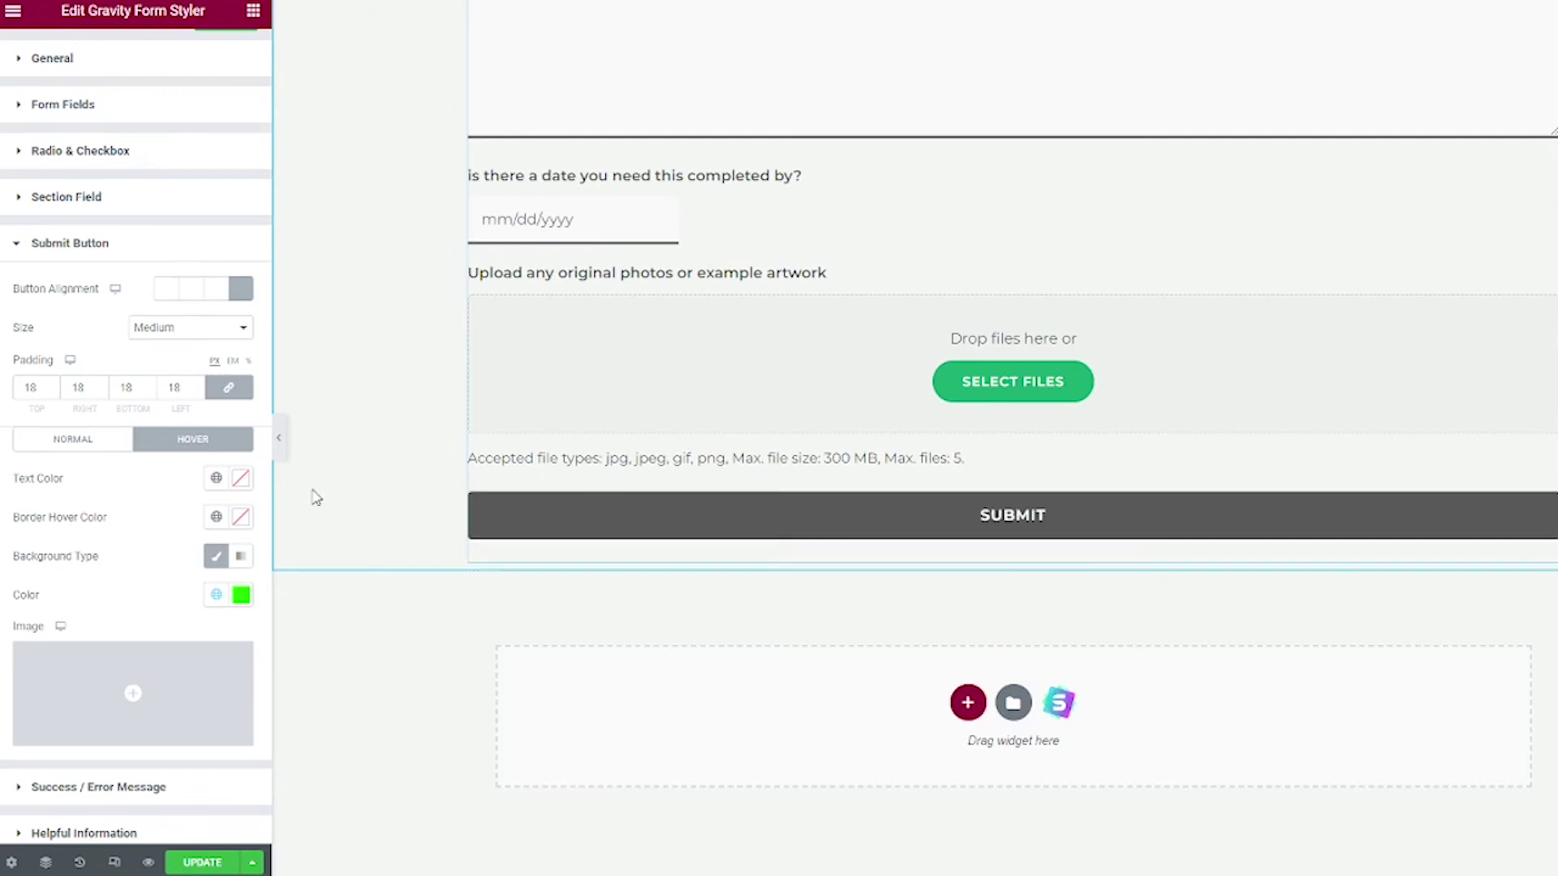
Set the hover text colour to black #000000.
click(216, 478)
scroll(146, 632, down, 2)
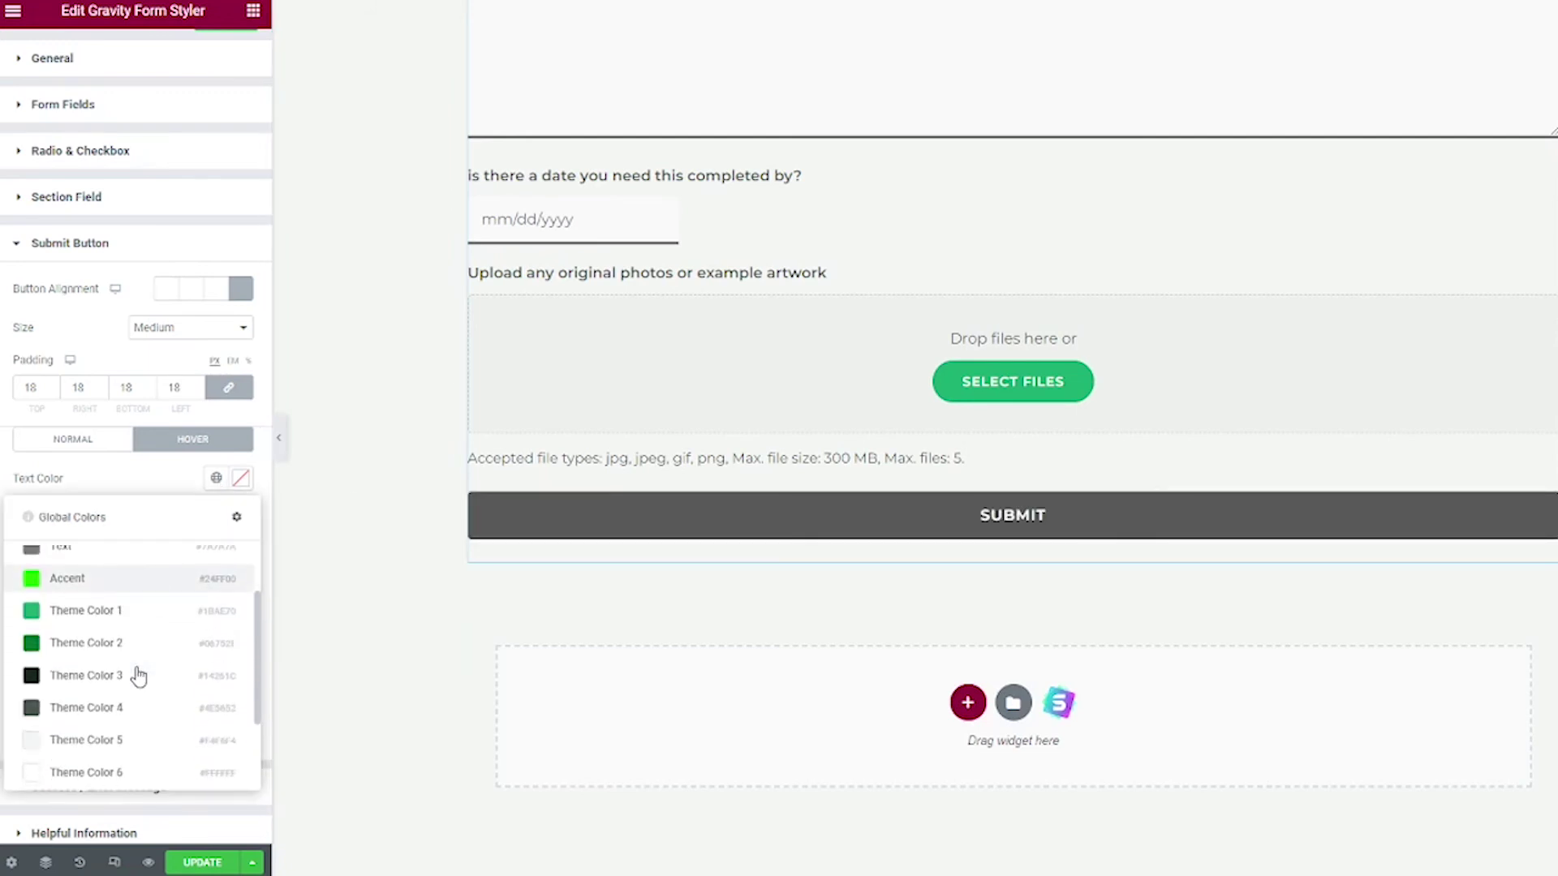
click(240, 478)
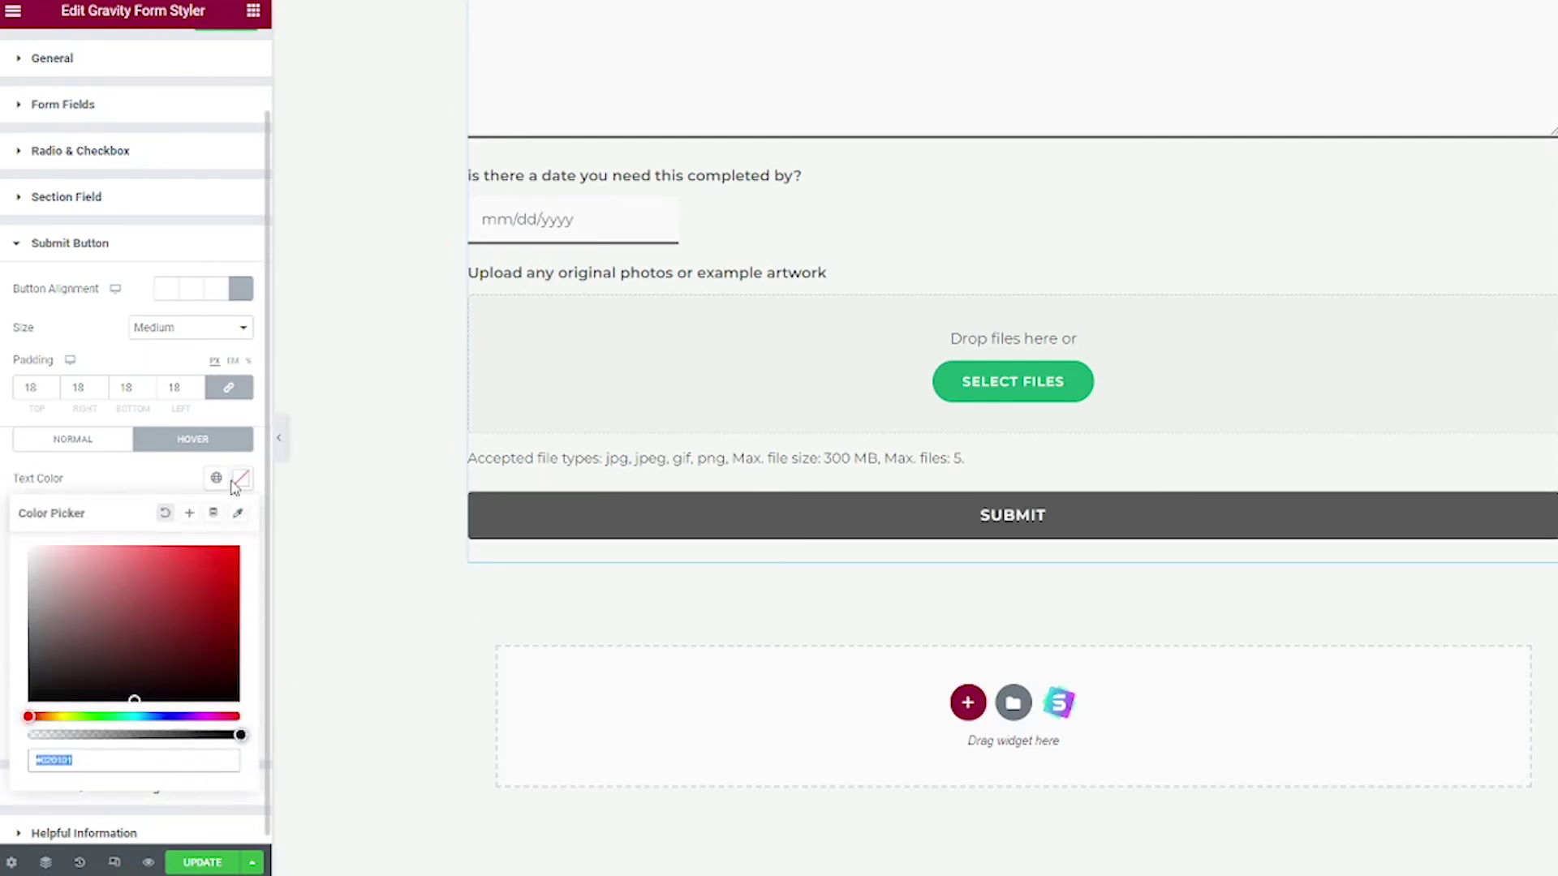
click(149, 598)
drag(150, 598, 0, 718)
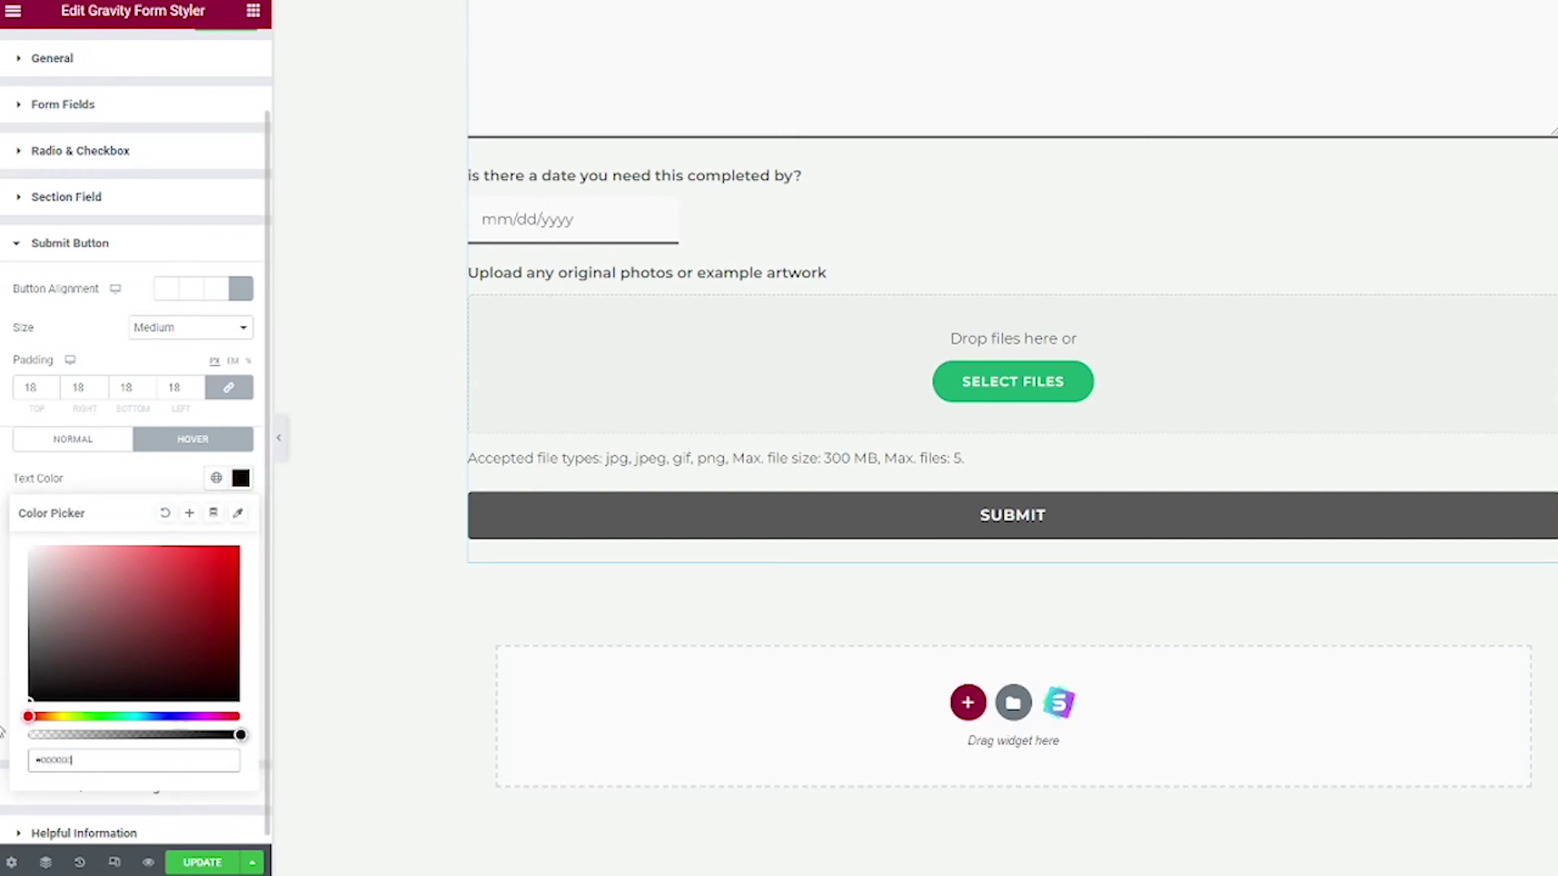
click(130, 494)
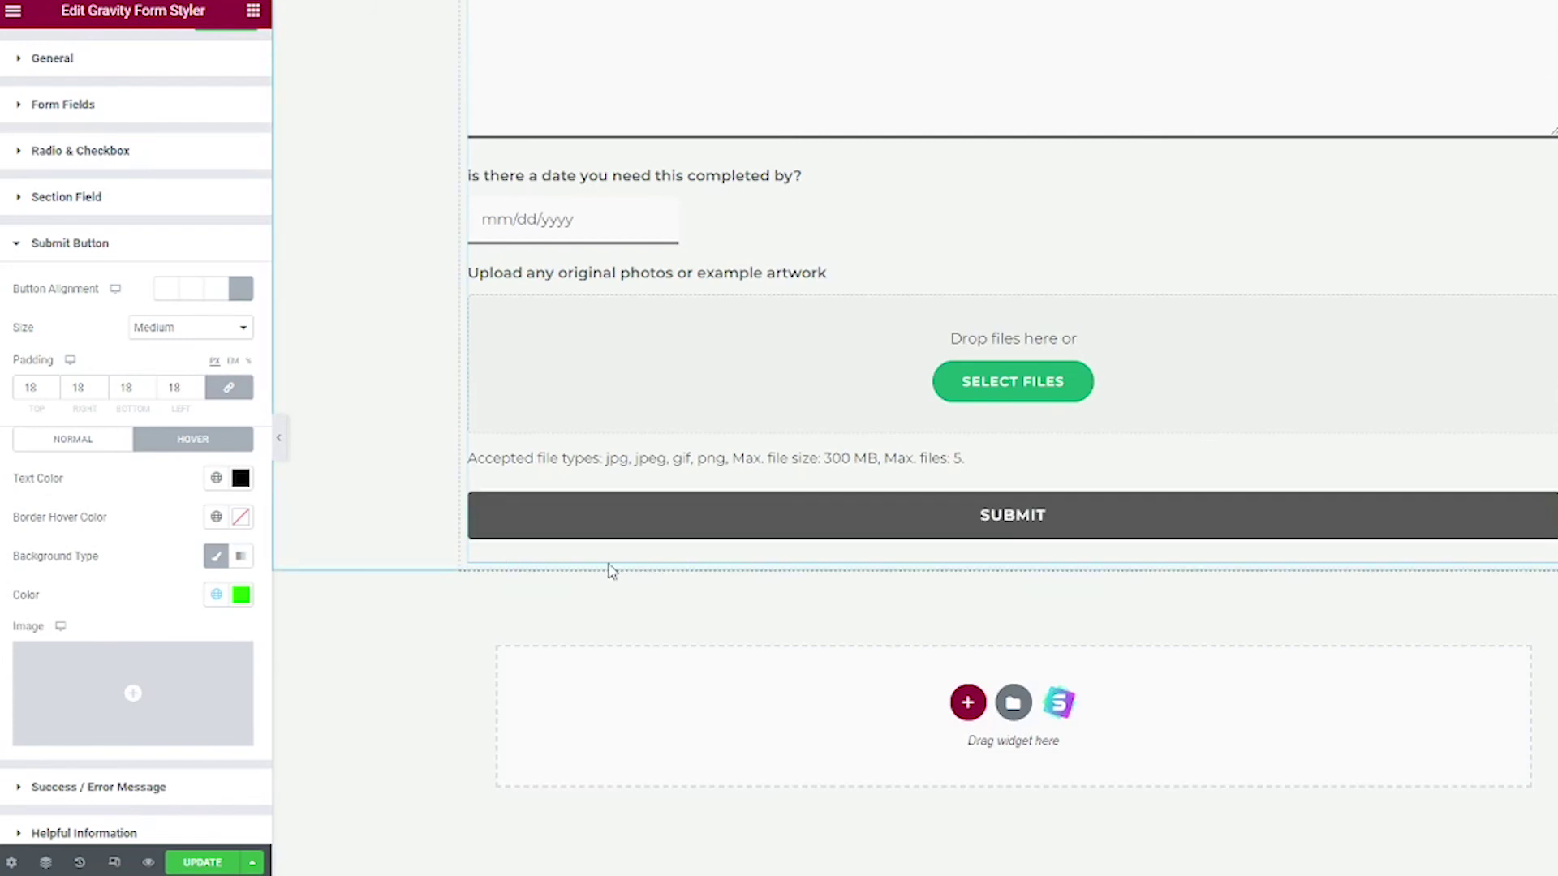
click(741, 535)
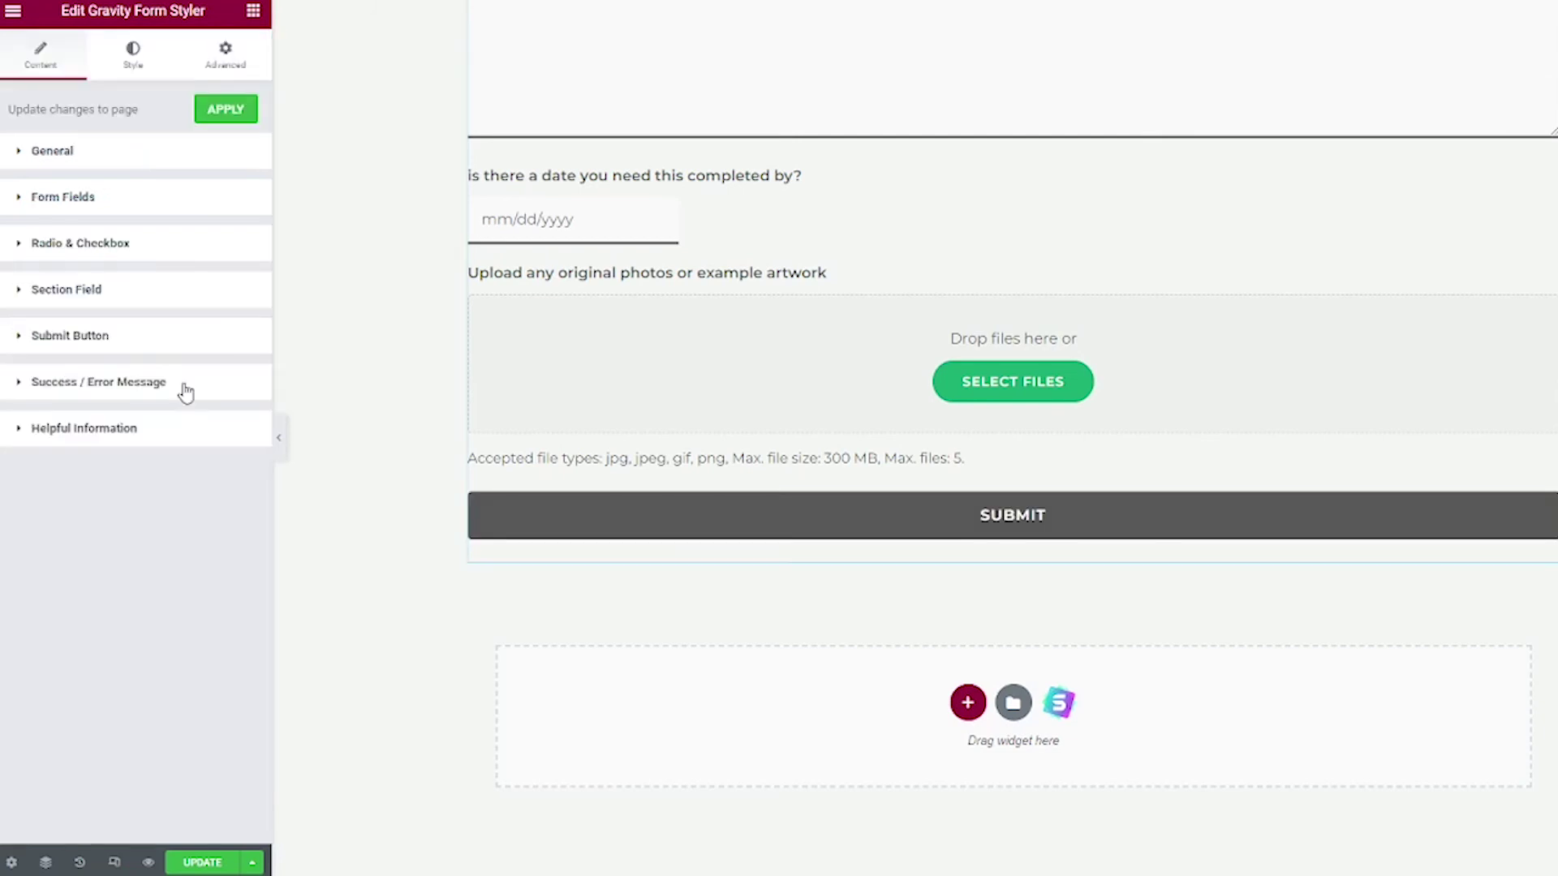
click(186, 393)
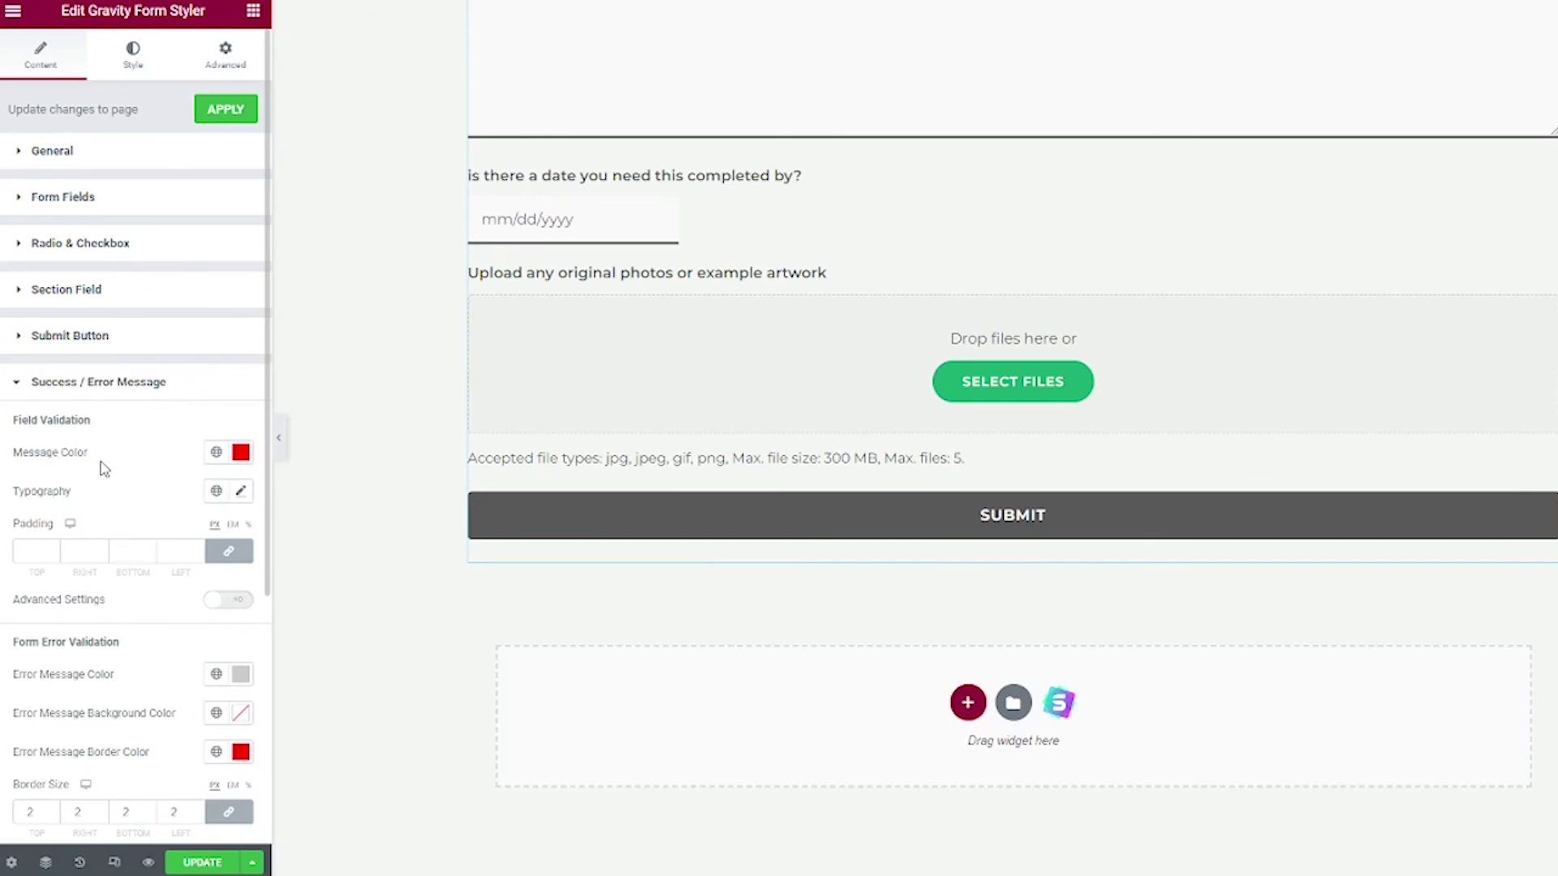
scroll(106, 479, down, 5)
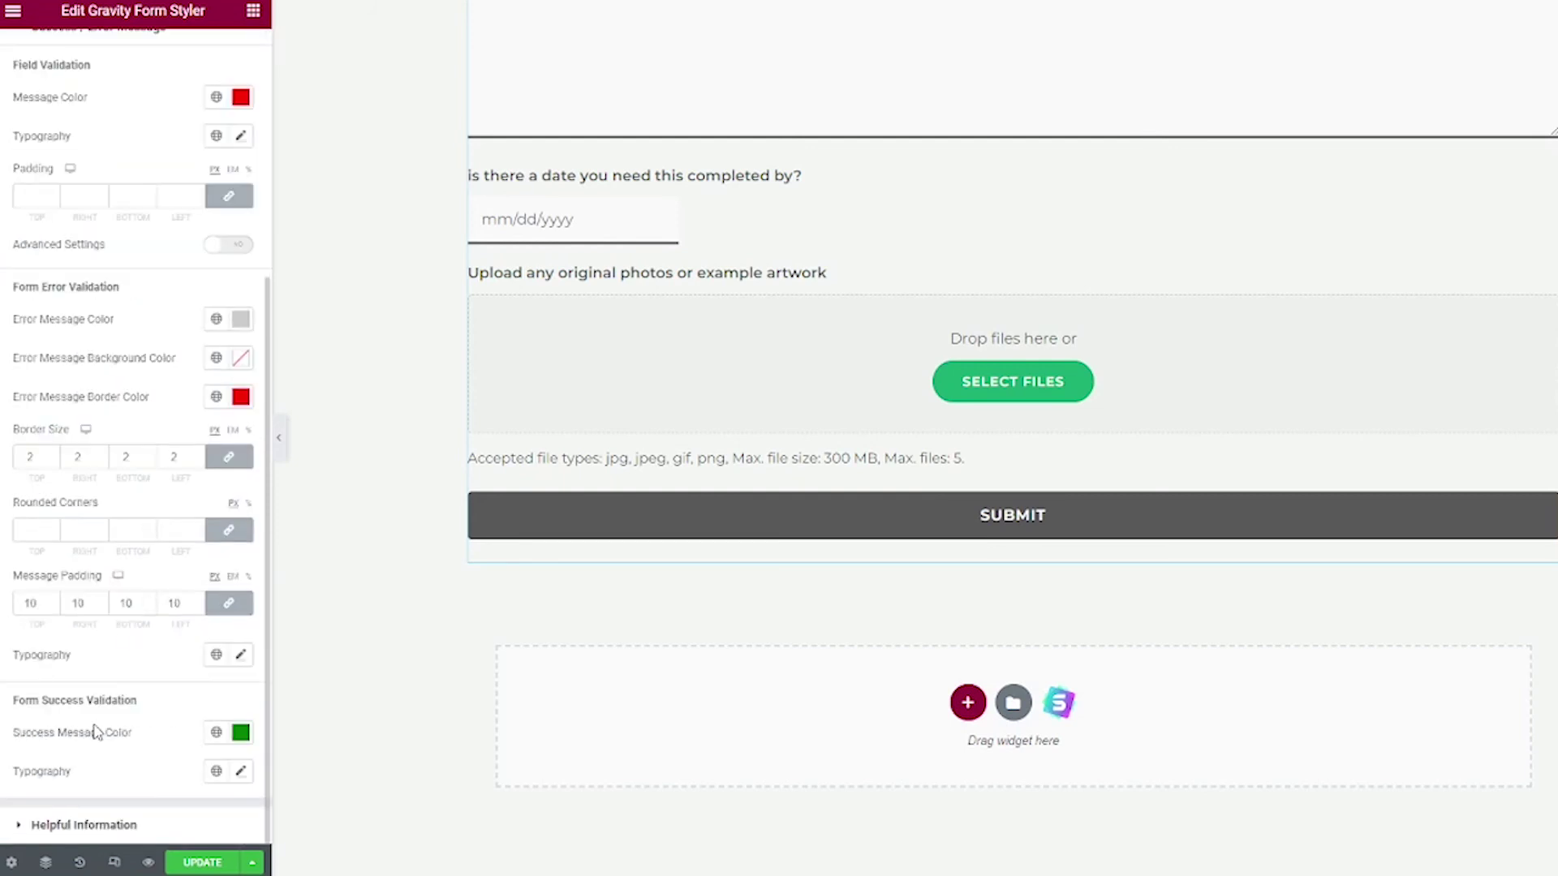
scroll(95, 732, up, 1)
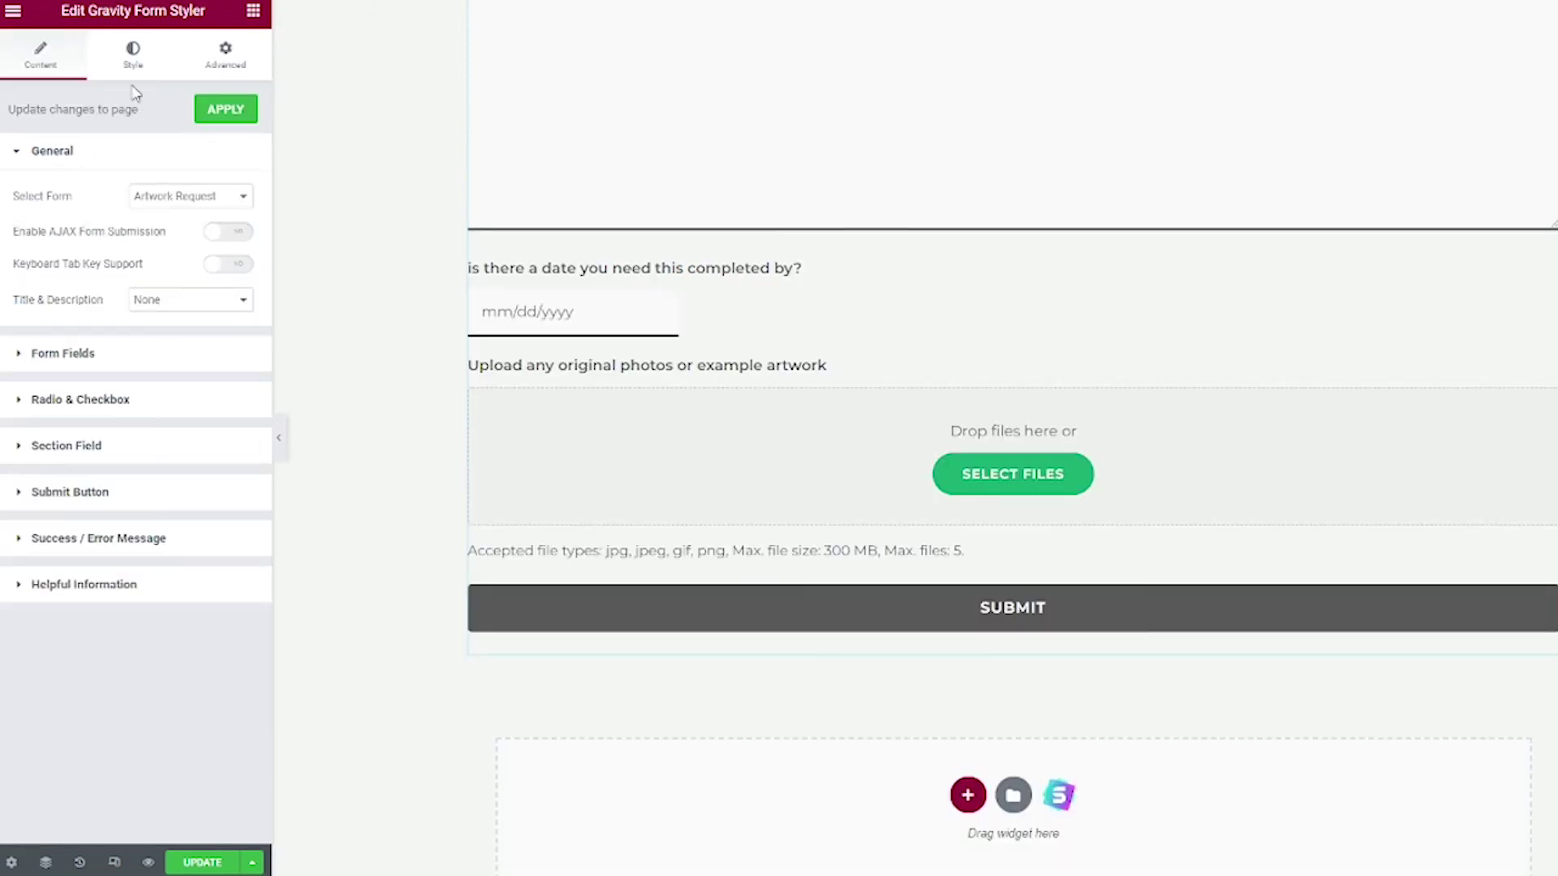
Set Input Bottom Spacing to 16 px, keeping row and label spacing at 0.
click(133, 57)
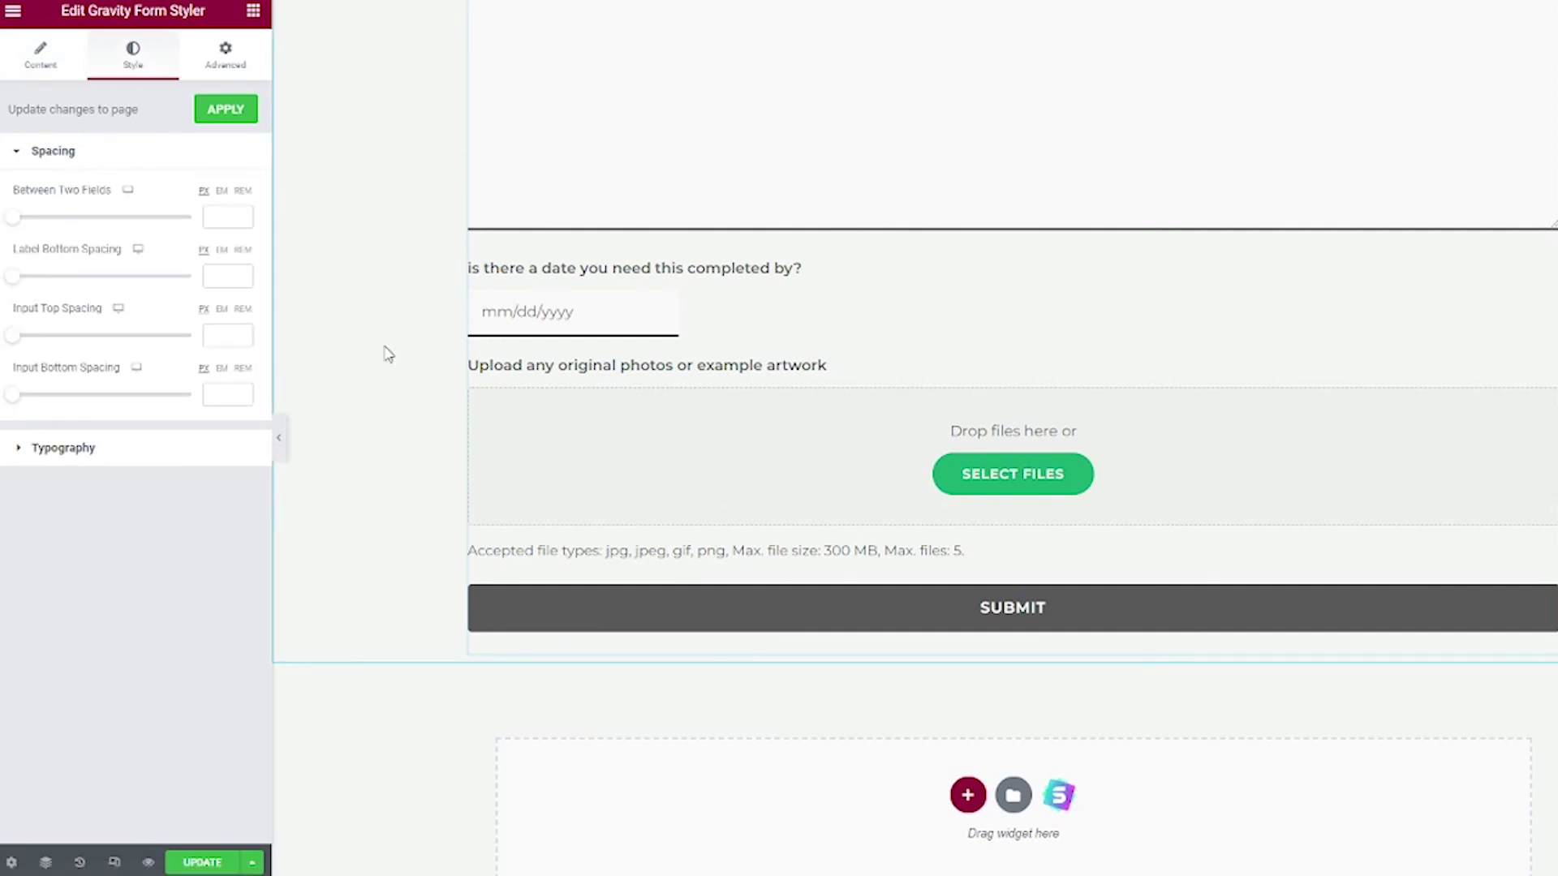
scroll(386, 353, up, 1)
scroll(388, 354, up, 4)
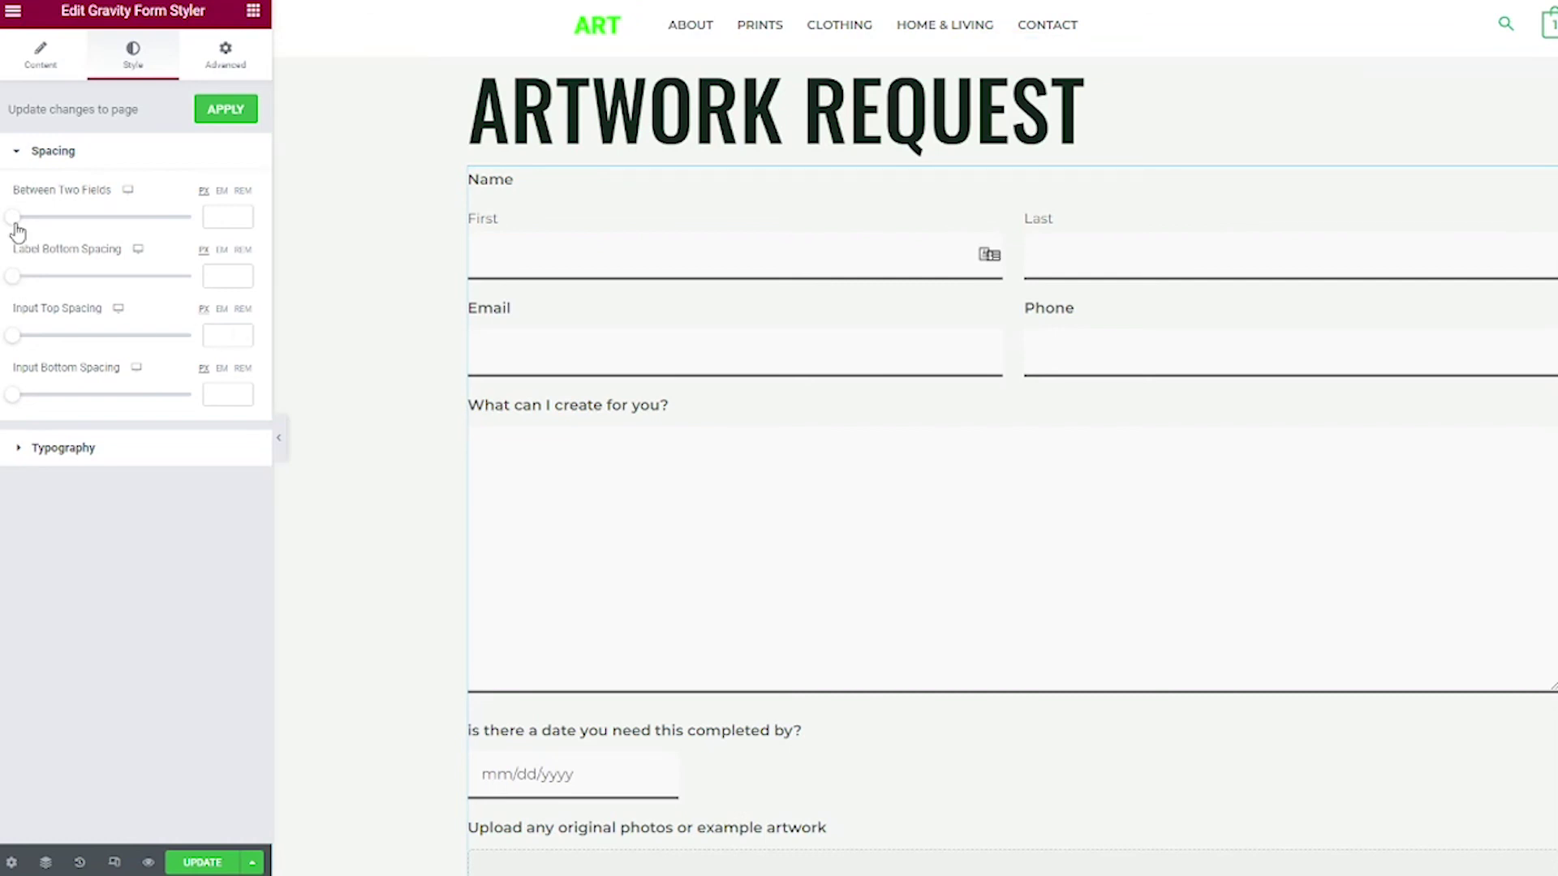
mouse_move(17, 228)
mouse_down()
mouse_move(66, 230)
mouse_move(17, 228)
mouse_up()
mouse_move(10, 282)
mouse_down()
mouse_move(53, 272)
mouse_move(10, 276)
mouse_up()
mouse_move(8, 334)
mouse_down()
mouse_move(56, 324)
mouse_move(3, 337)
mouse_up()
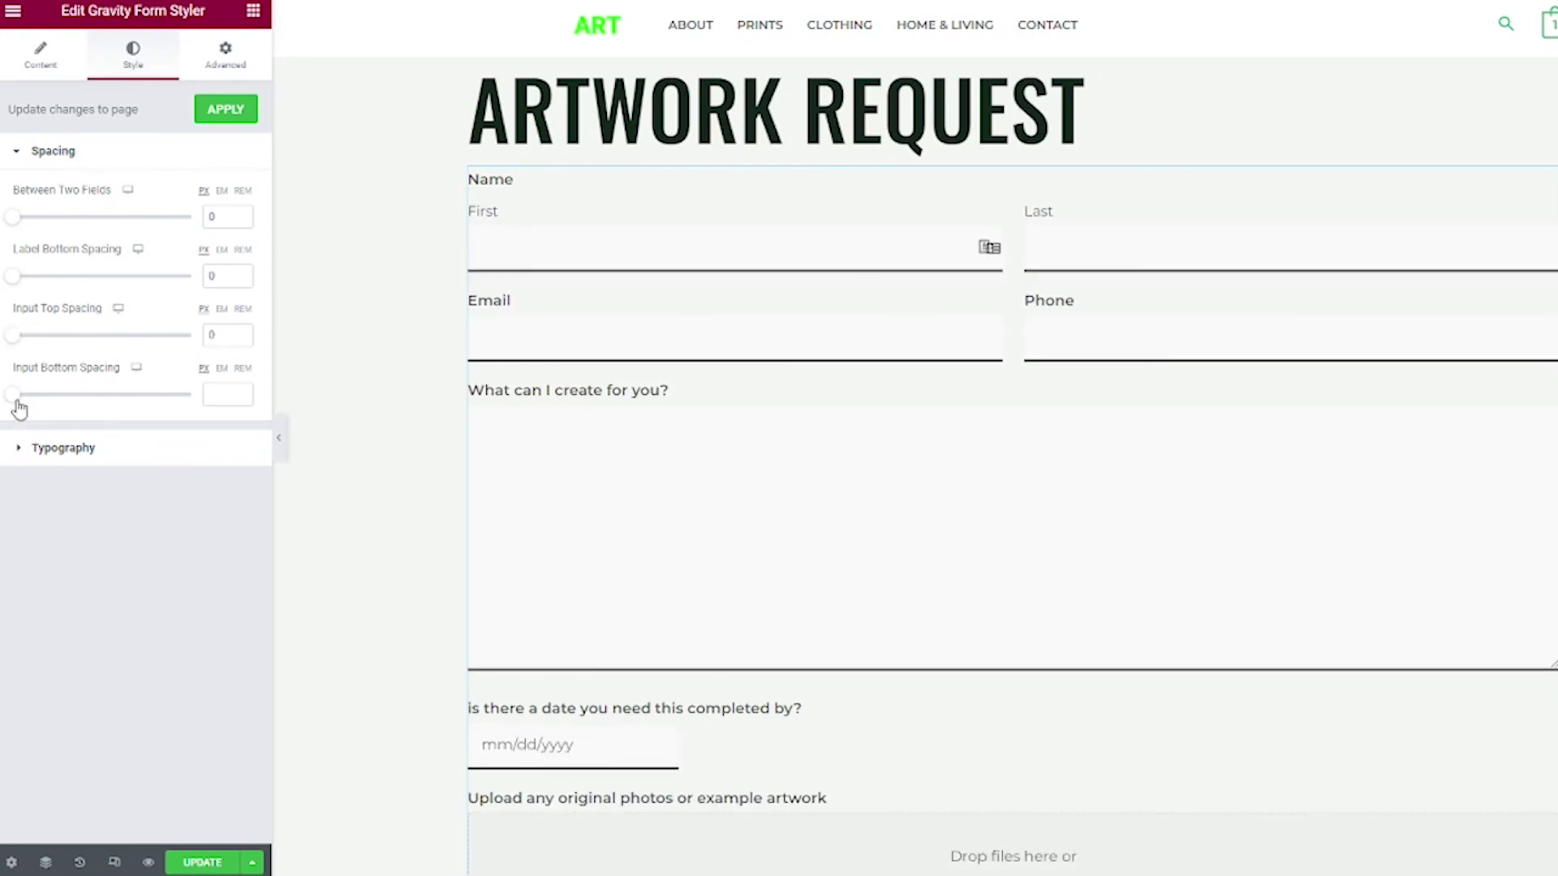
mouse_move(17, 402)
mouse_down()
mouse_move(75, 397)
mouse_move(31, 404)
mouse_up()
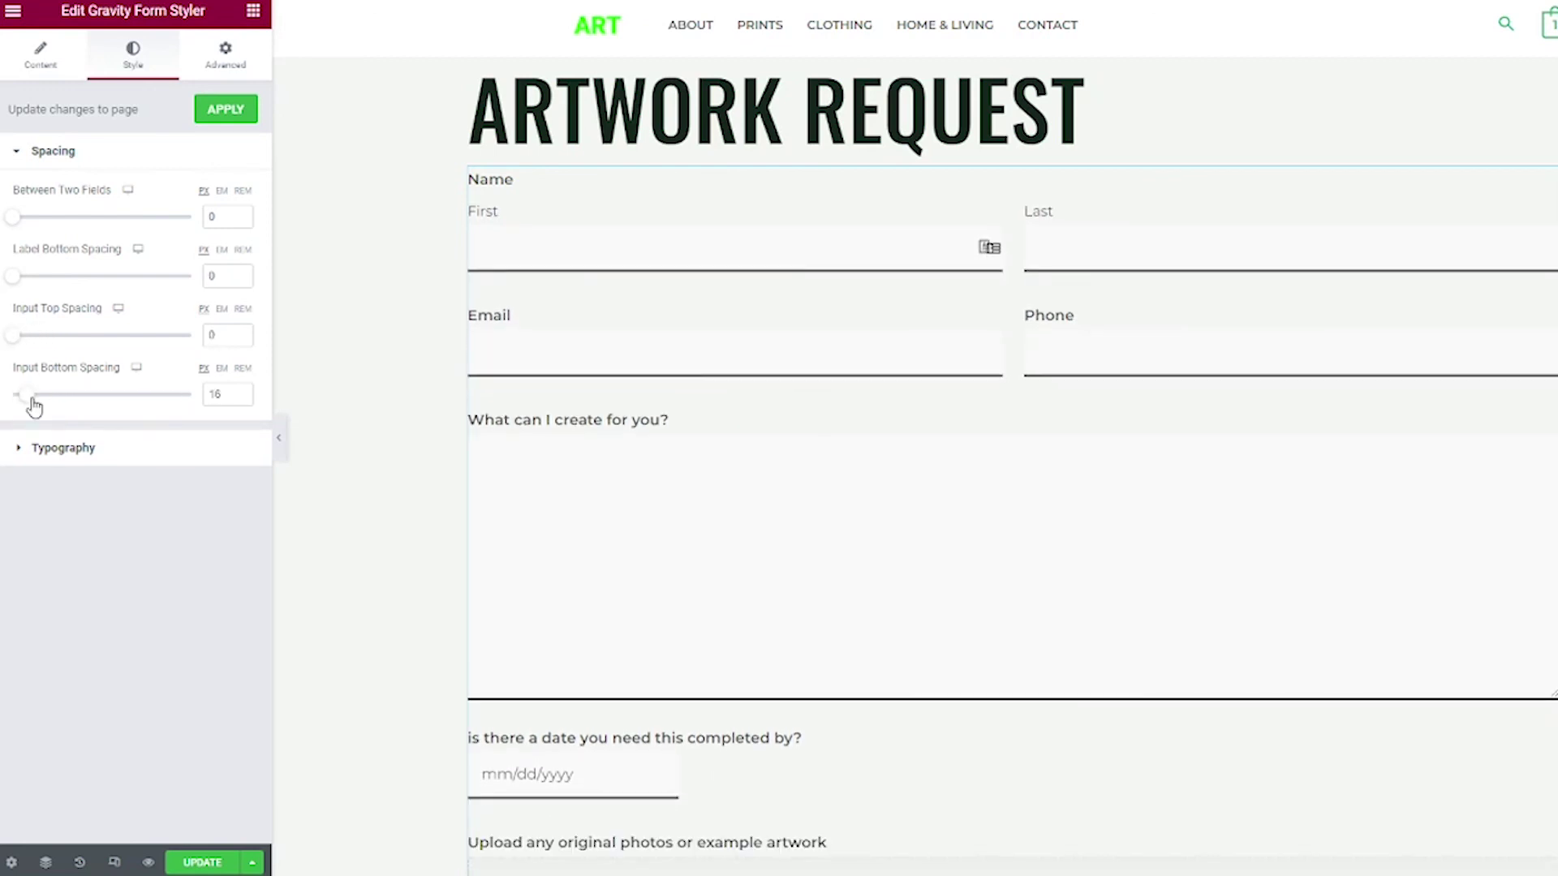
click(55, 448)
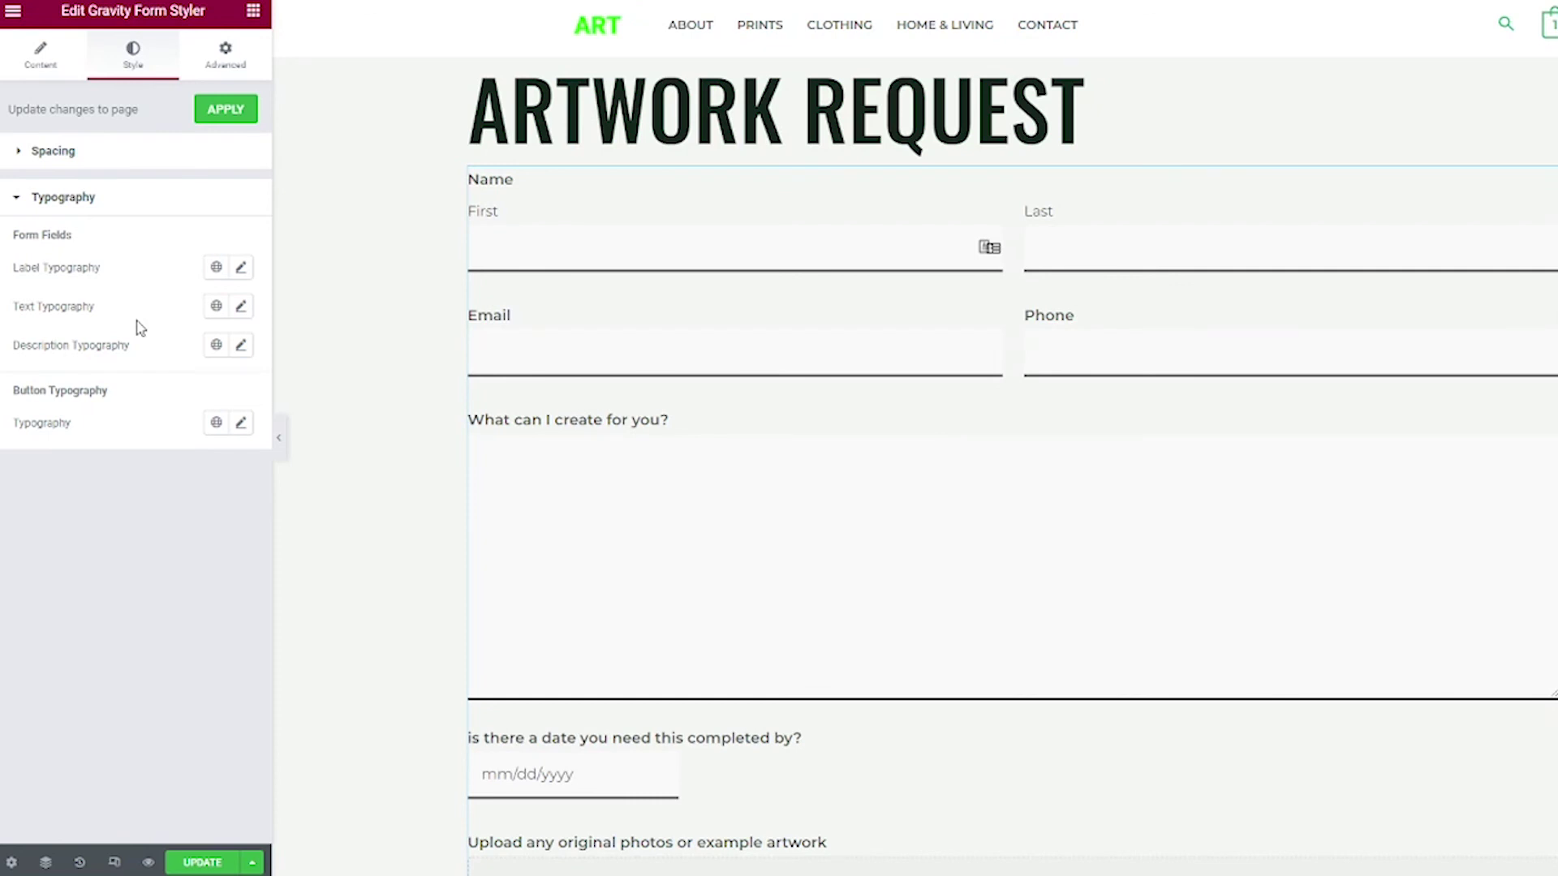
Switch the Gravity Form Styler widget panel to its Advanced tab.
scroll(365, 452, down, 6)
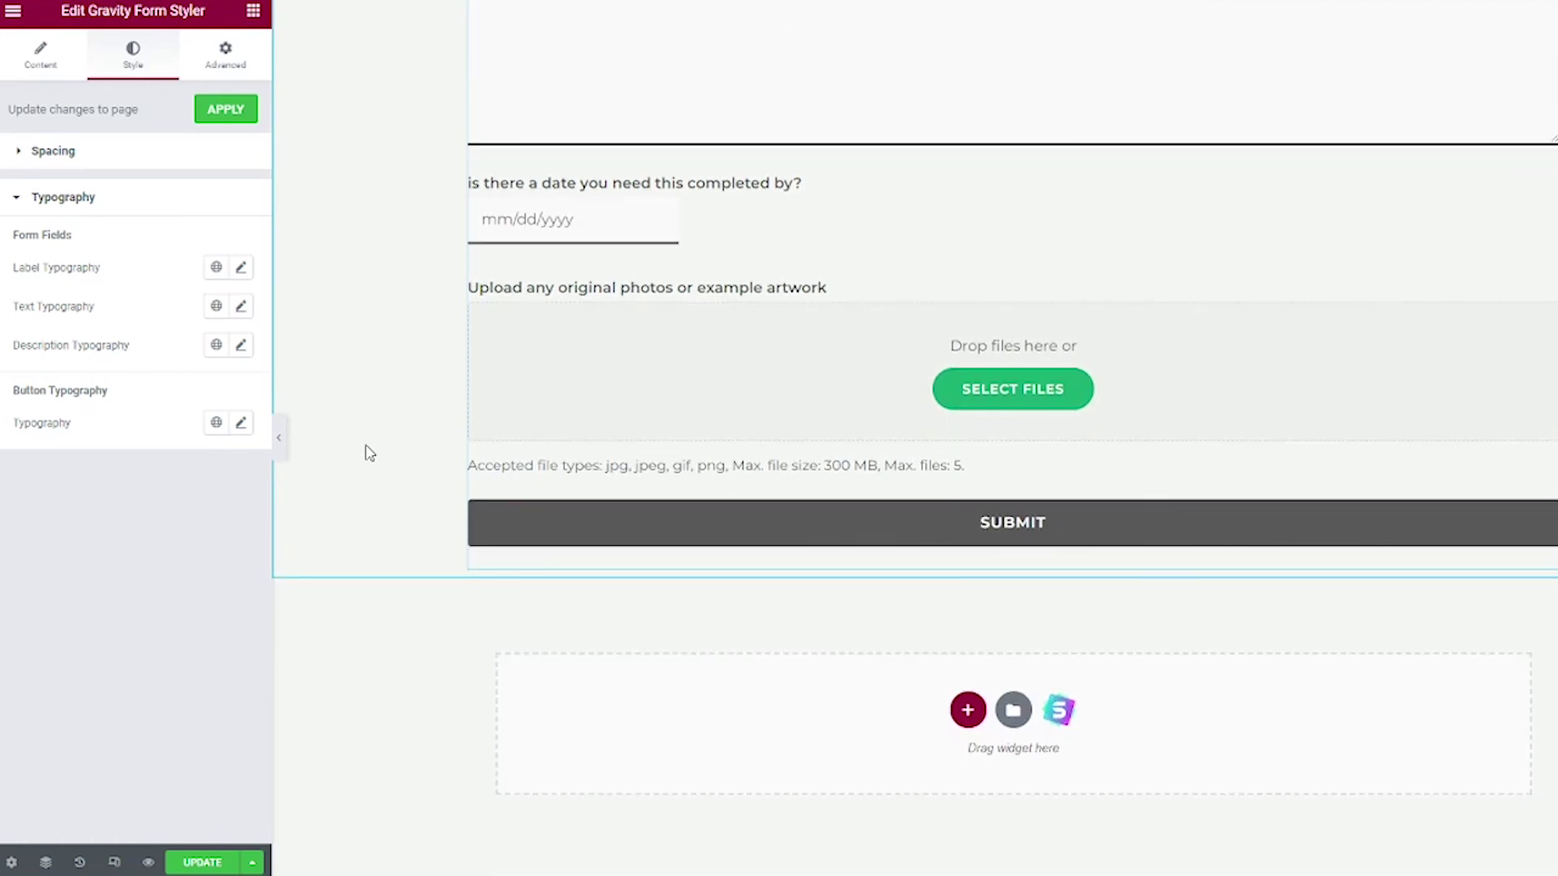
click(208, 63)
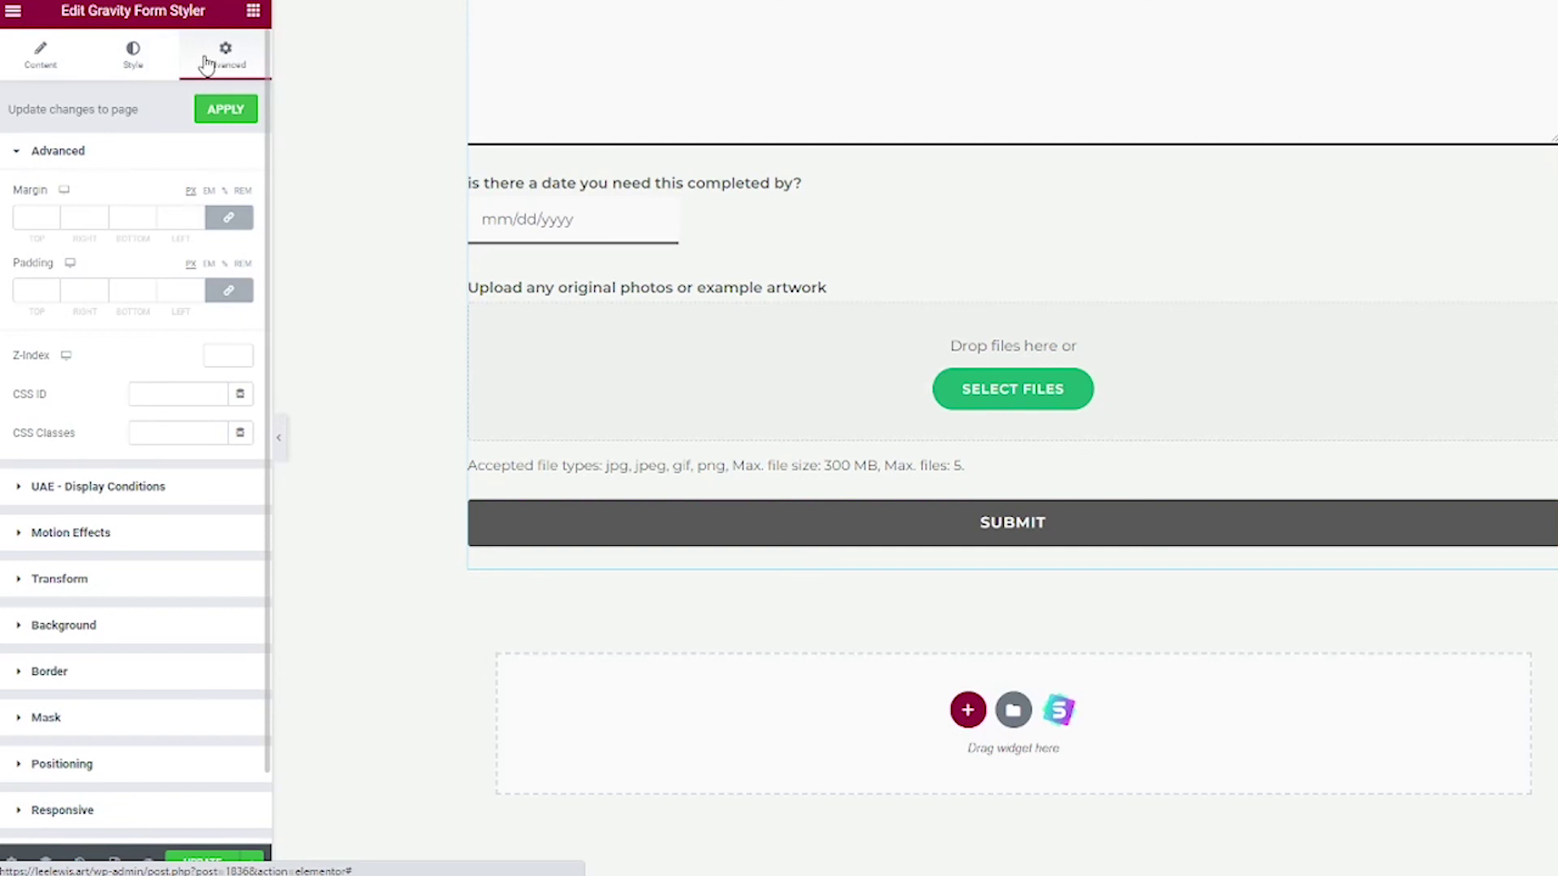
Apply the styler changes and update the Artwork Request page.
click(228, 111)
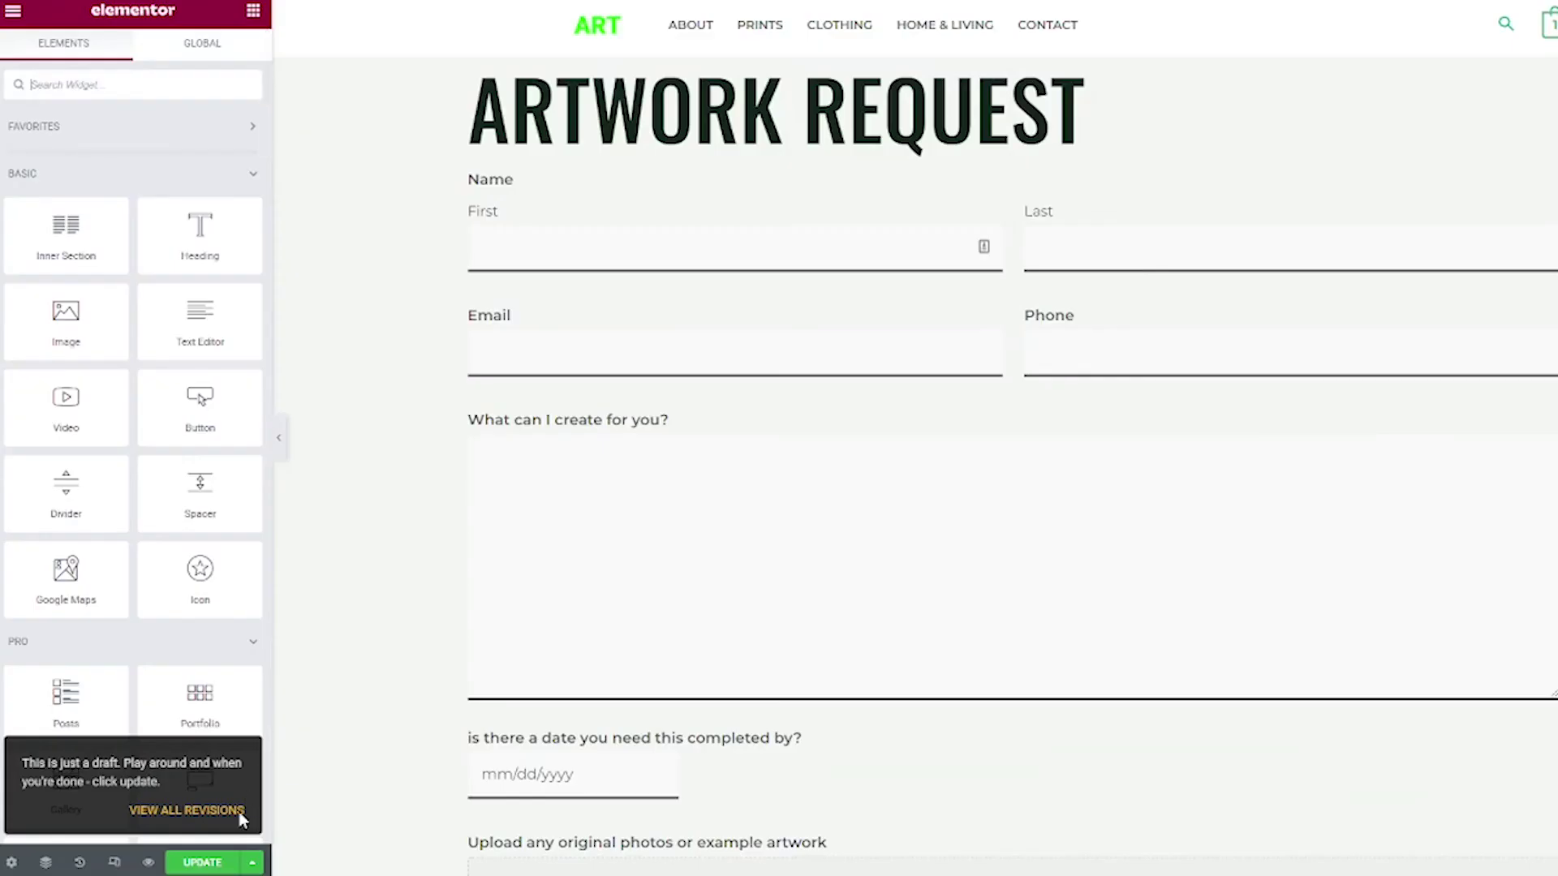
click(202, 863)
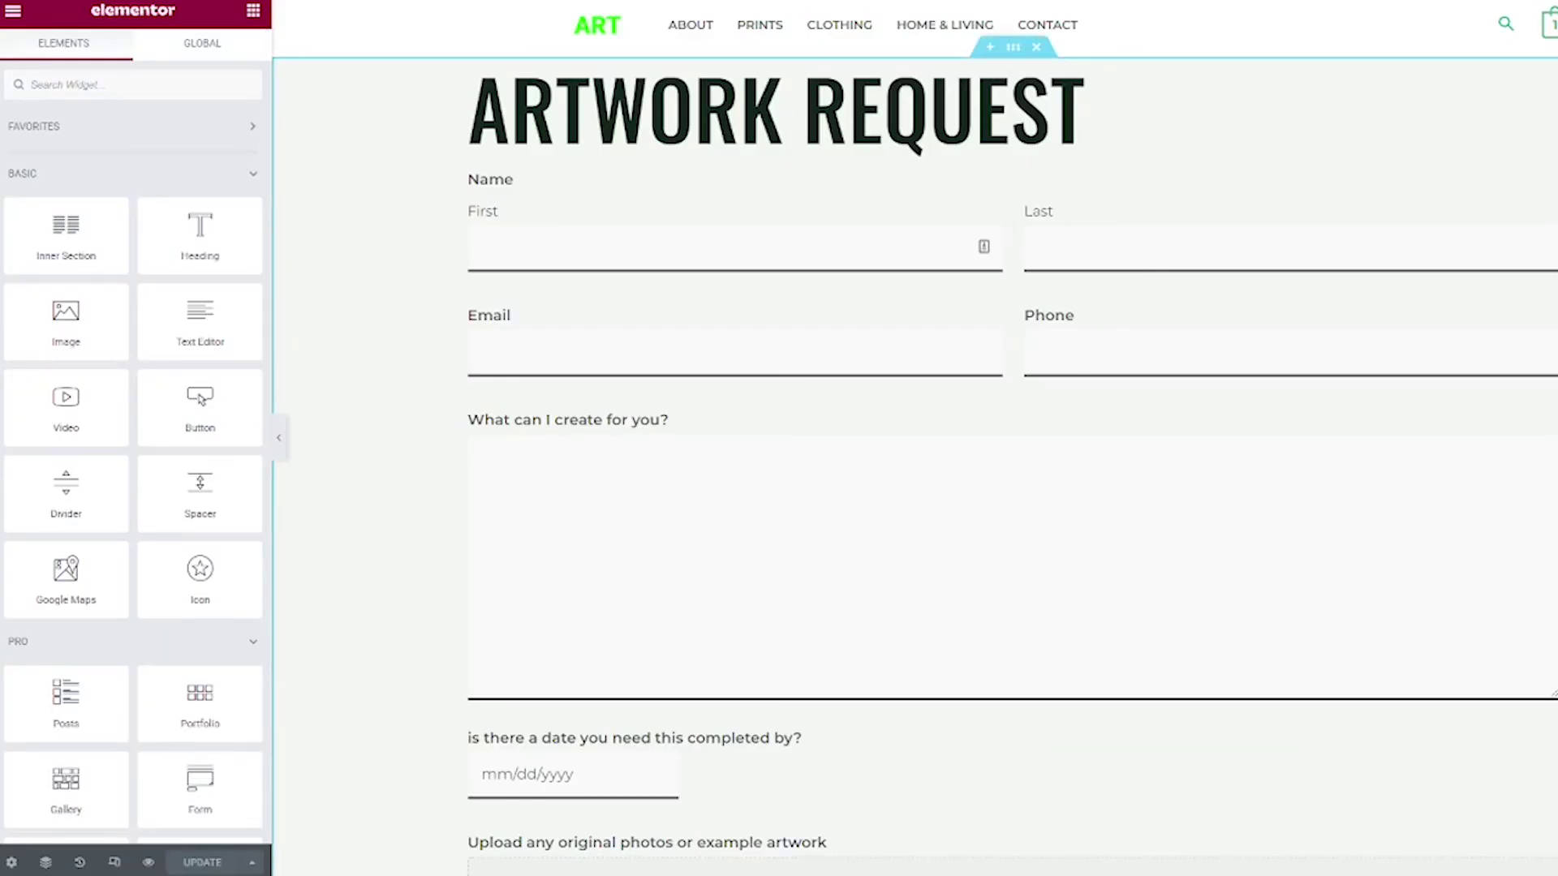